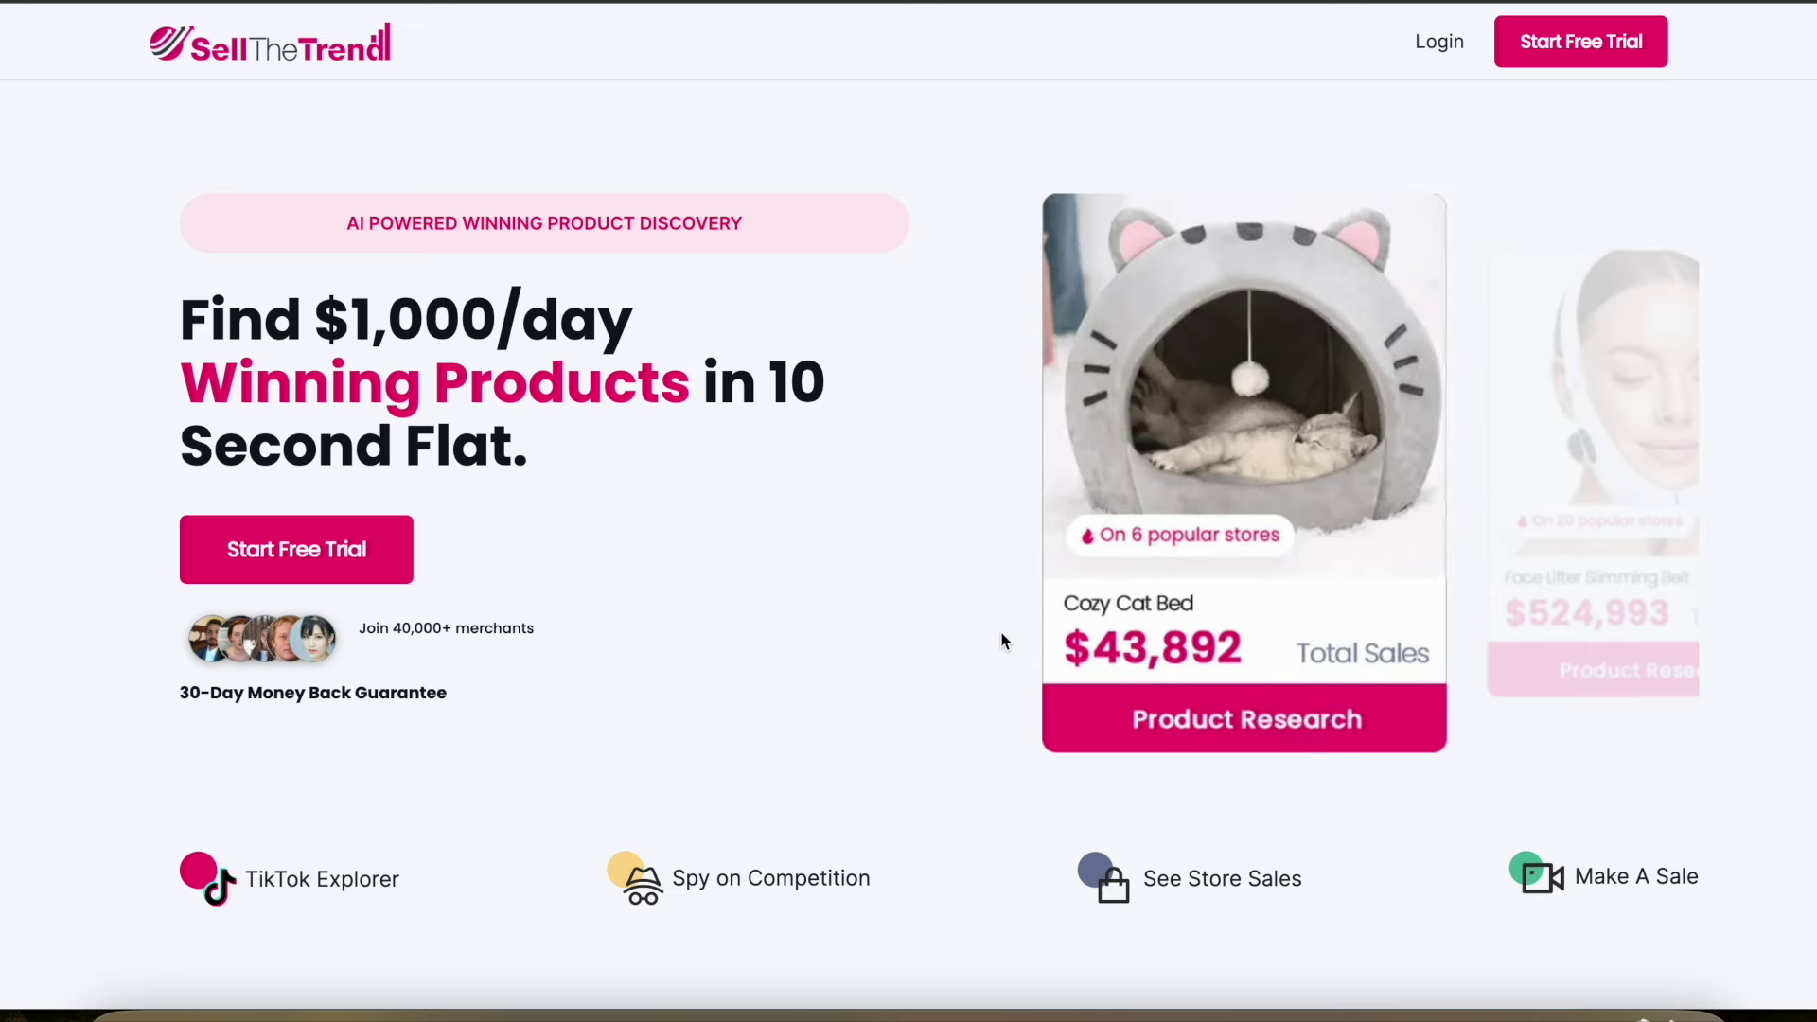
# - Scroll through the Sell The Trend homepage's winning product discovery pitch
pyautogui.scroll(-6, 1001, 632)
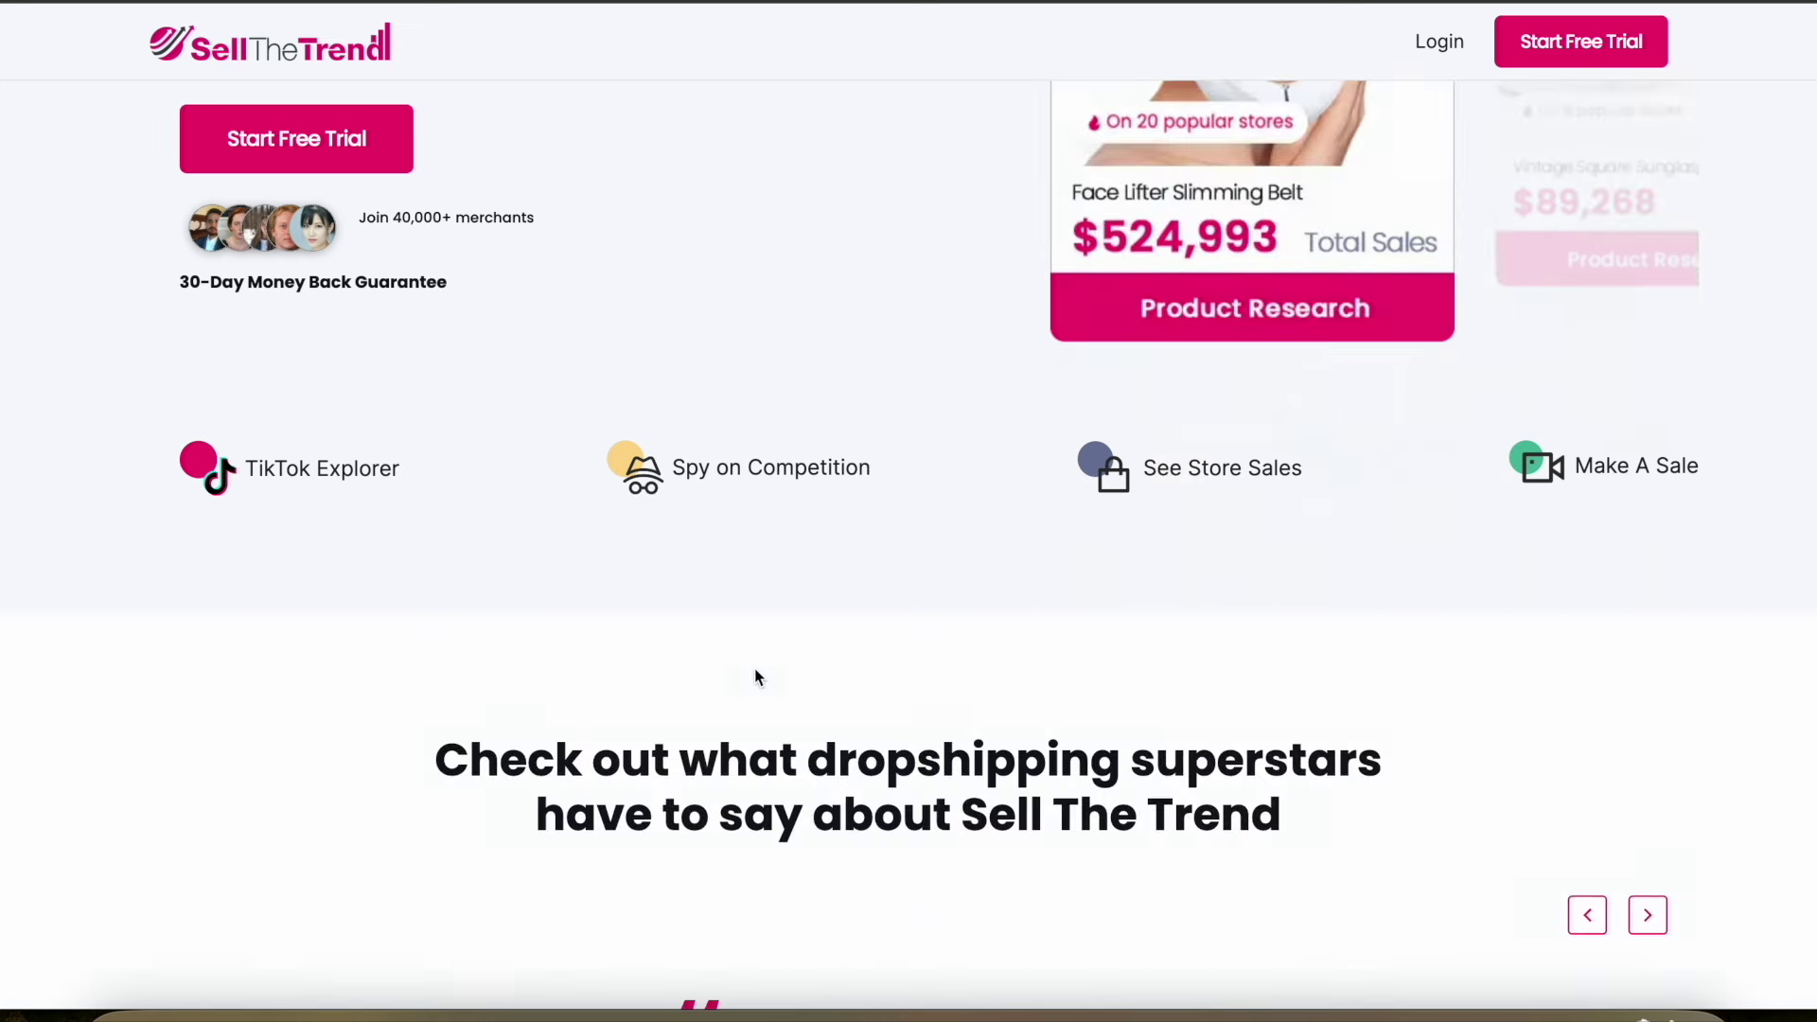
pyautogui.scroll(-3, 970, 474)
pyautogui.scroll(10, 969, 466)
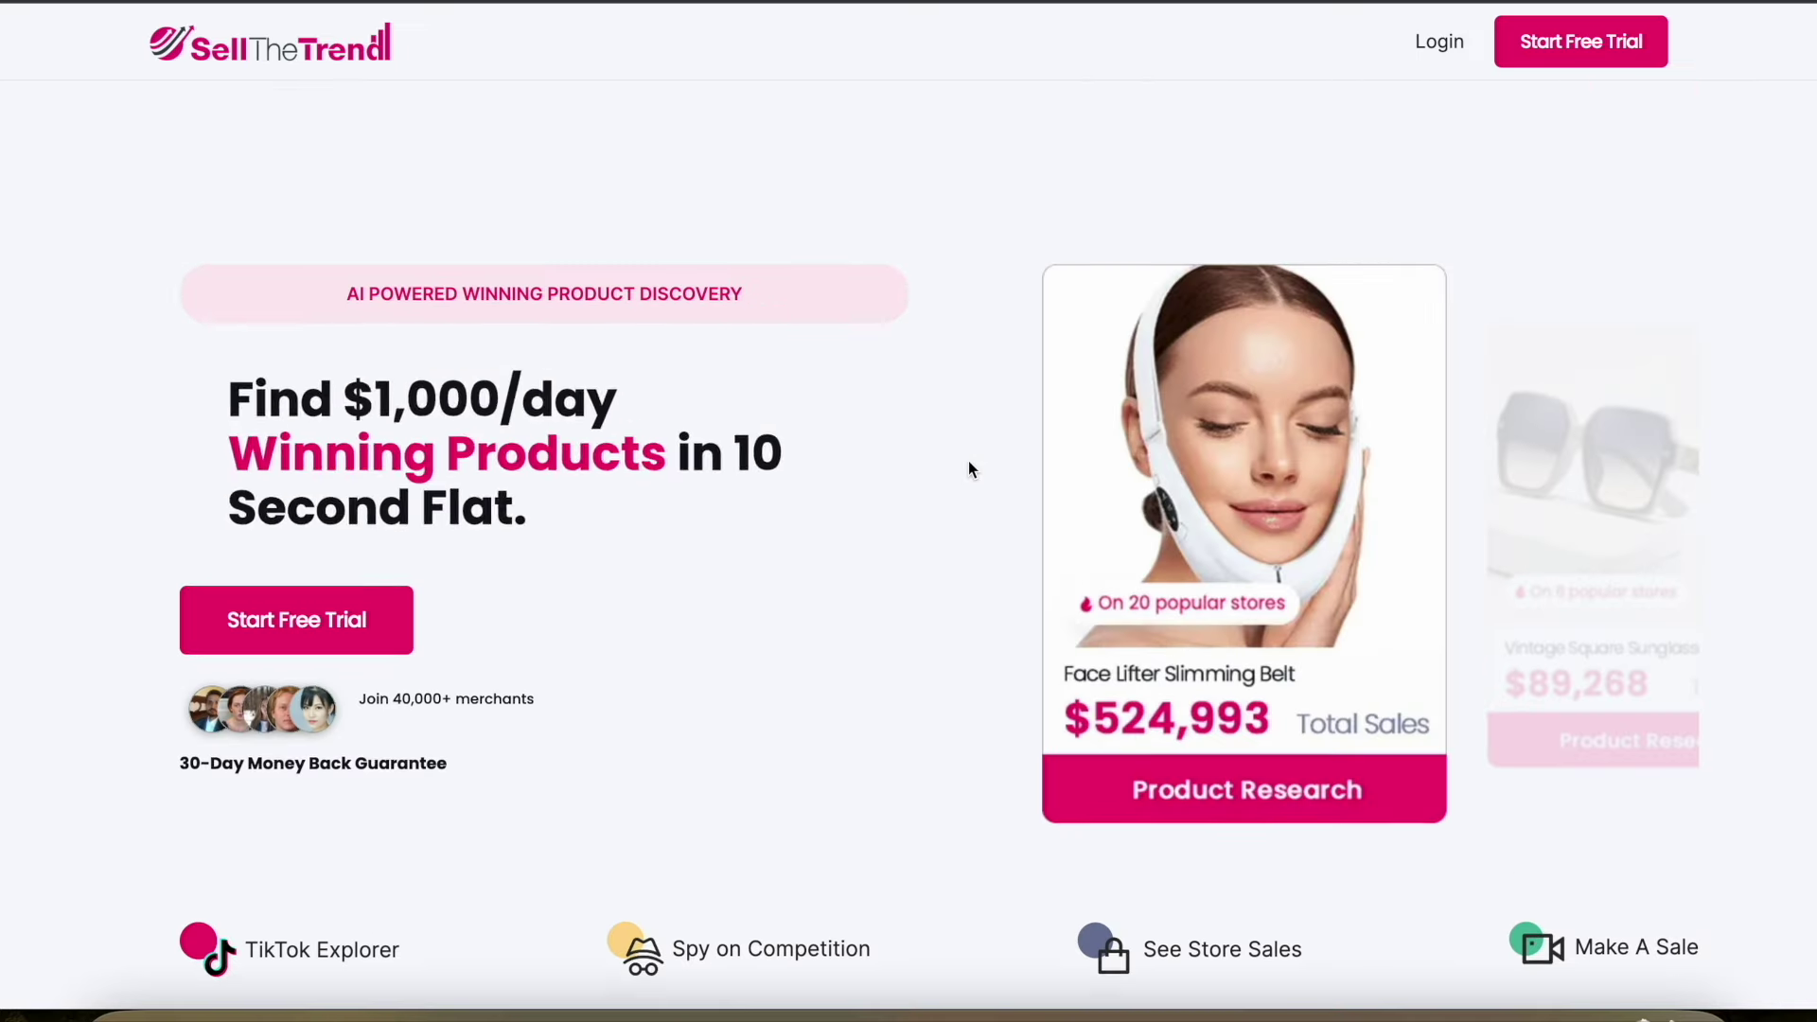
pyautogui.scroll(-1, 909, 512)
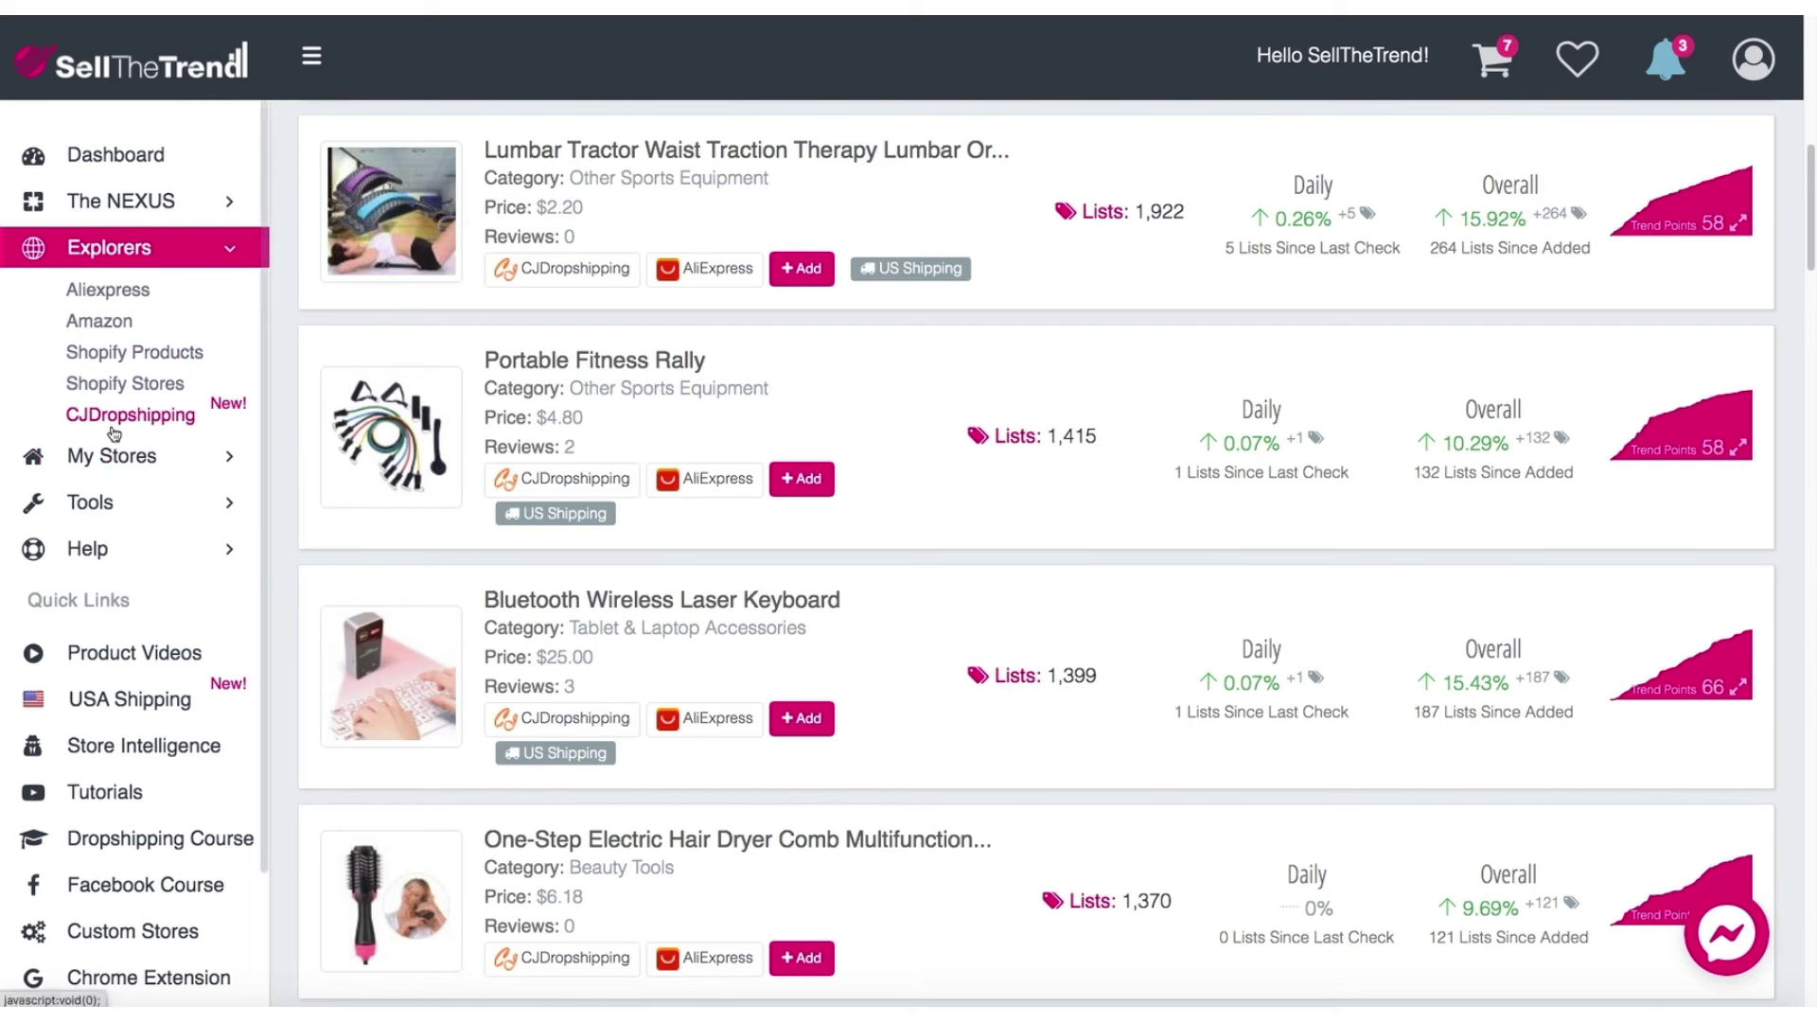
# - Show My Stores > Connections on the My Suppliers tab and open the CJDropshipping connection guide
pyautogui.click(137, 458)
pyautogui.click(109, 463)
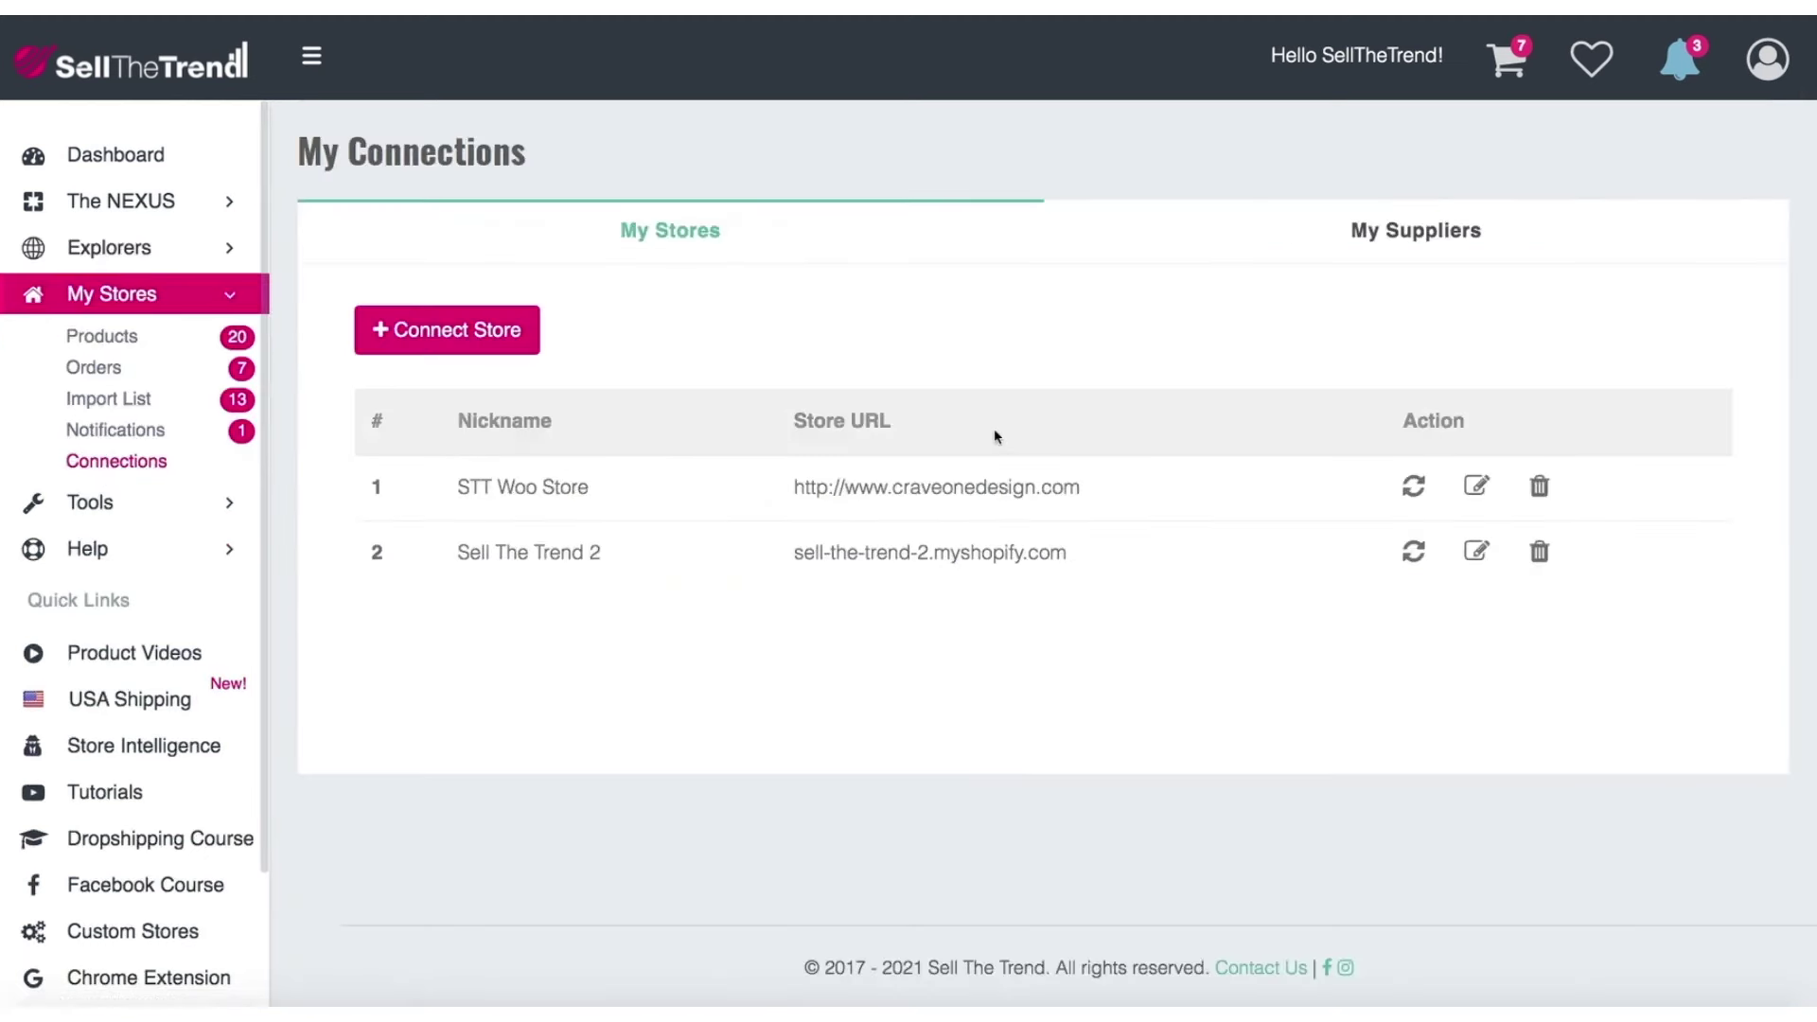
pyautogui.click(1399, 231)
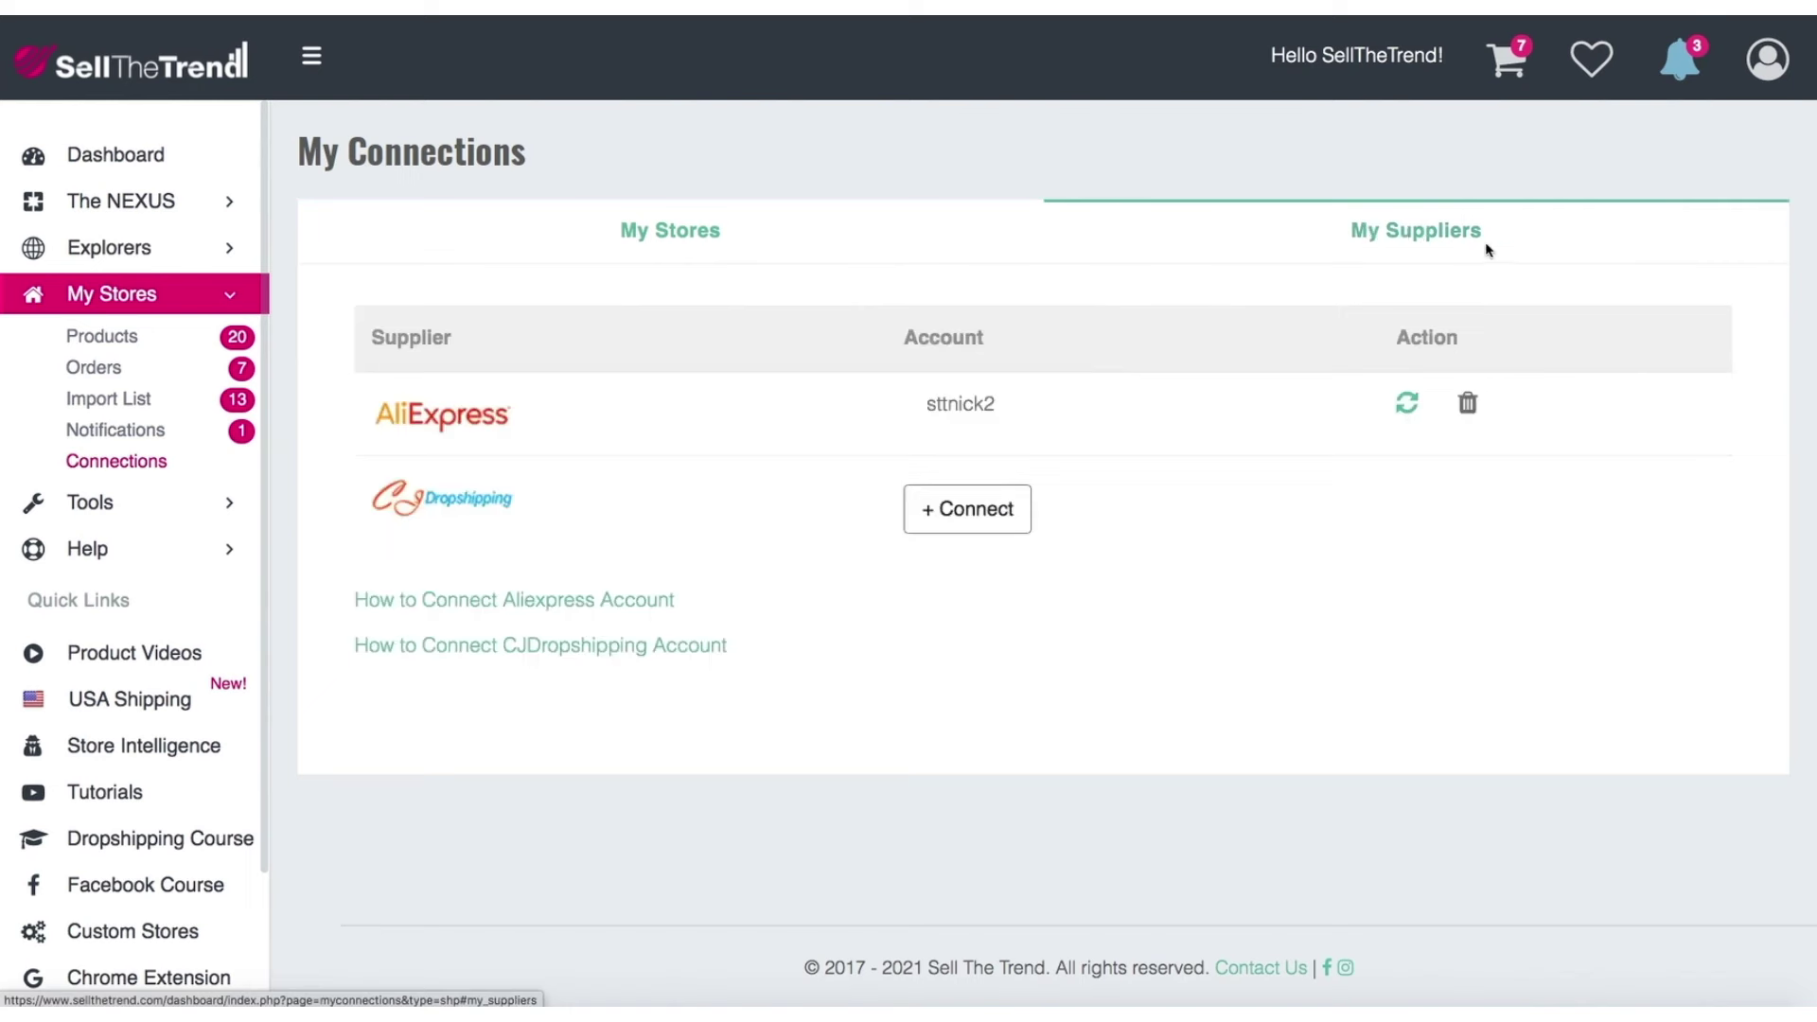
pyautogui.click(1423, 229)
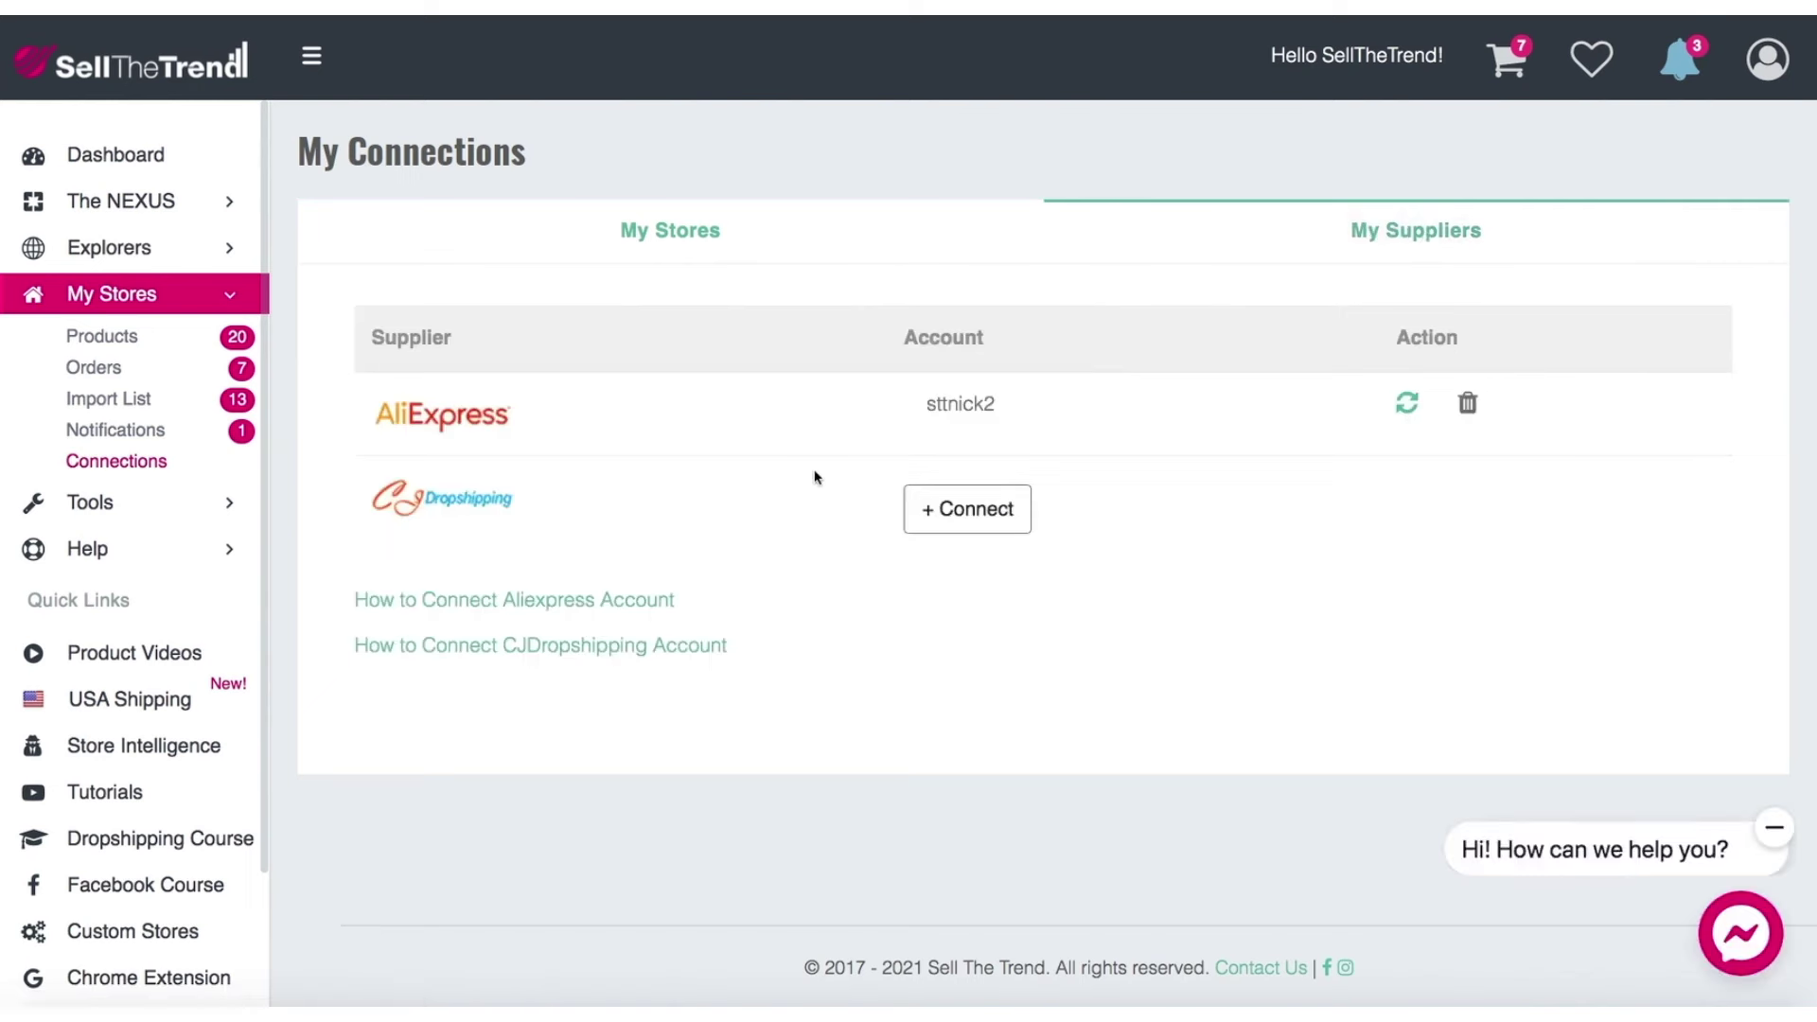
pyautogui.click(469, 647)
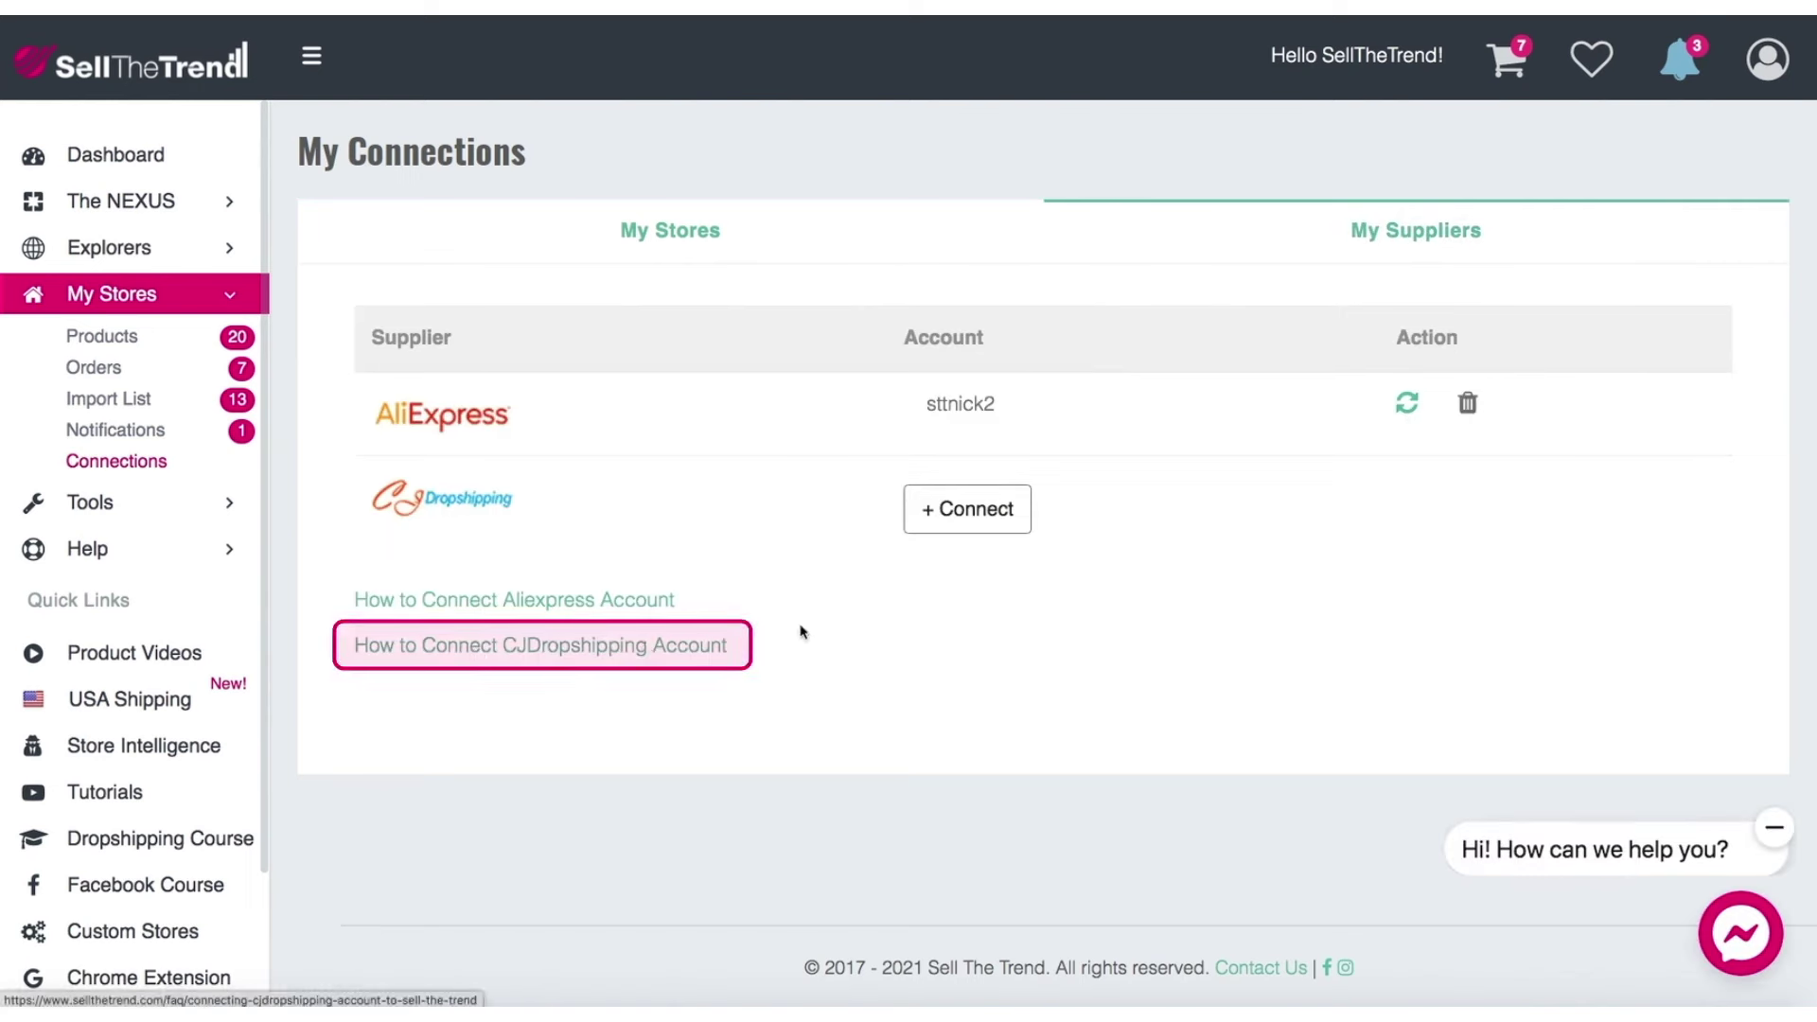
pyautogui.click(418, 652)
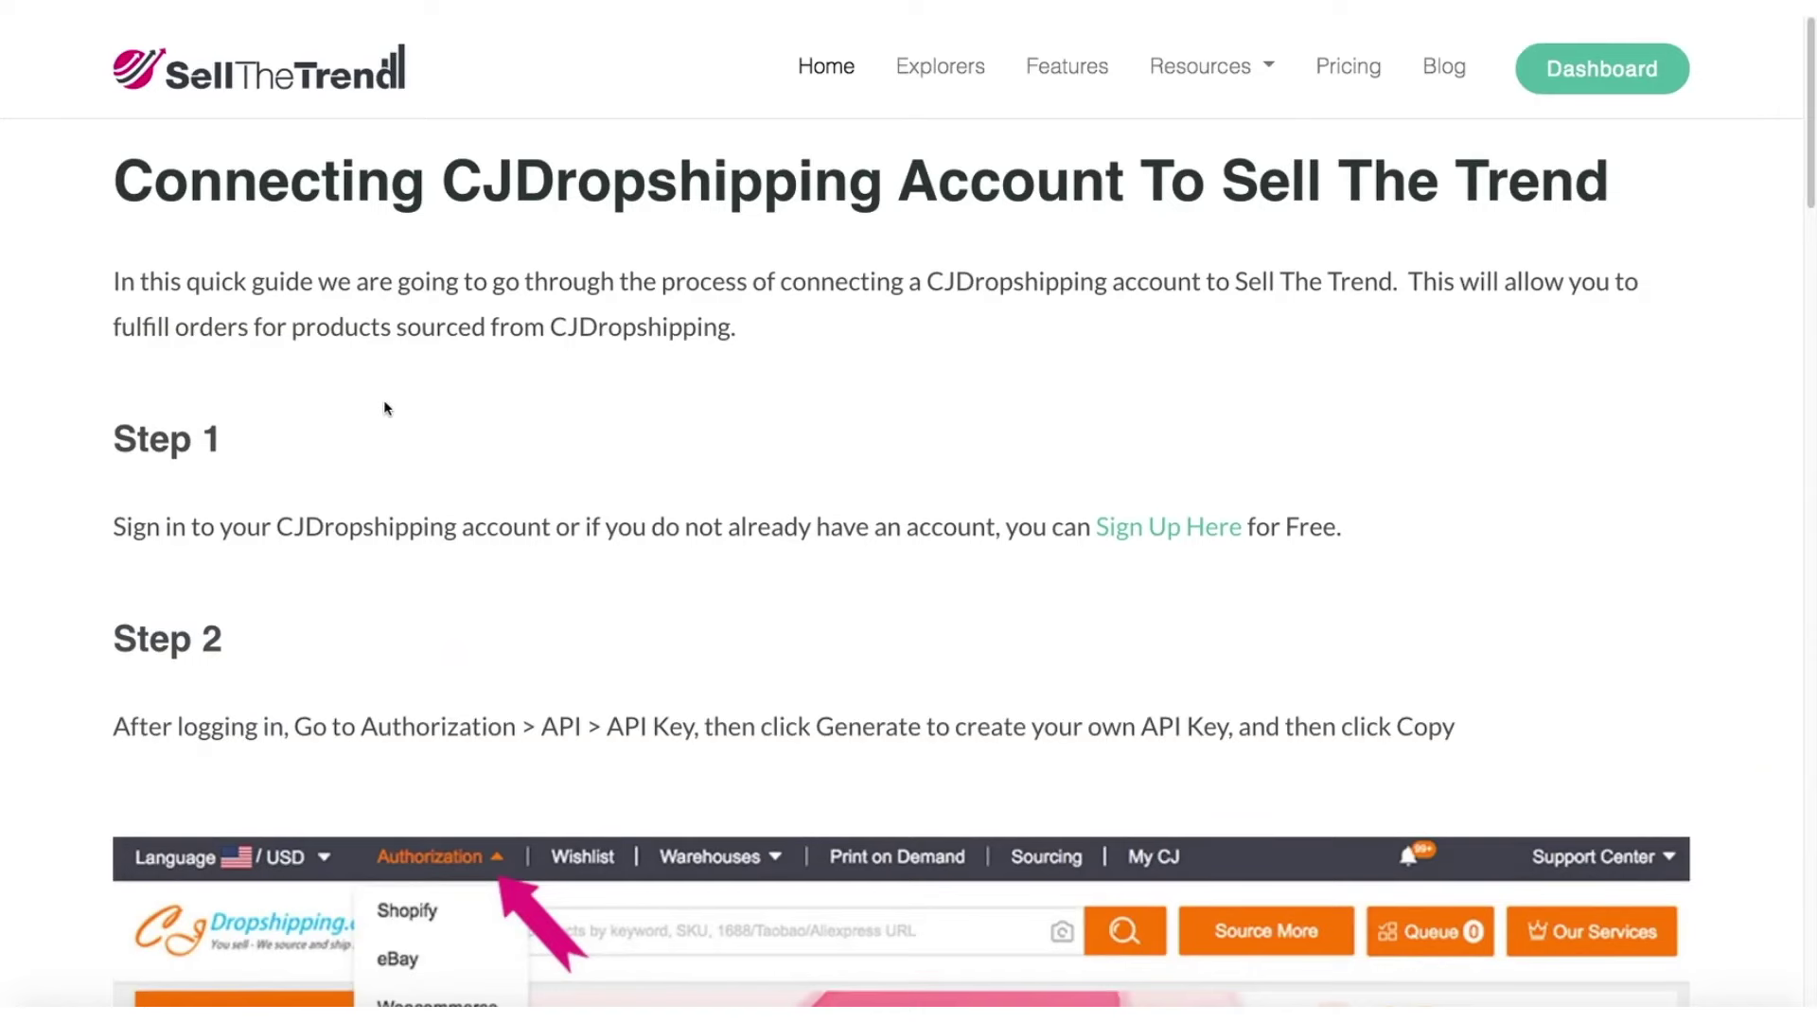
pyautogui.scroll(-6, 386, 408)
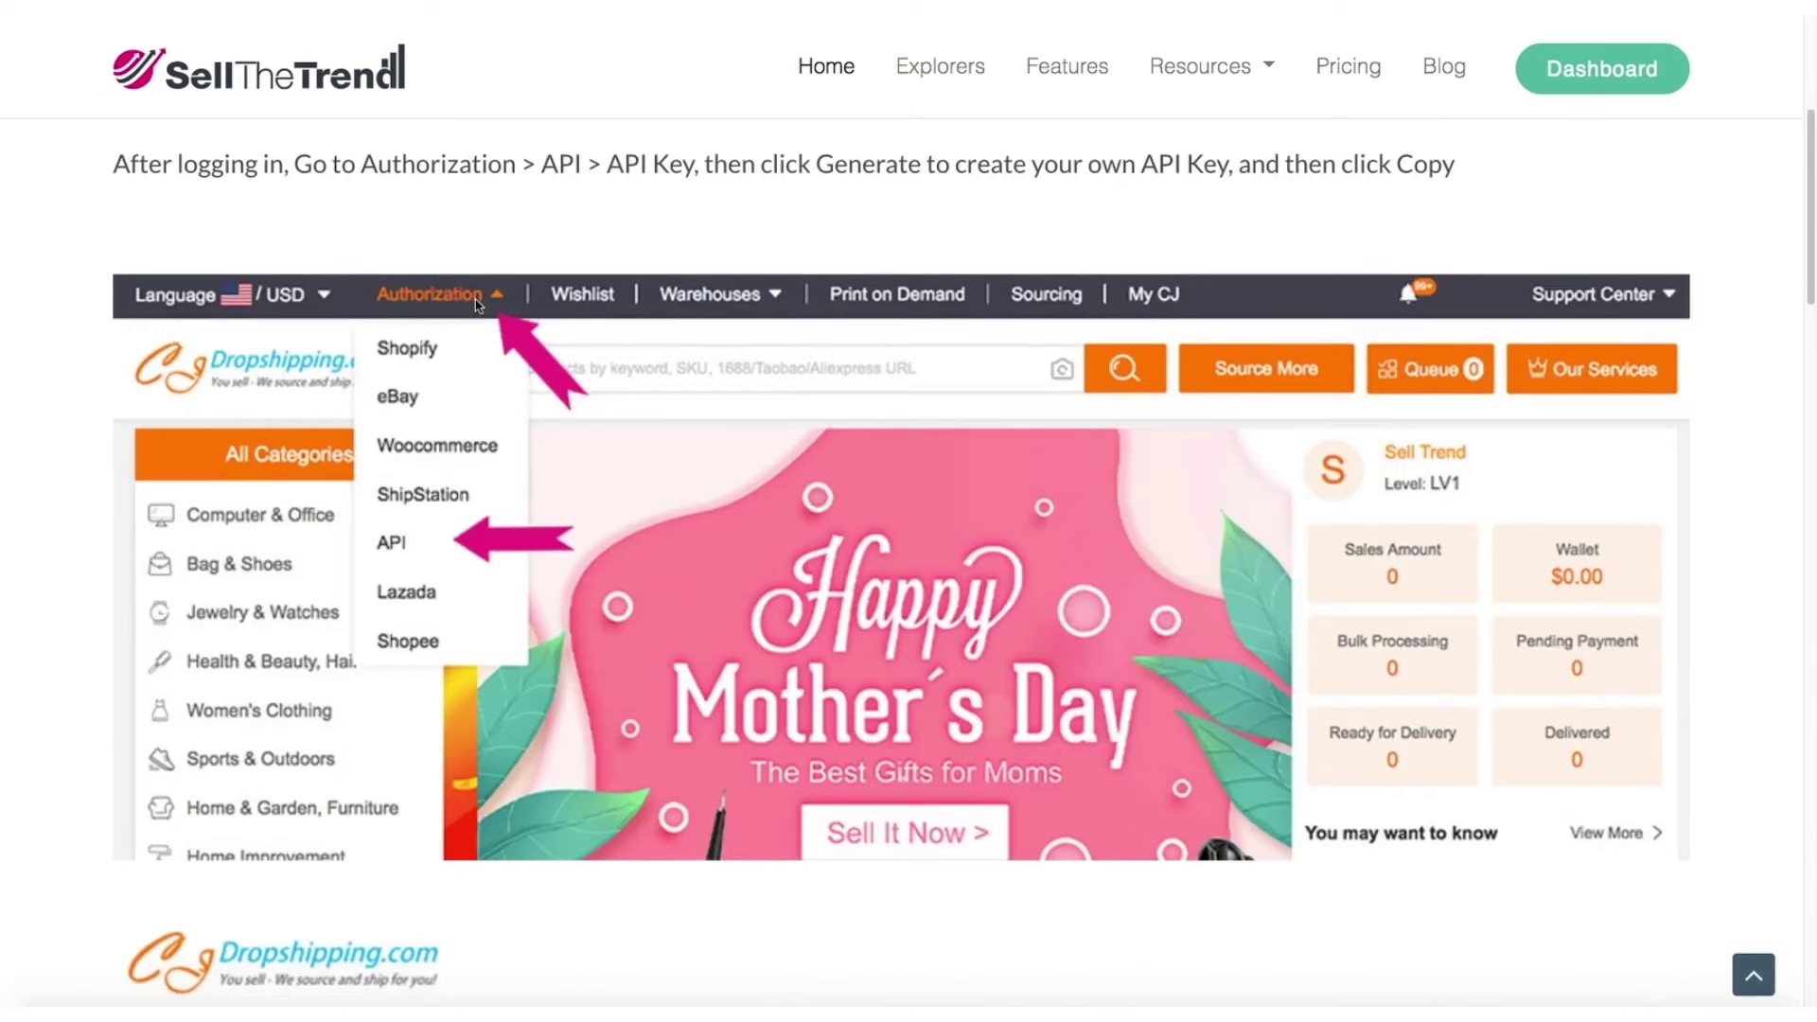
pyautogui.scroll(-12, 421, 542)
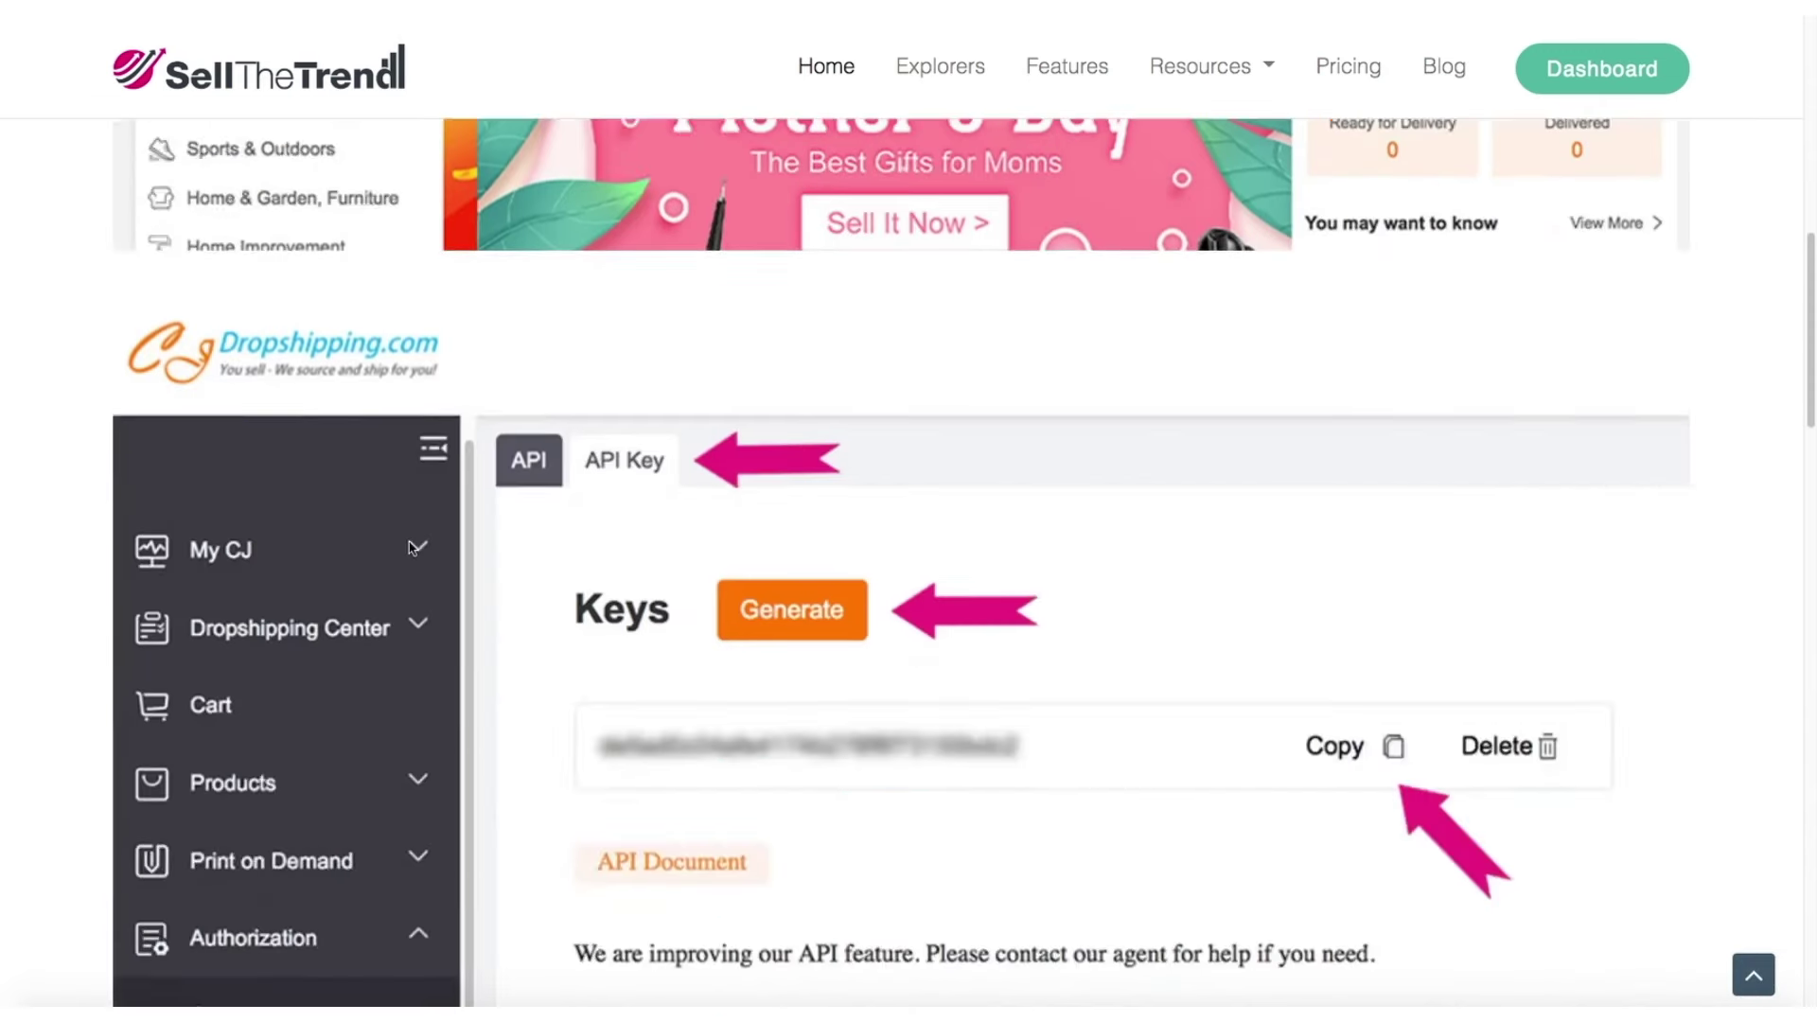
pyautogui.scroll(1, 810, 302)
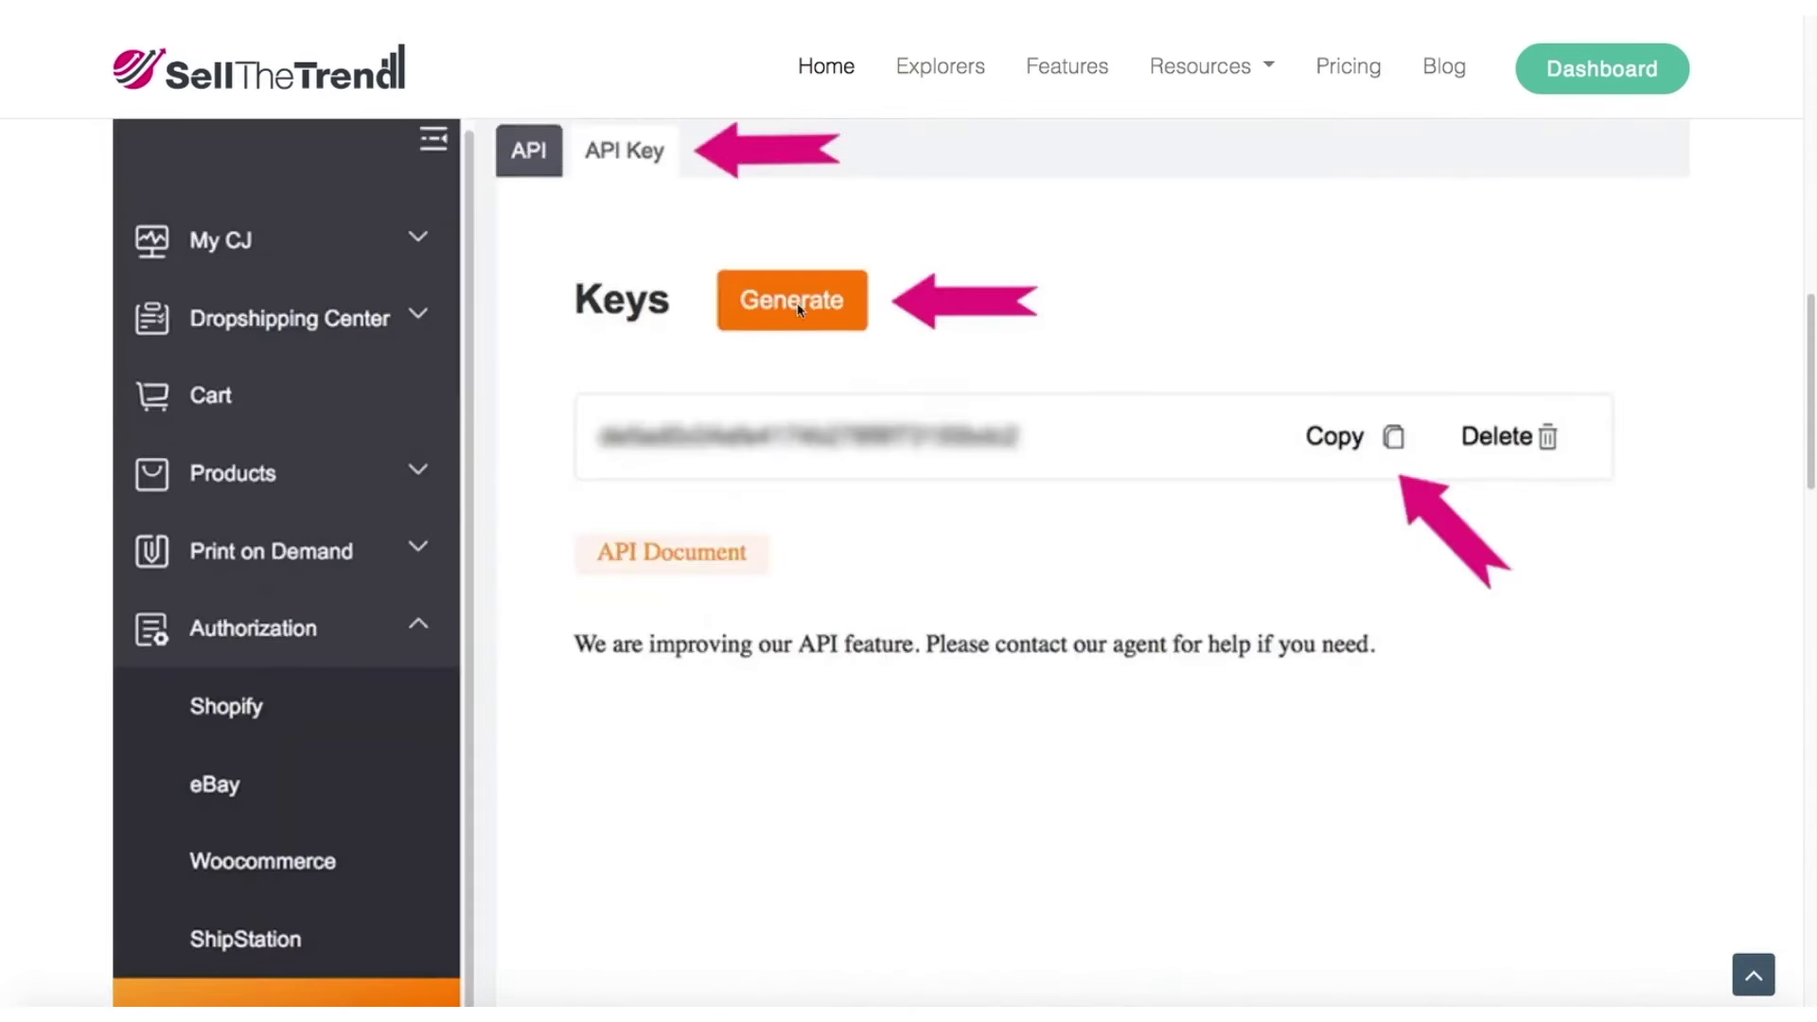
pyautogui.scroll(-4, 805, 308)
pyautogui.scroll(6, 630, 530)
pyautogui.scroll(-3, 697, 381)
pyautogui.scroll(1, 697, 382)
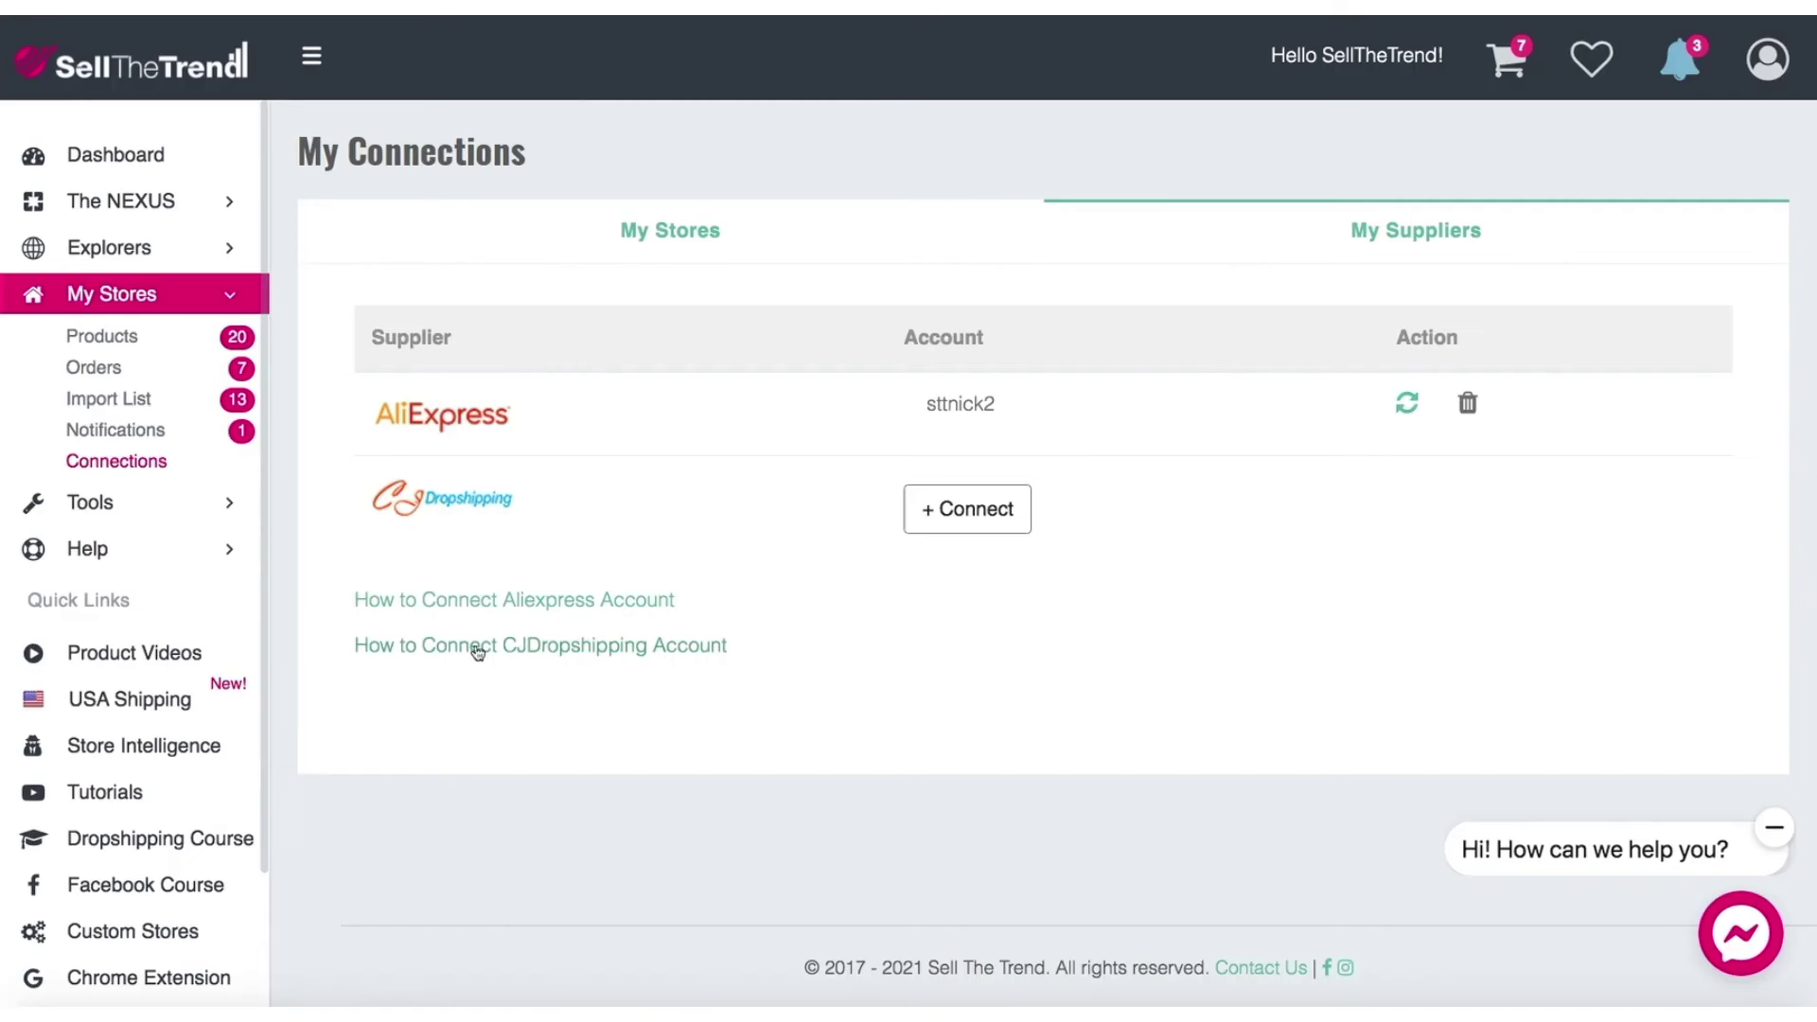
pyautogui.click(969, 514)
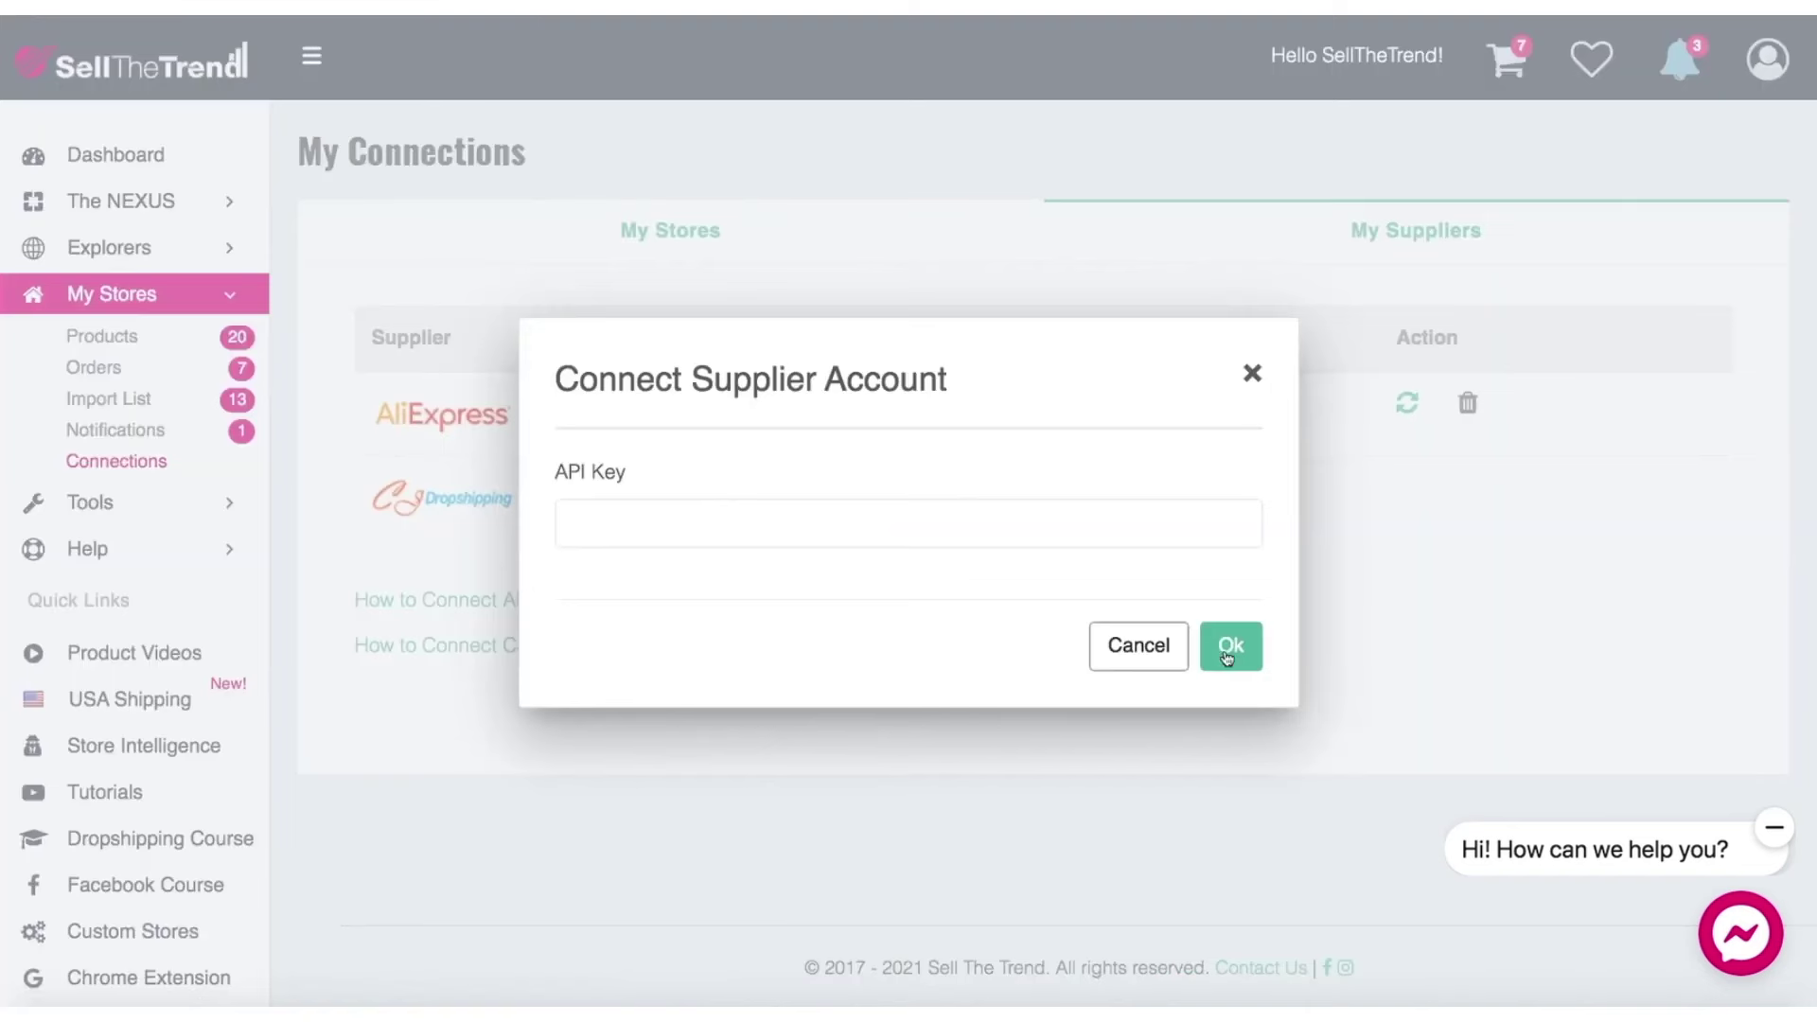
pyautogui.click(1252, 373)
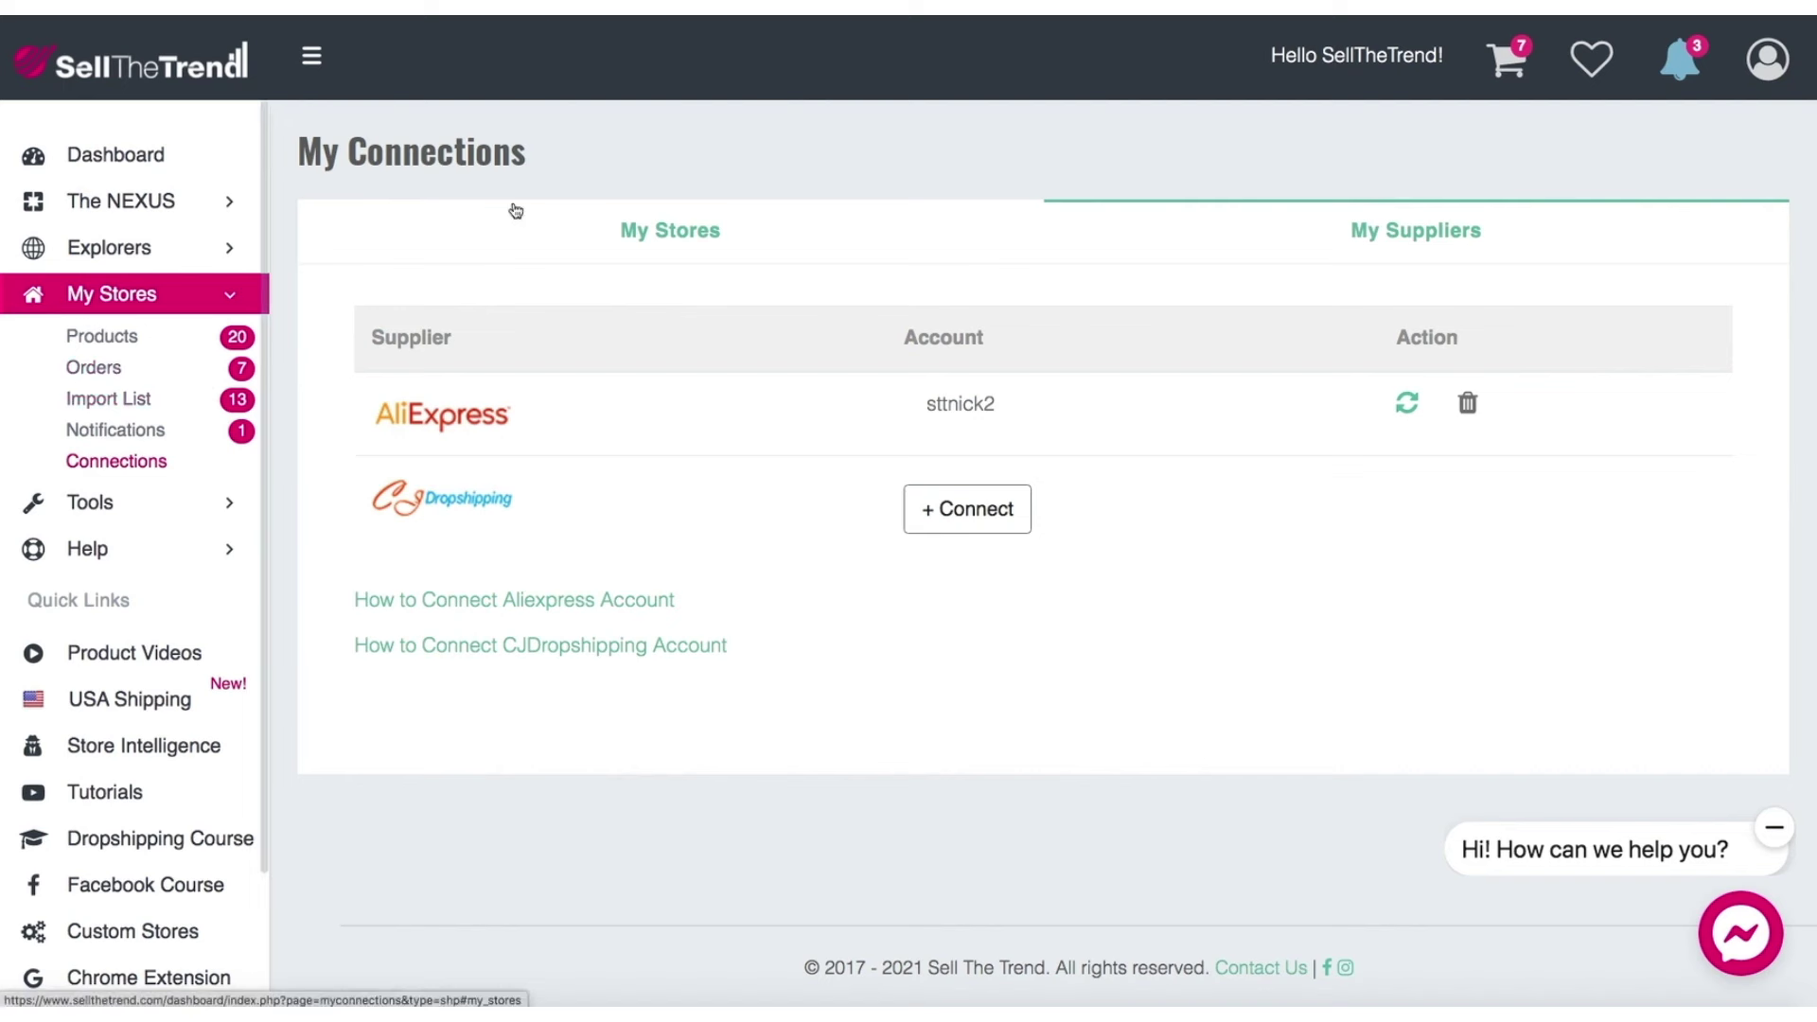
# - Open the CJDropshipping Explorer from the Explorers sidebar section
pyautogui.click(126, 257)
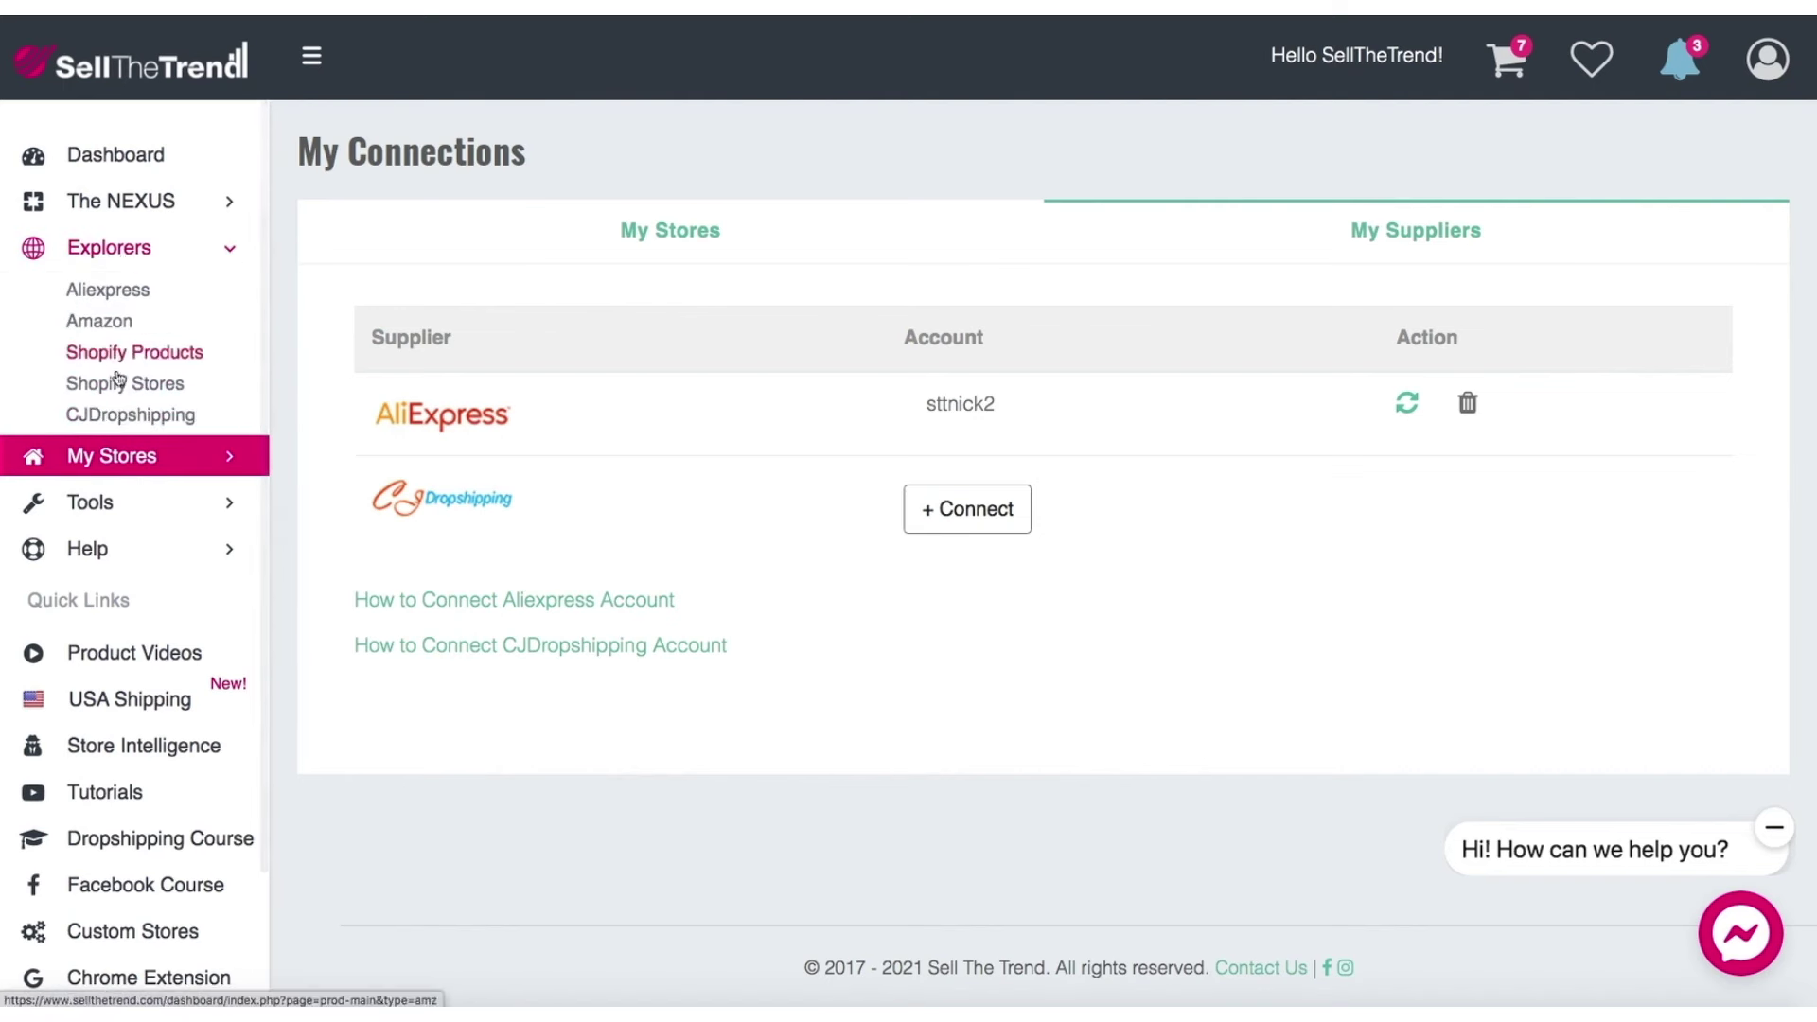
pyautogui.click(121, 422)
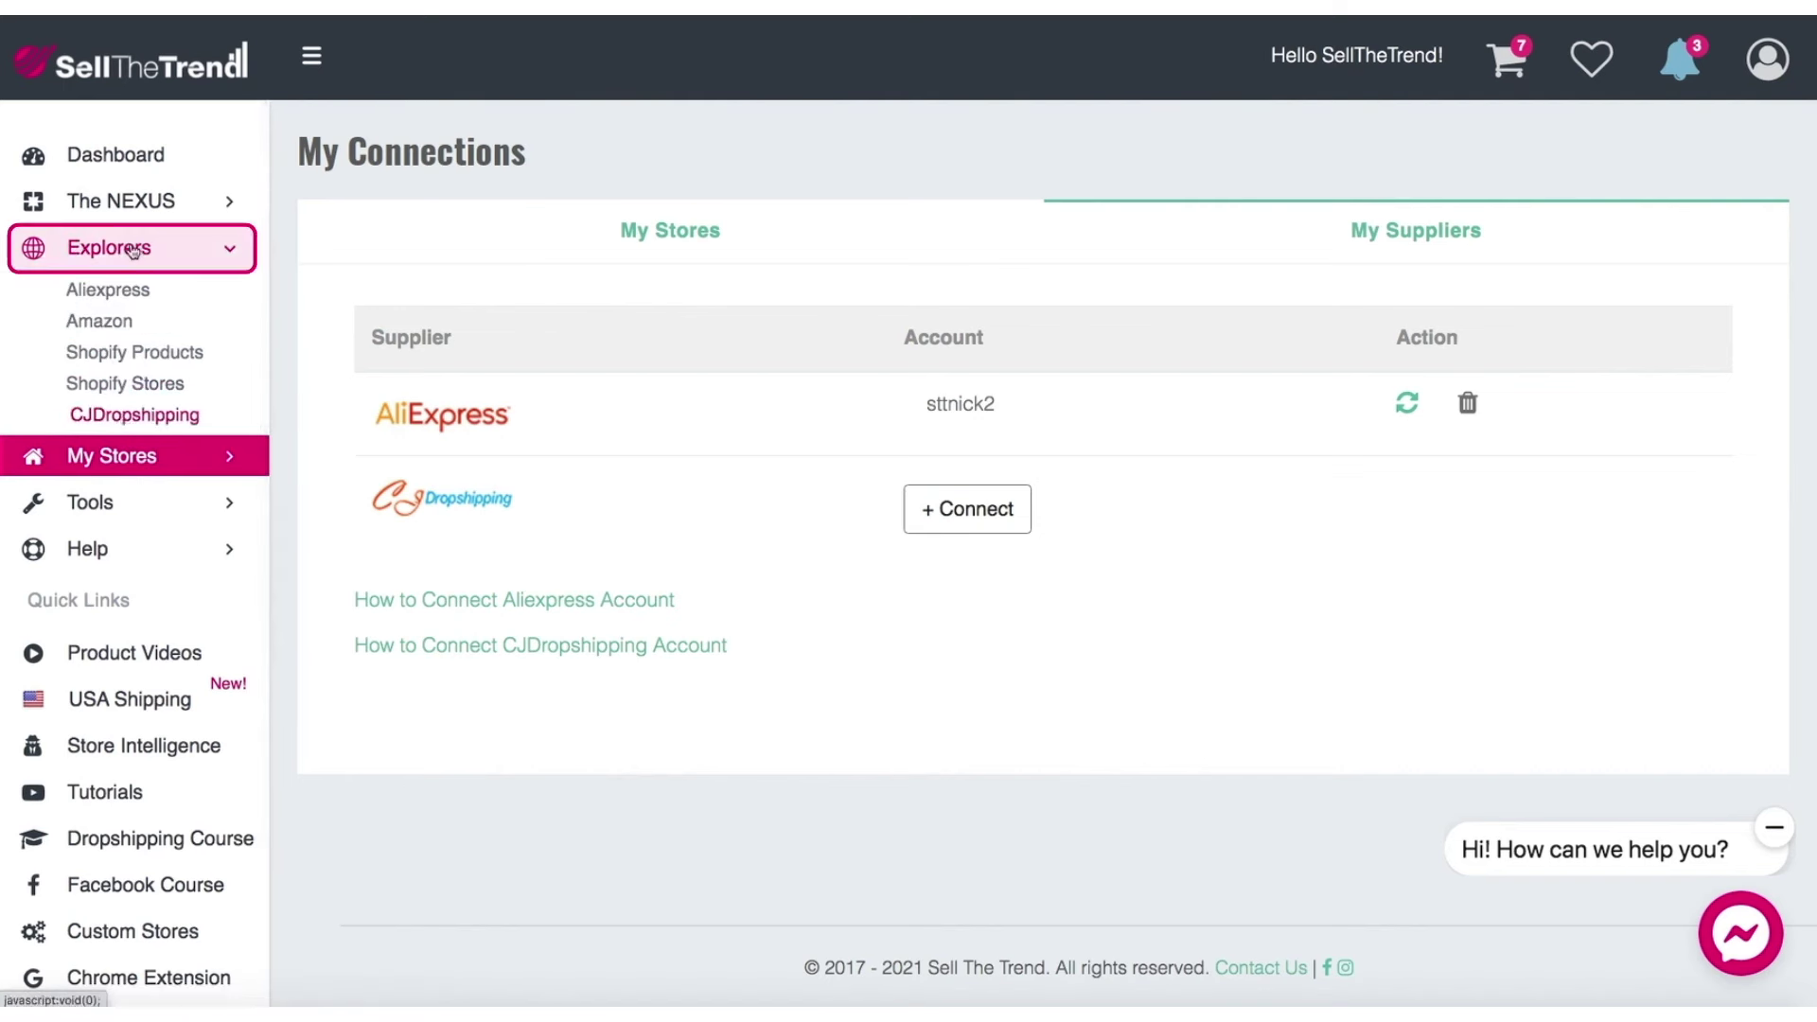
pyautogui.click(141, 417)
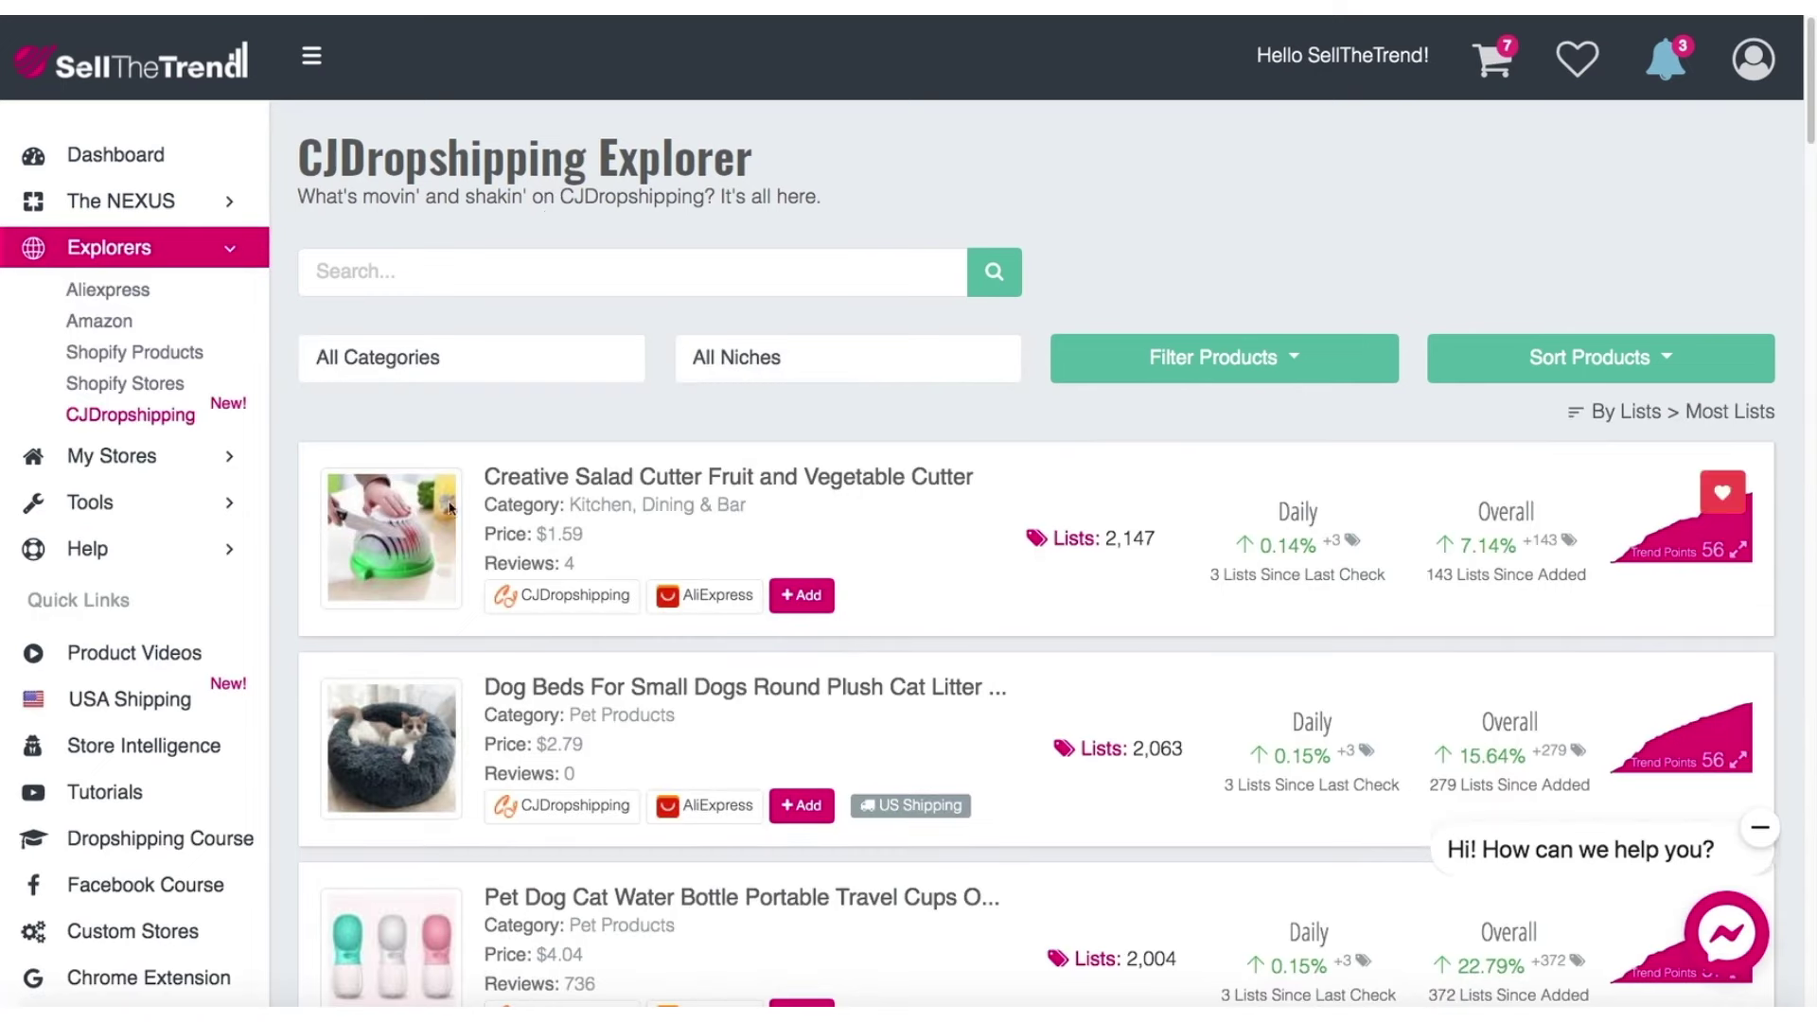
pyautogui.scroll(-1, 823, 549)
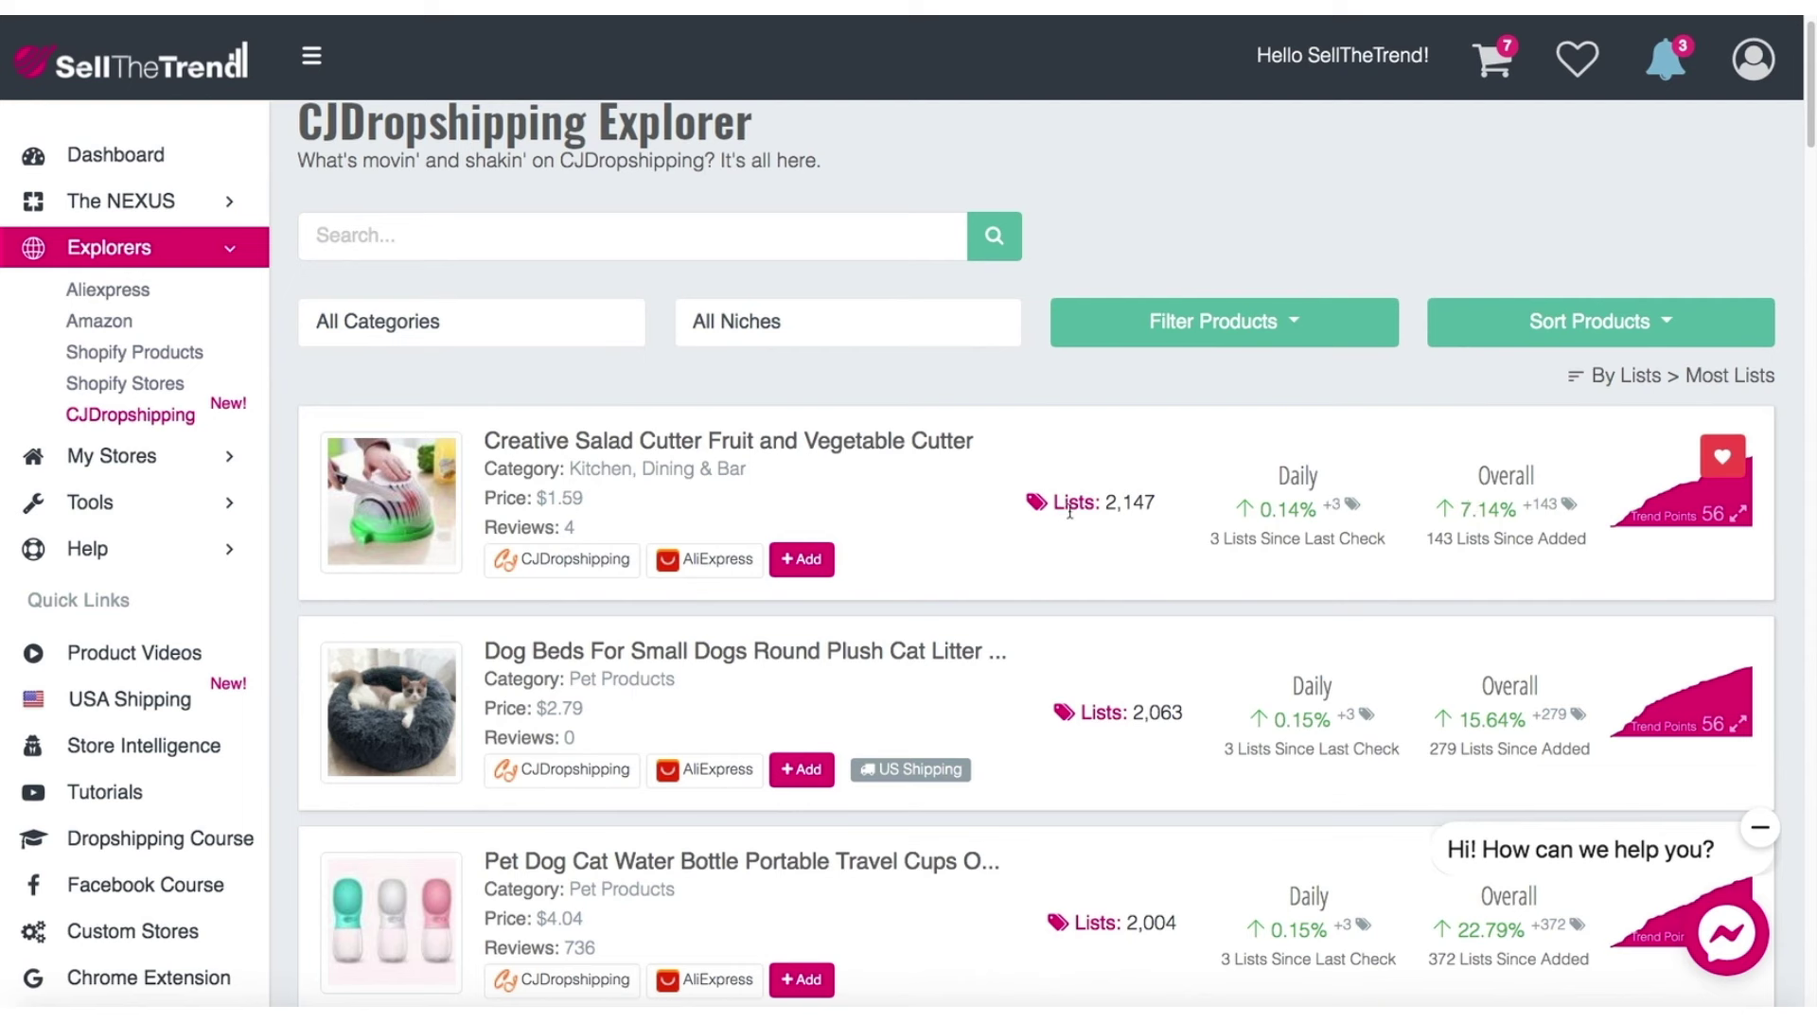
# - Point out the first product's 2,147 list count in the Most Lists ranking
pyautogui.click(1107, 505)
pyautogui.moveTo(1106, 502); pyautogui.dragTo(1169, 508)
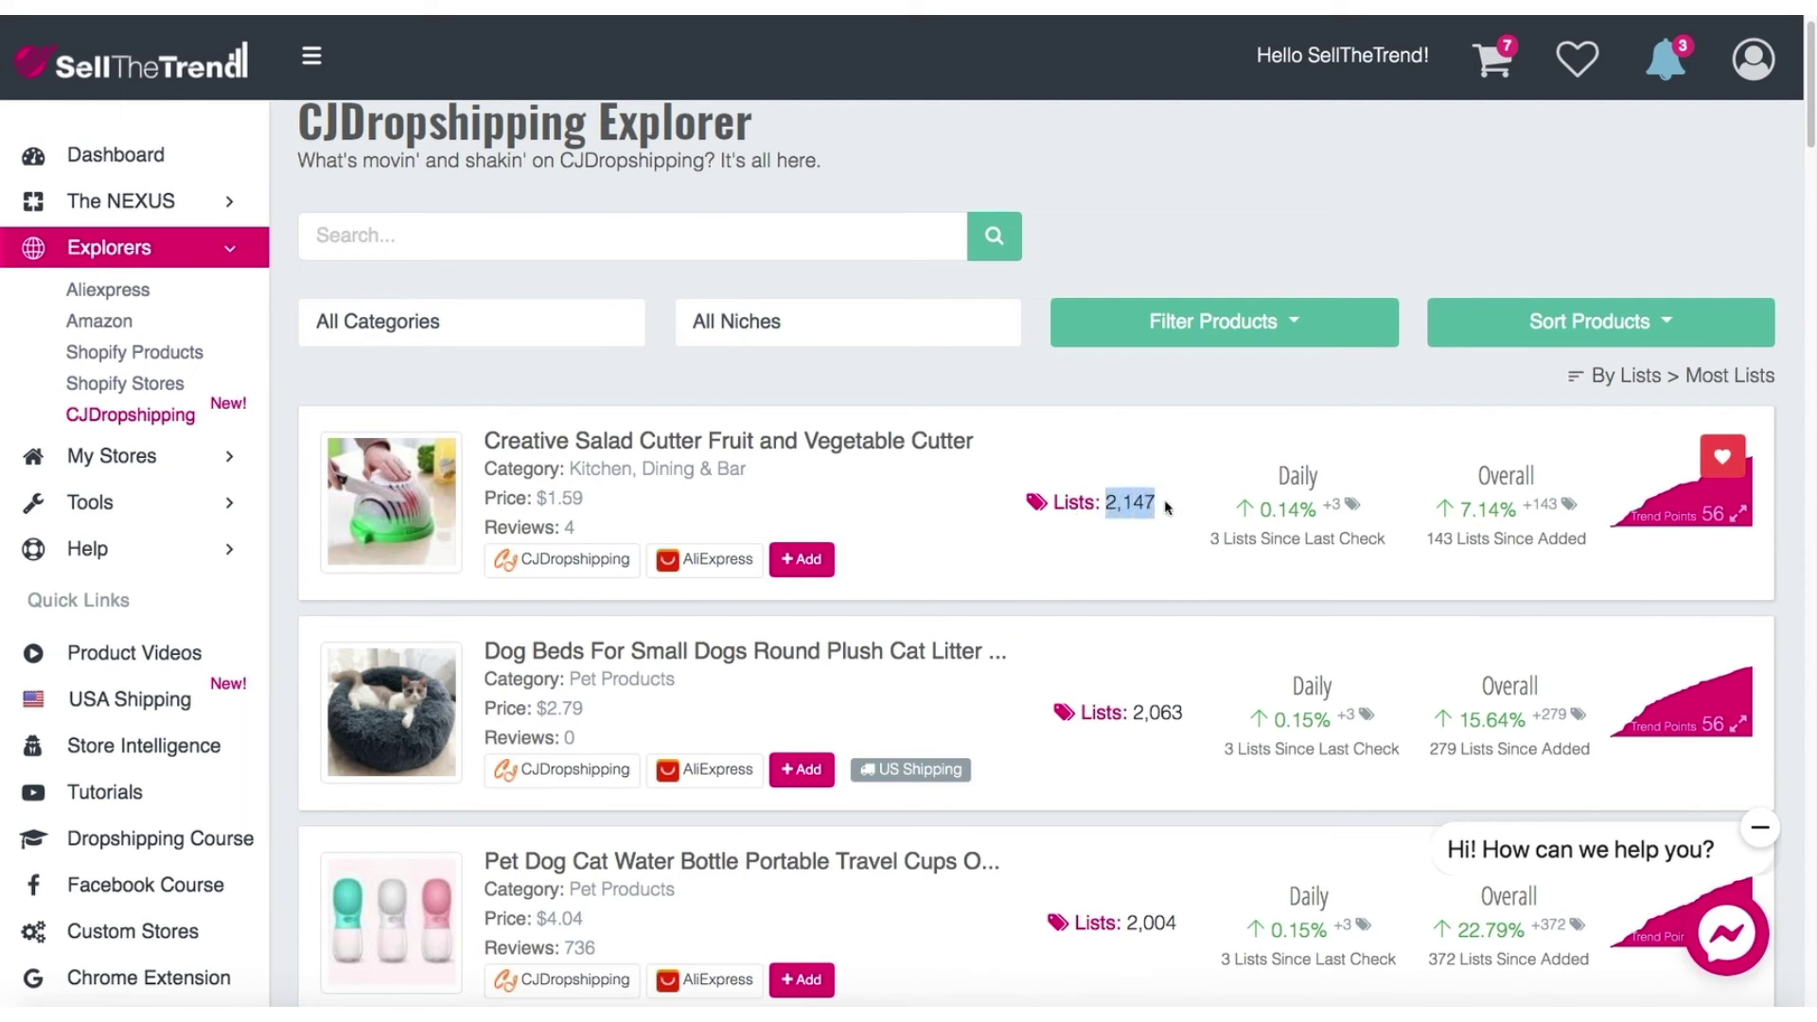
pyautogui.click(1134, 503)
pyautogui.moveTo(402, 502)
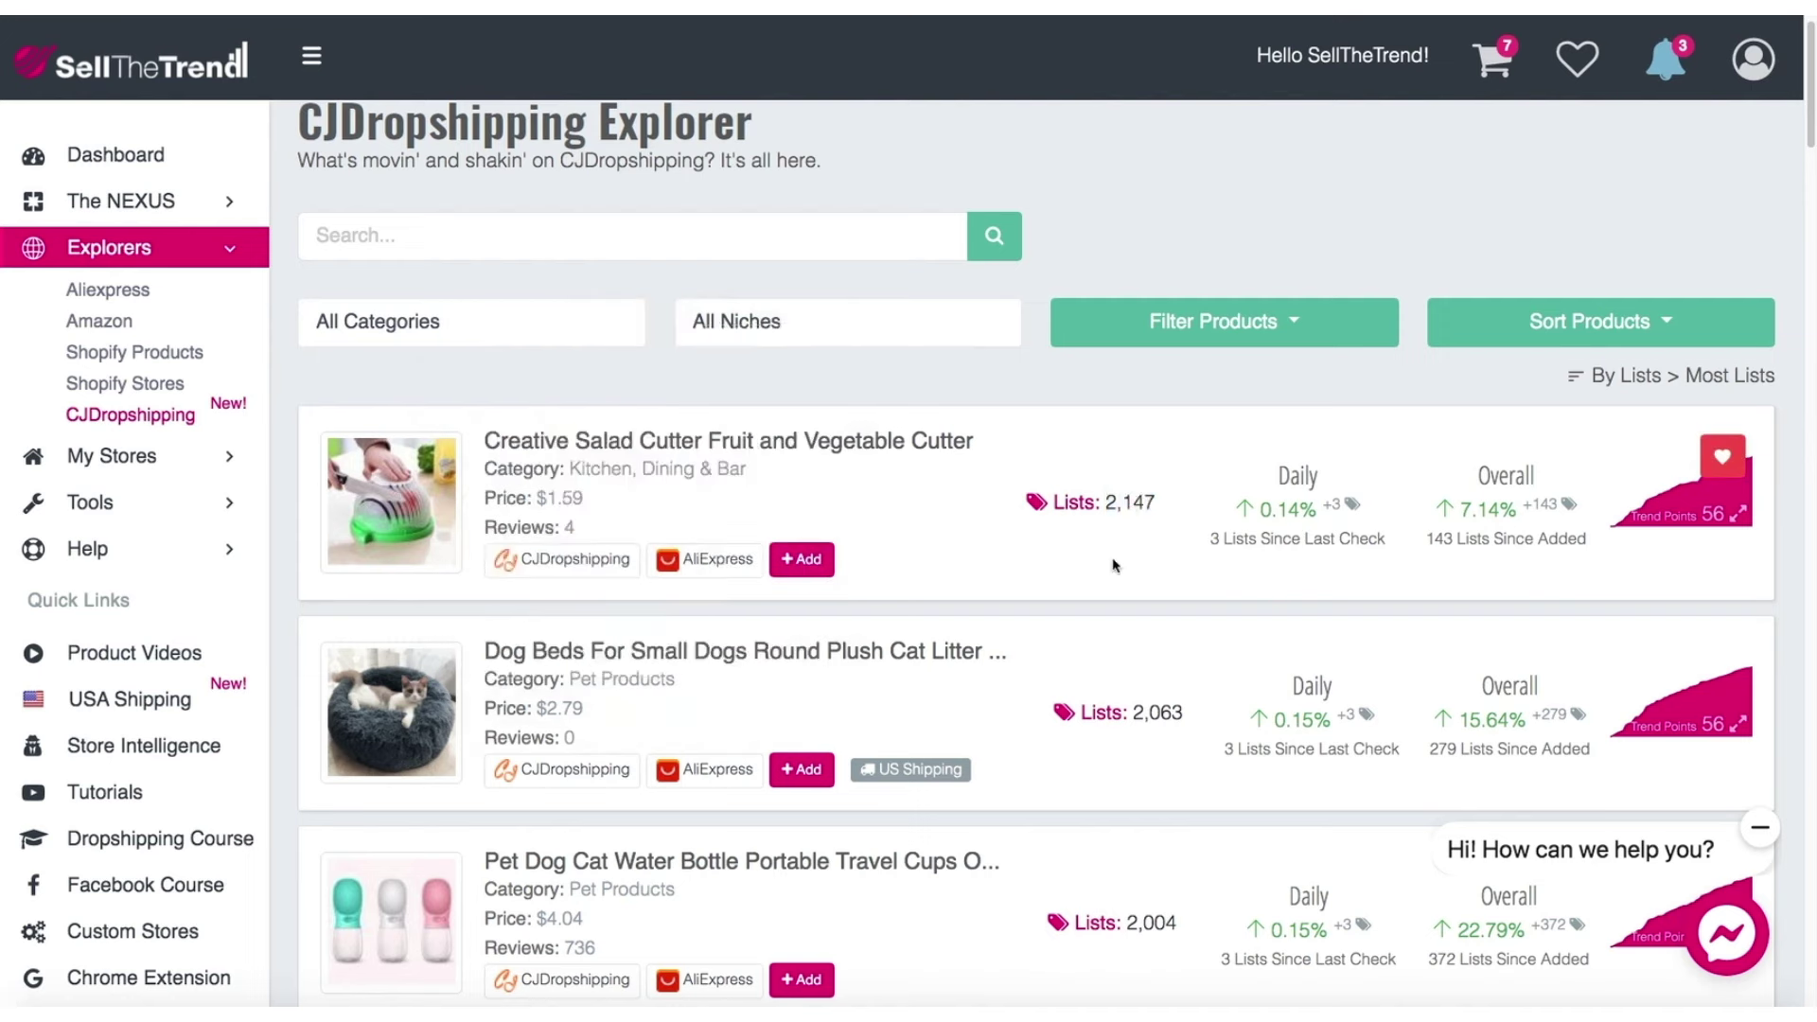
pyautogui.scroll(-8, 1110, 561)
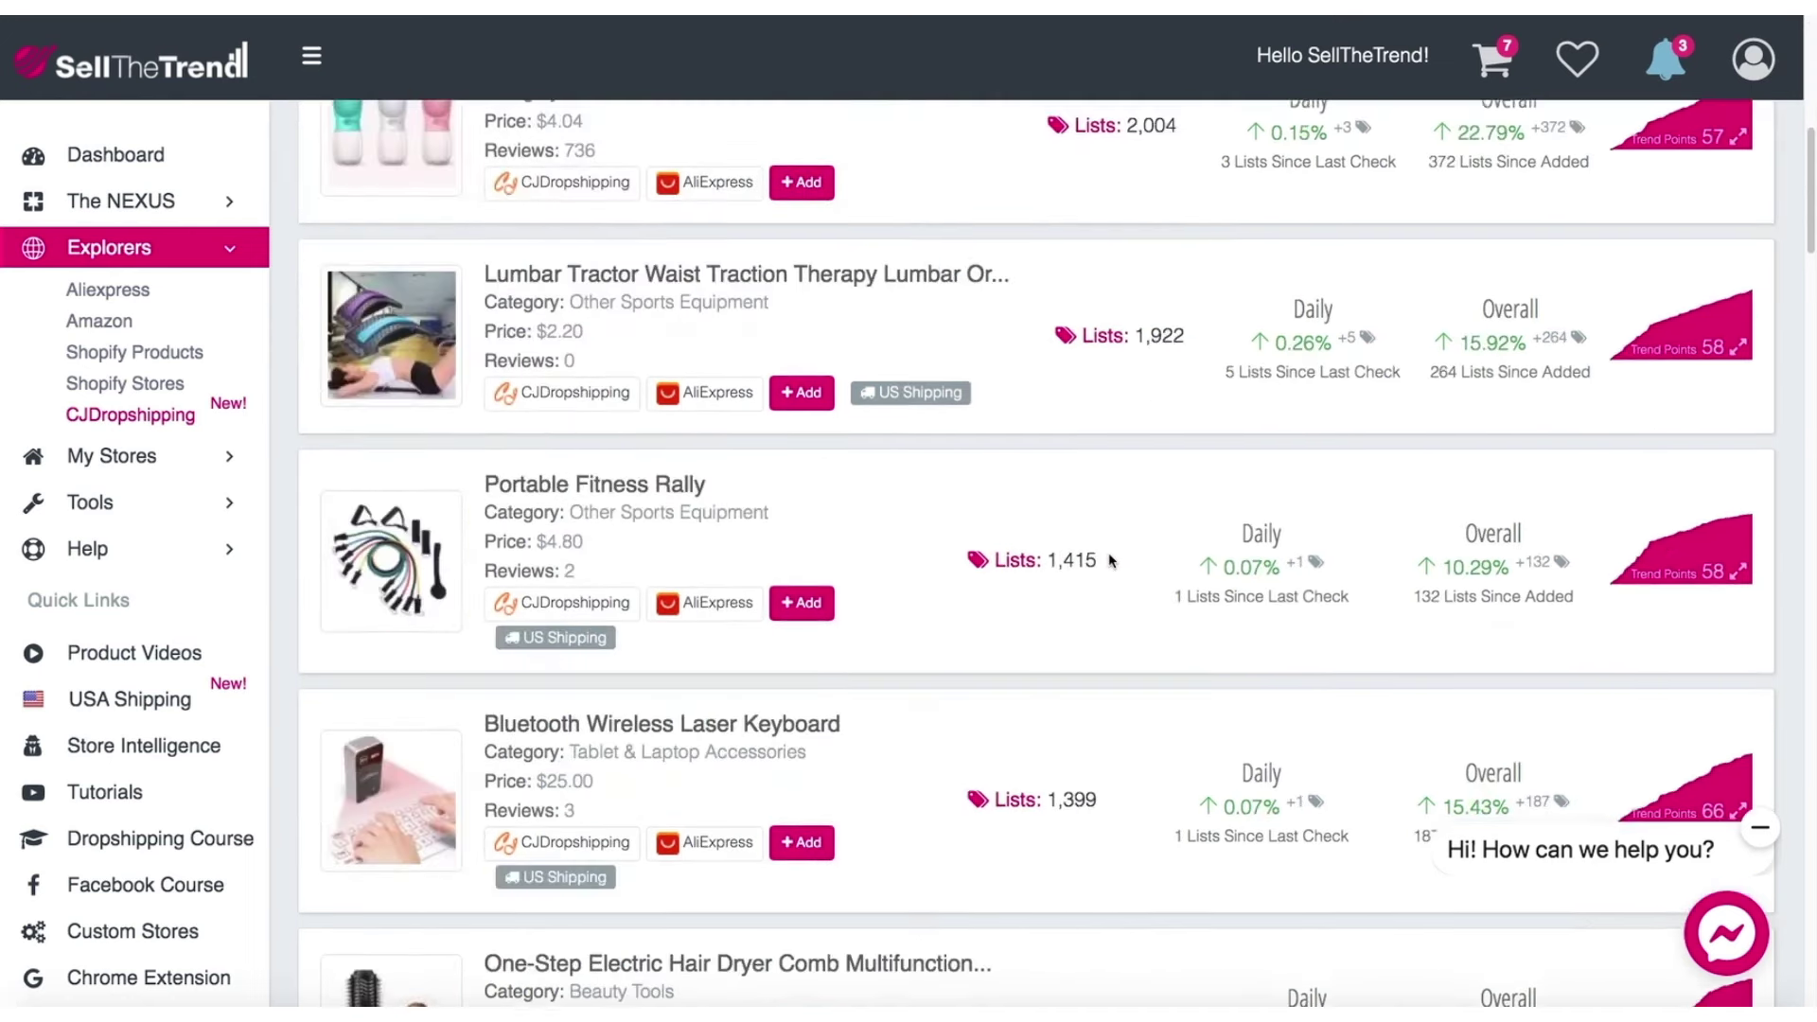
pyautogui.scroll(8, 1088, 720)
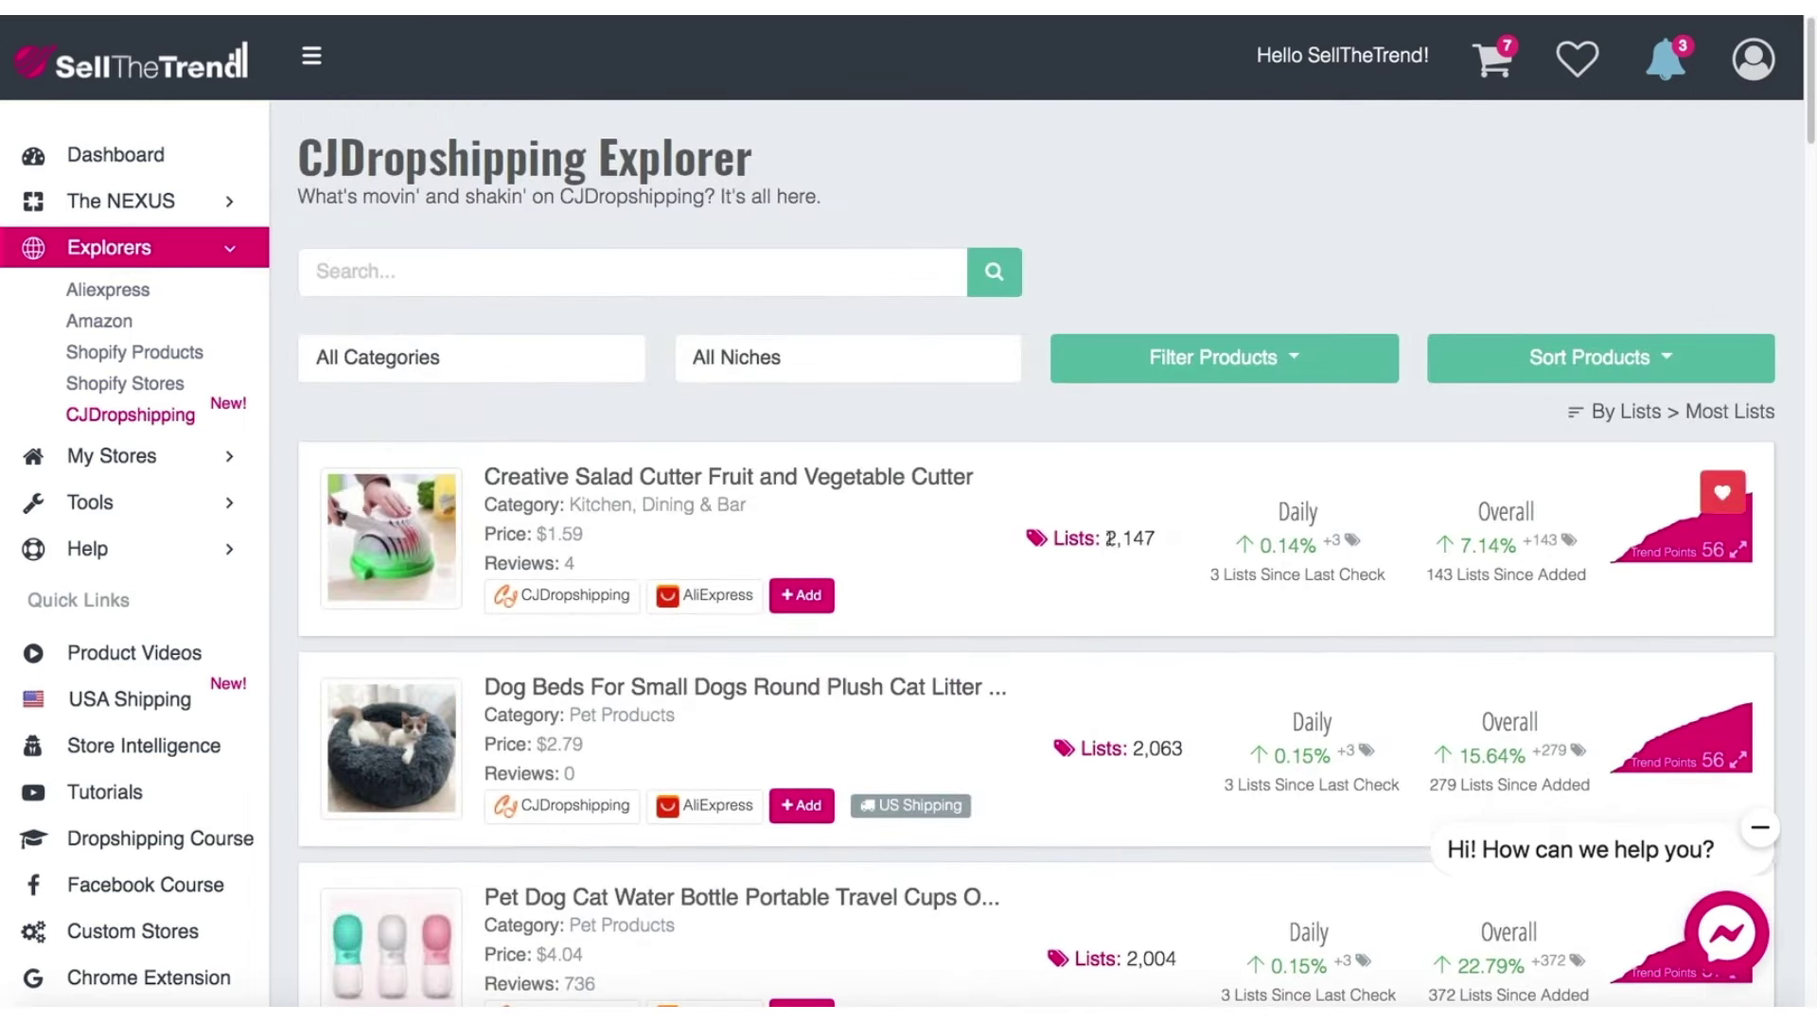
# - View the Creative Salad Cutter's Real Trends Chart, then close it
pyautogui.click(1671, 544)
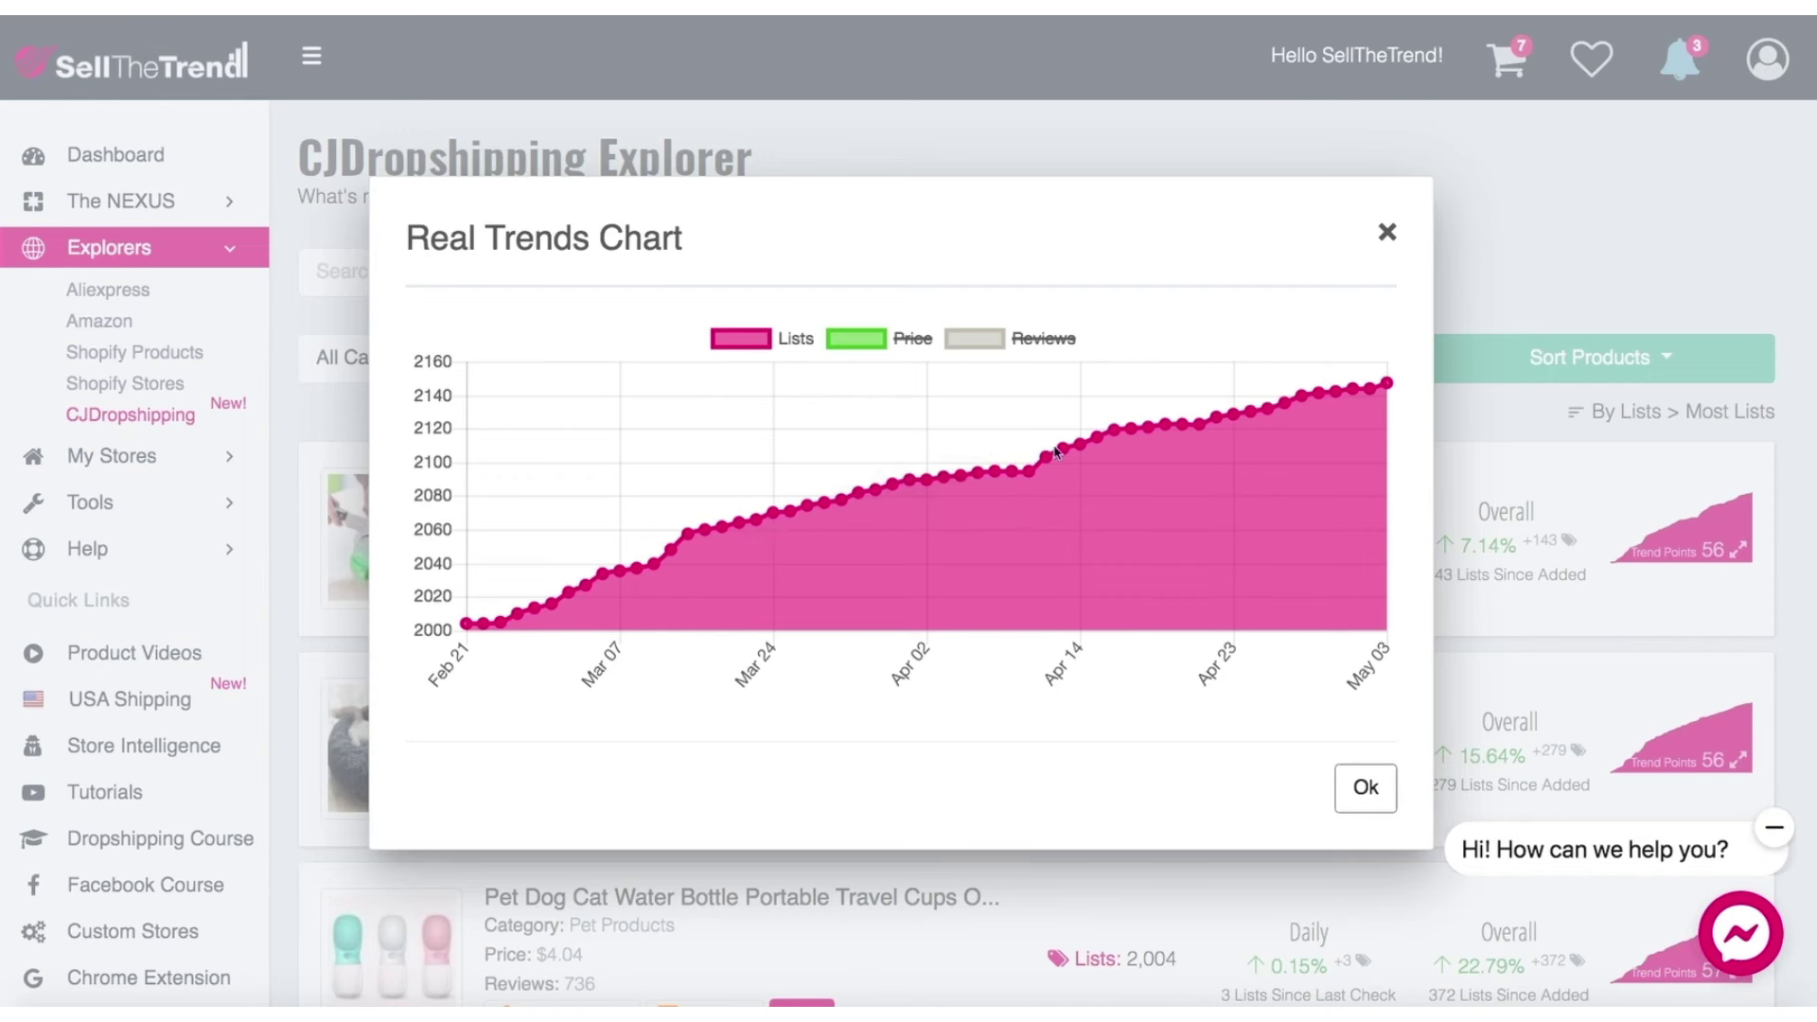
pyautogui.click(1388, 232)
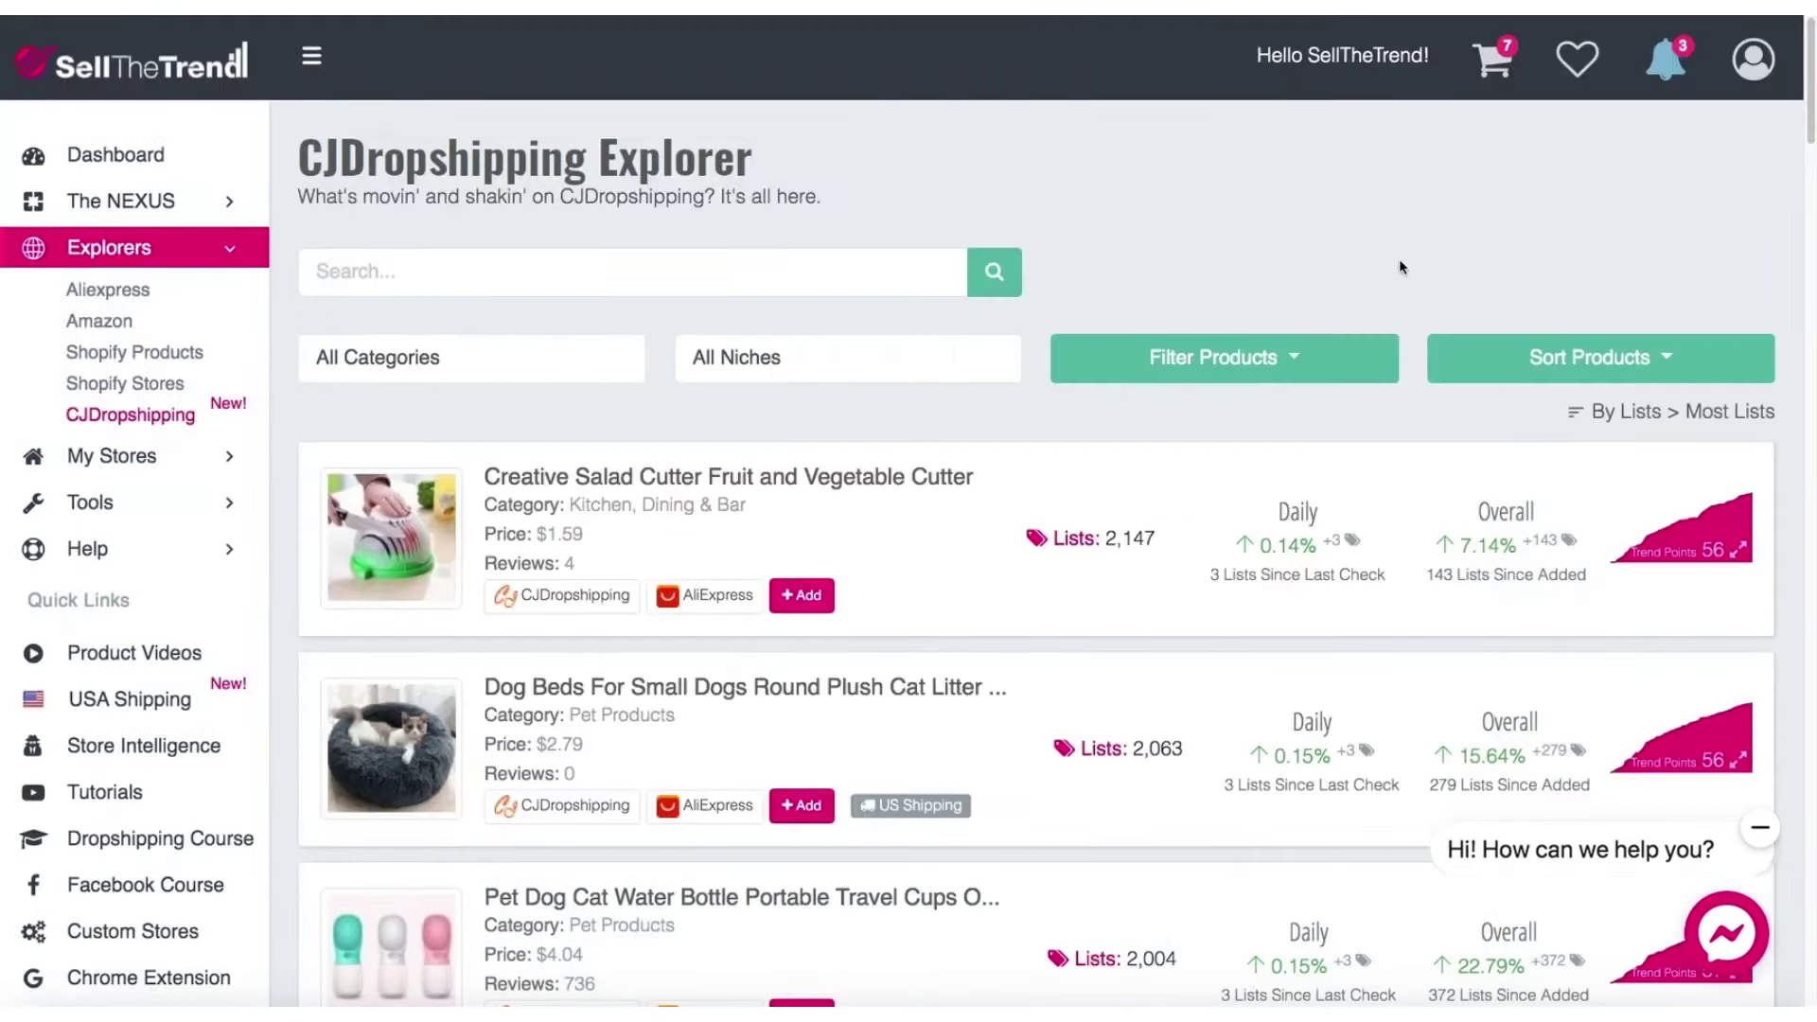
# - Sort the products by Daily List Change > Most List Increase
pyautogui.click(1649, 367)
pyautogui.moveTo(1576, 468)
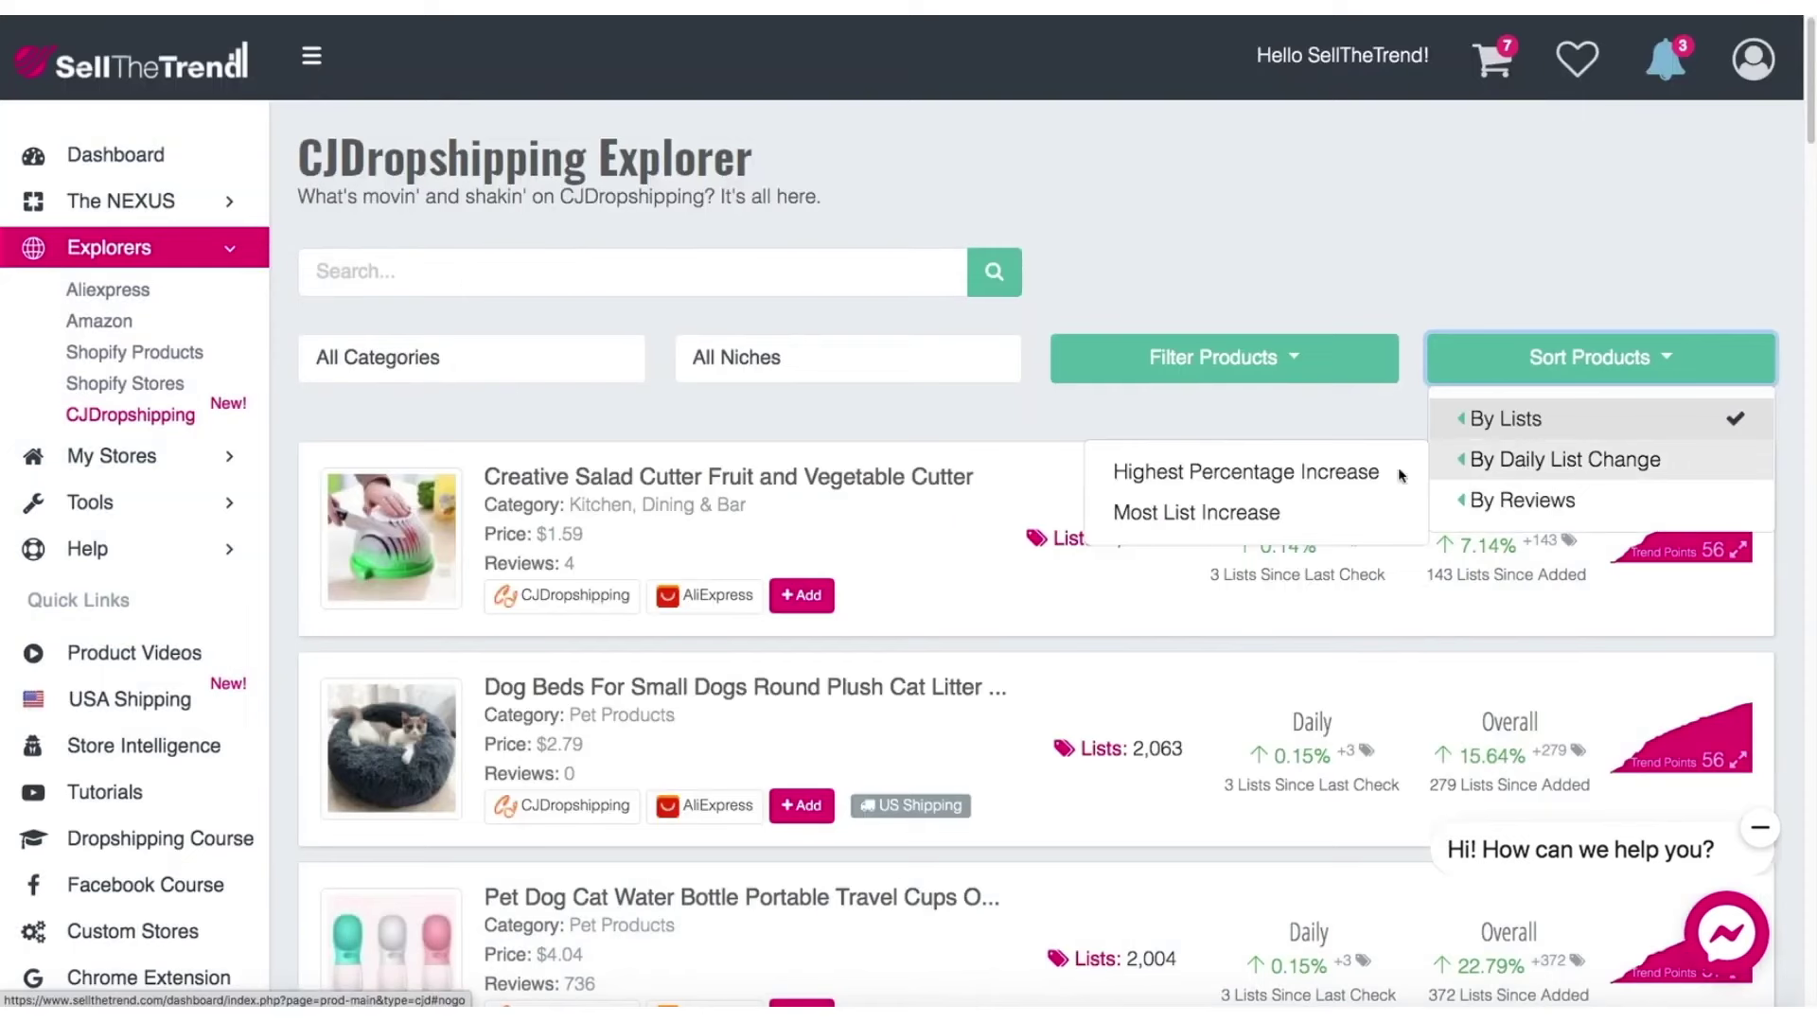
pyautogui.click(1172, 514)
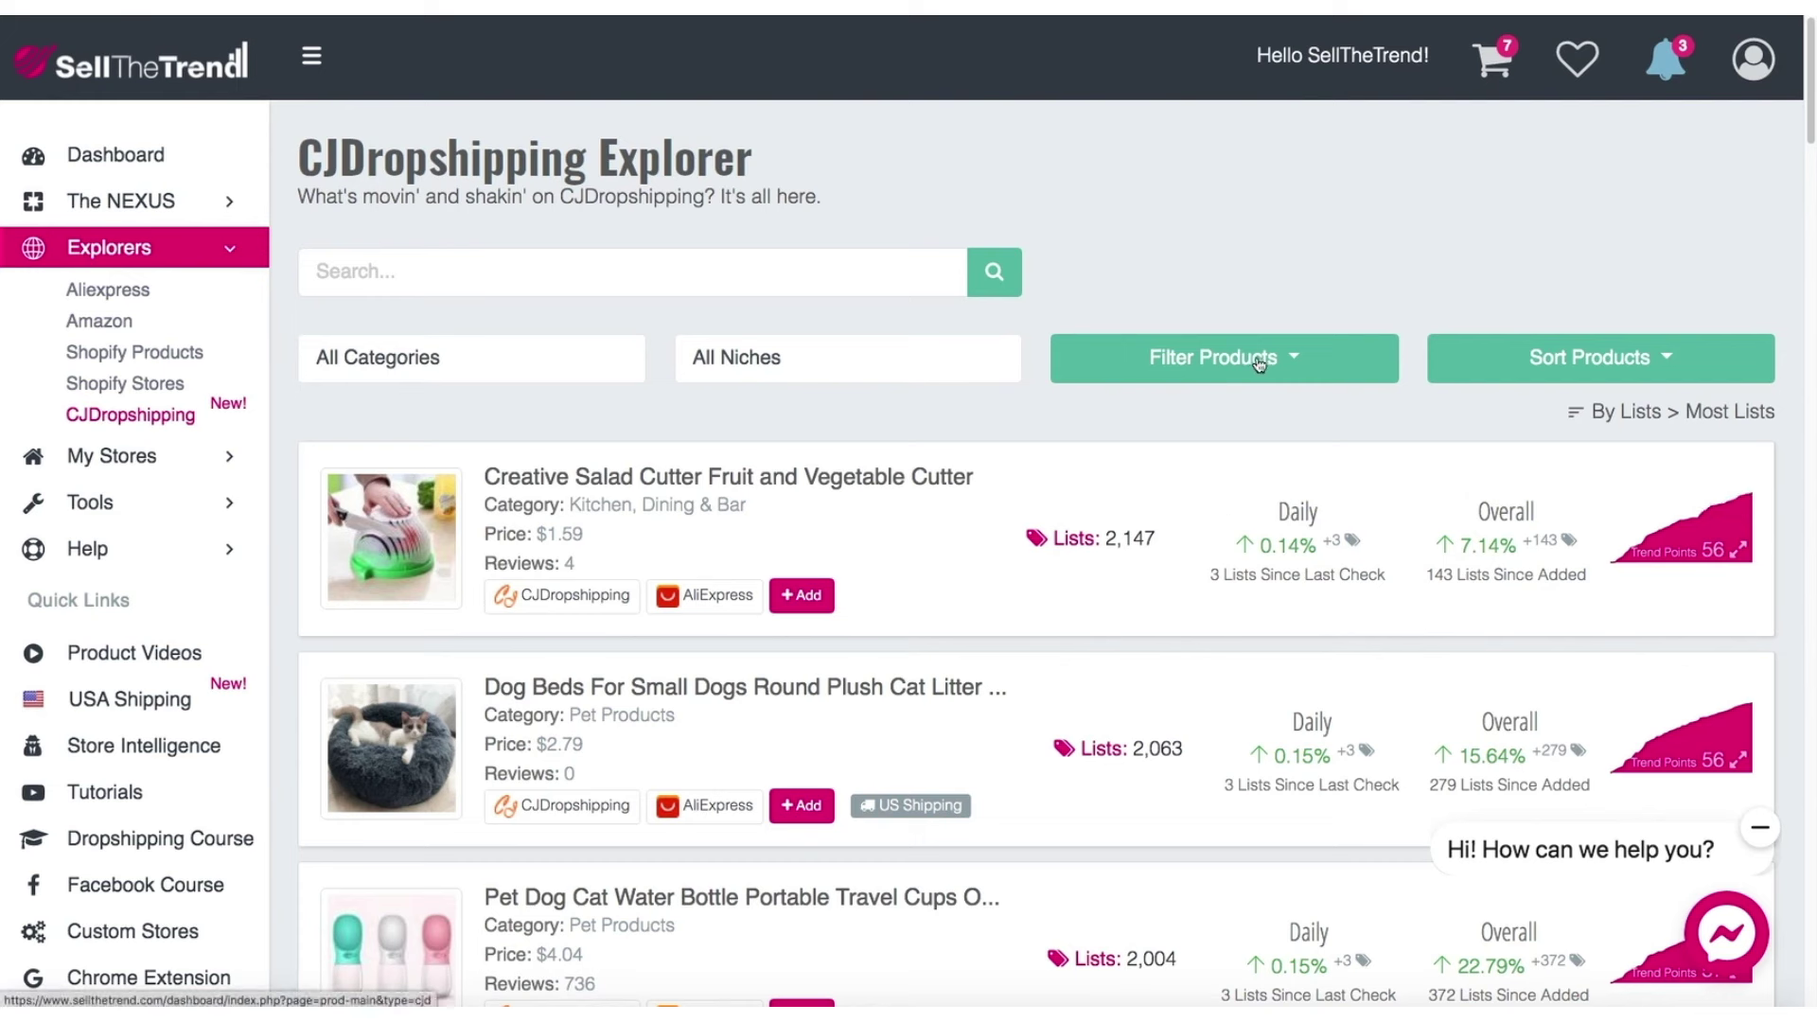
# - Show the Filter Products menu's By Ships From country choices
pyautogui.click(1311, 369)
pyautogui.moveTo(1274, 482)
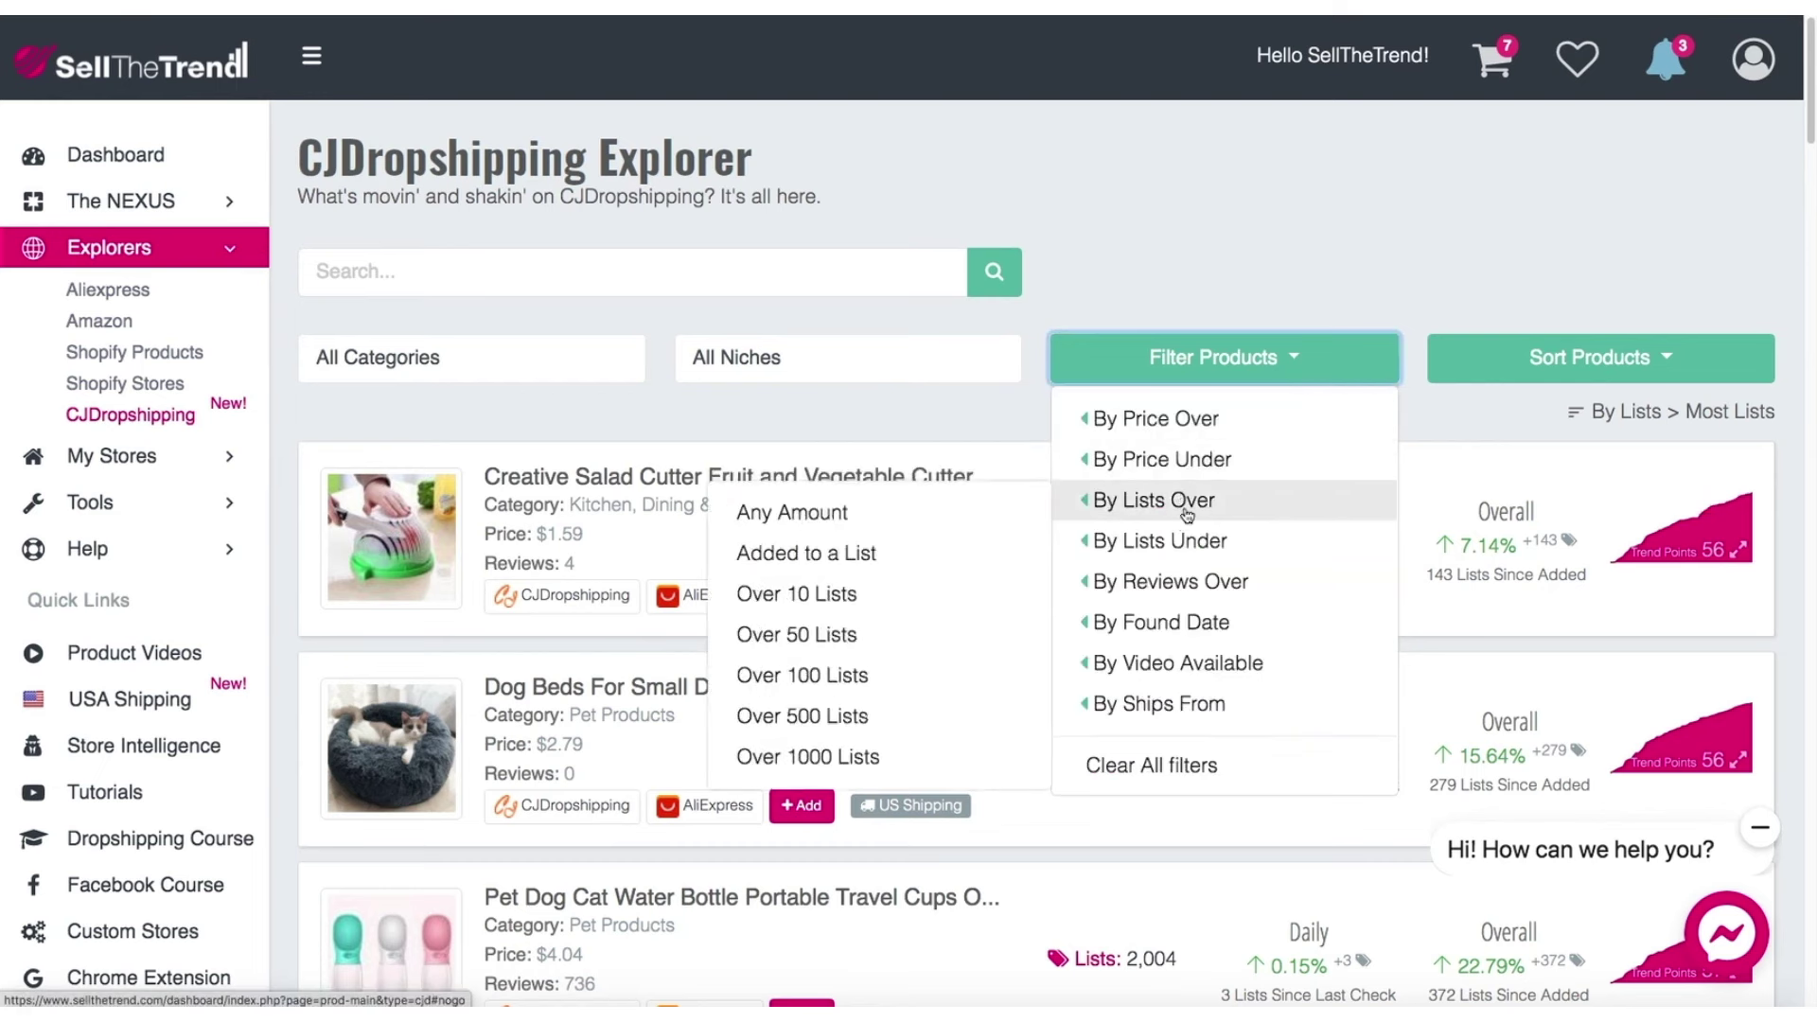
pyautogui.moveTo(1182, 540)
pyautogui.moveTo(1198, 581)
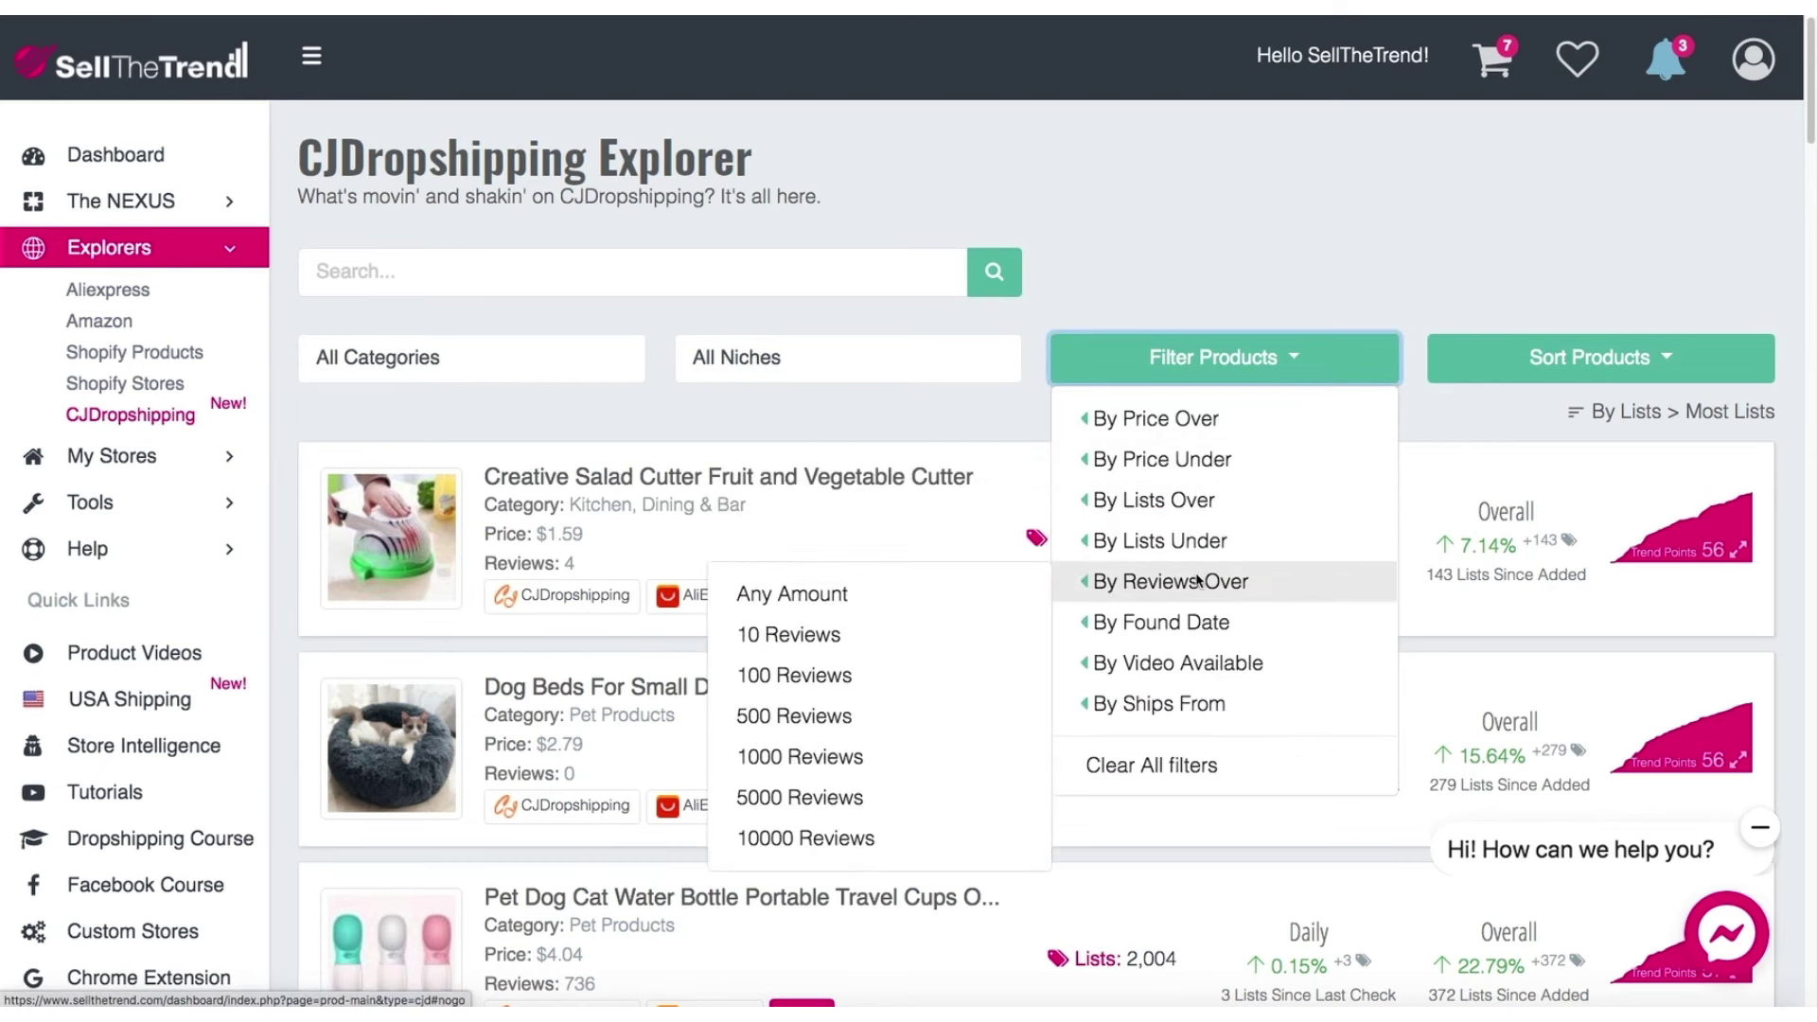
pyautogui.moveTo(1191, 696)
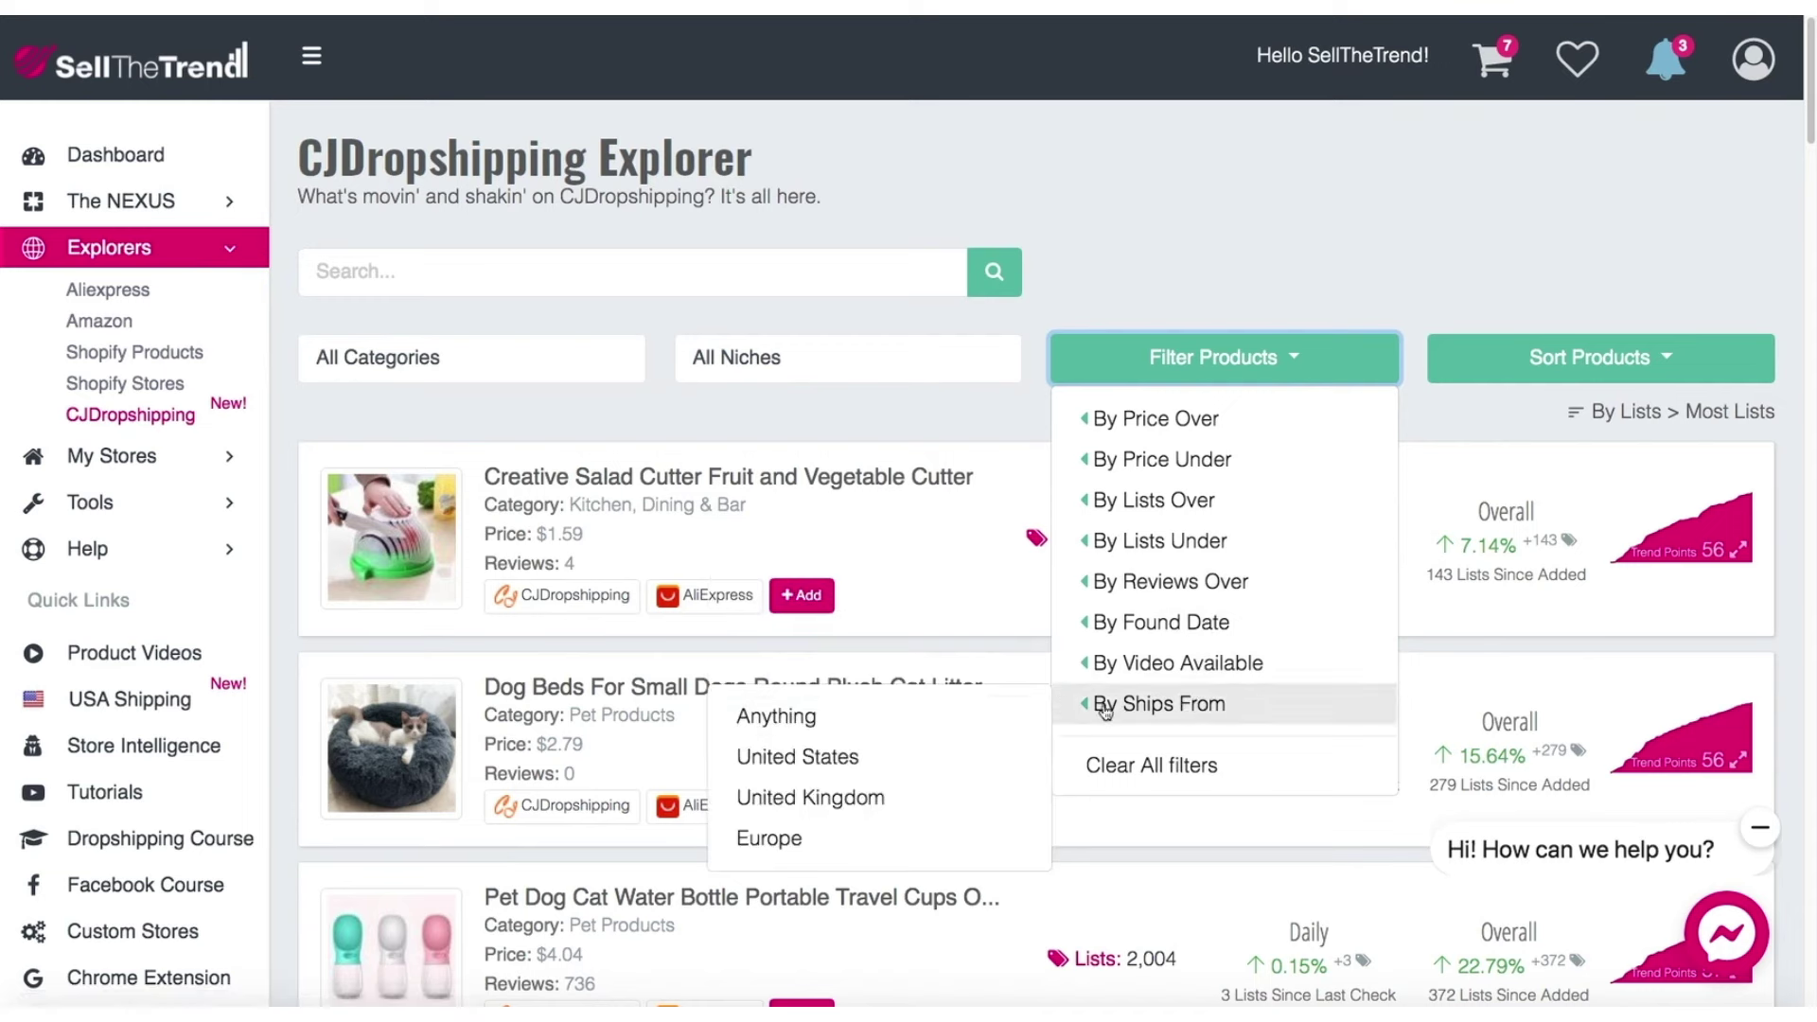
# - Filter to United States shipping and scroll to the $2.60 Baking Batter Dispenser
pyautogui.click(838, 758)
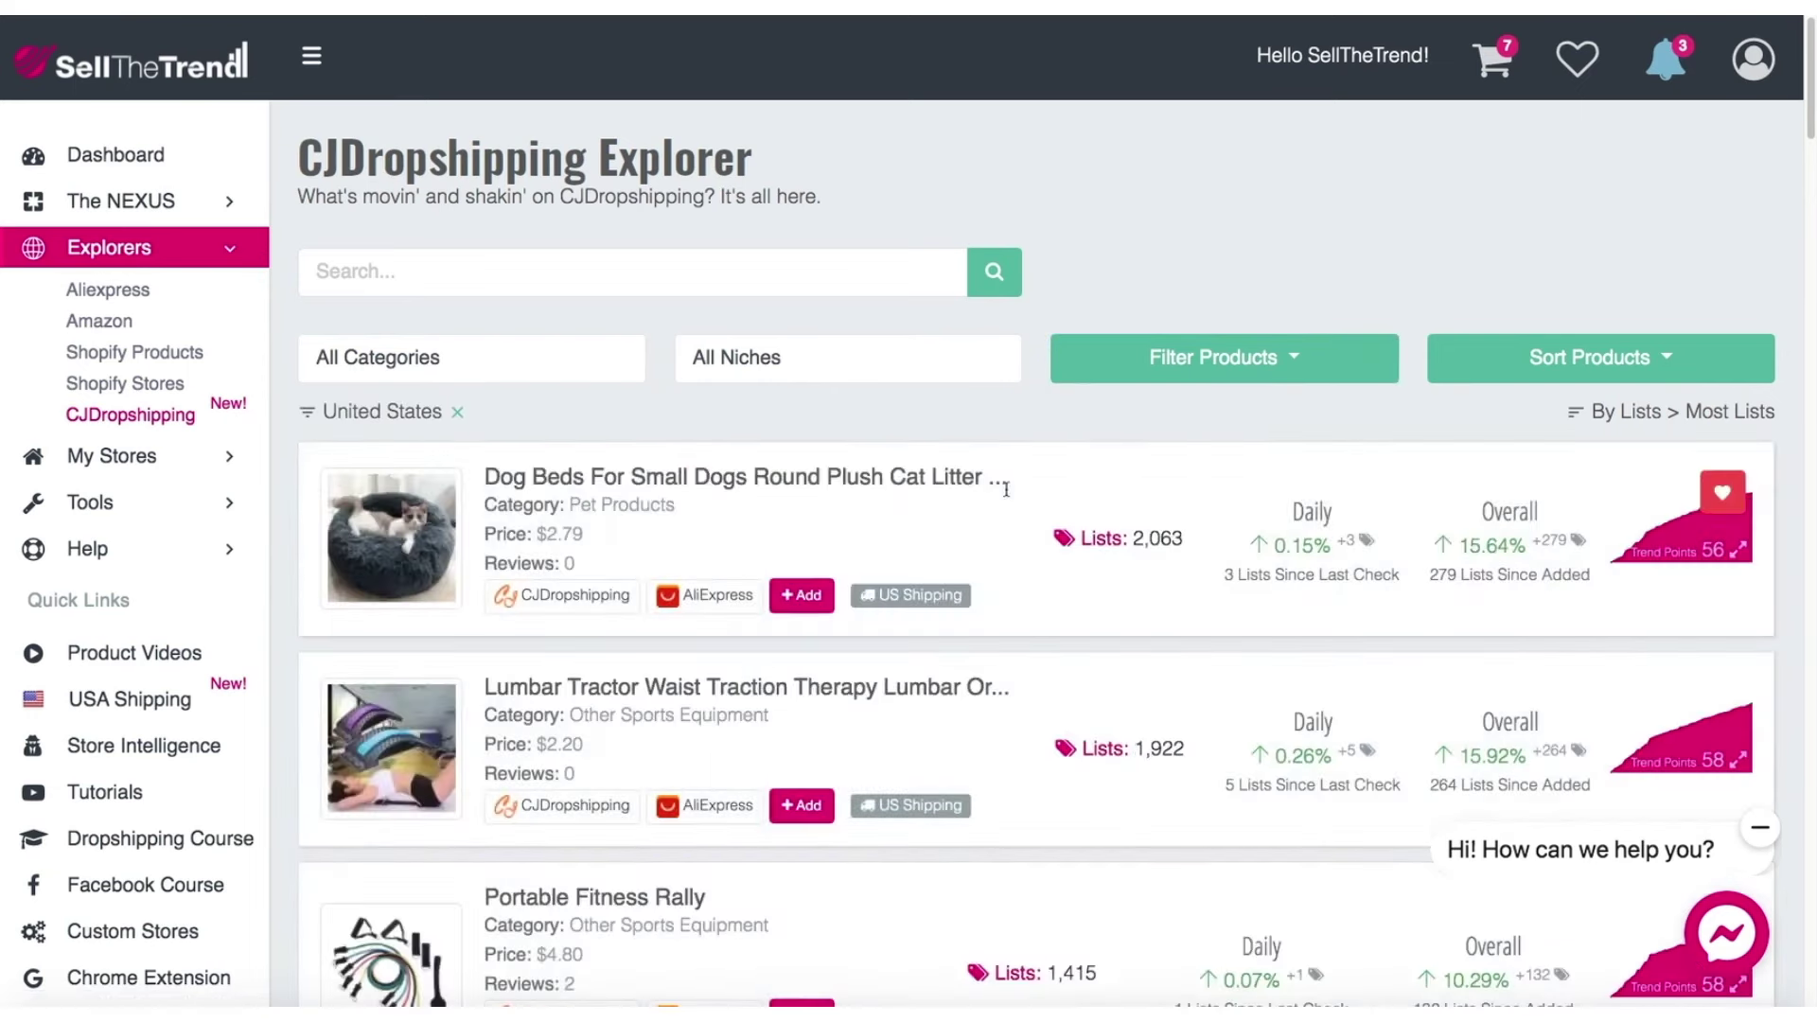
pyautogui.scroll(-8, 1006, 489)
pyautogui.scroll(-17, 1006, 489)
pyautogui.scroll(-12, 1007, 489)
pyautogui.scroll(-14, 1006, 493)
pyautogui.scroll(-4, 1006, 494)
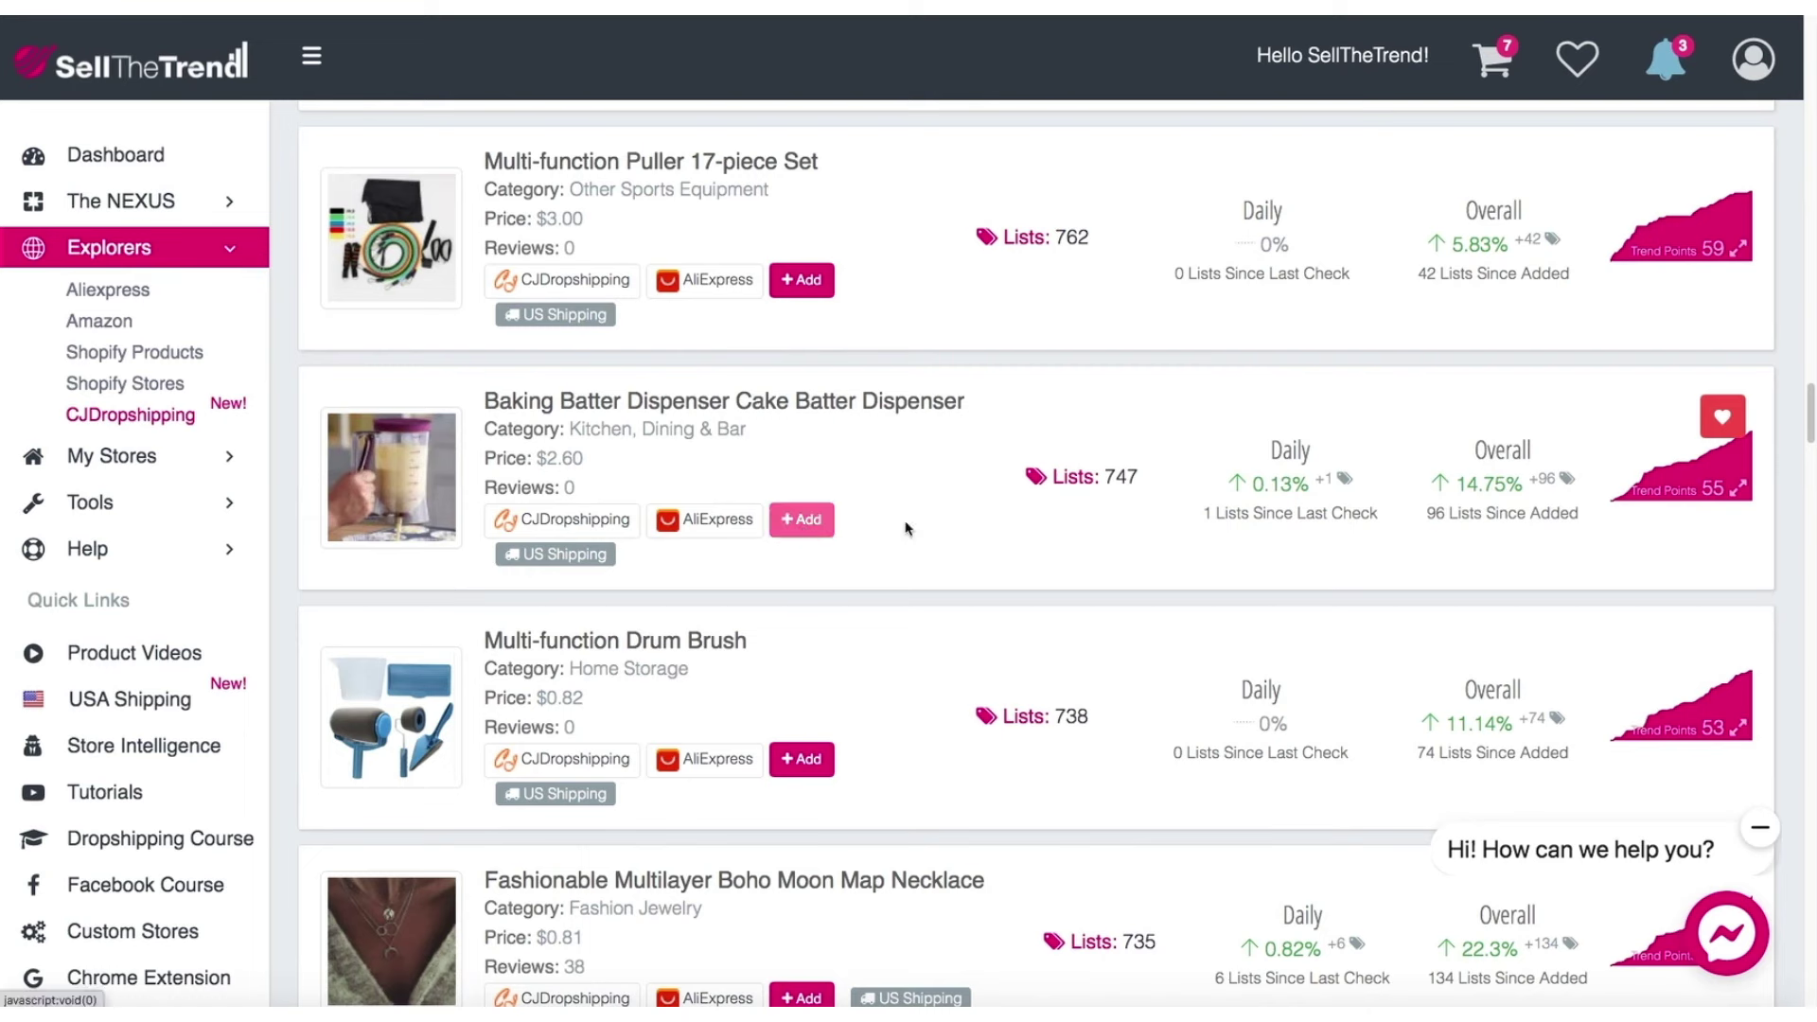
# - Add the Baking Batter Dispenser and scroll its Push to Store dialog to Fulfillment Source
pyautogui.click(810, 529)
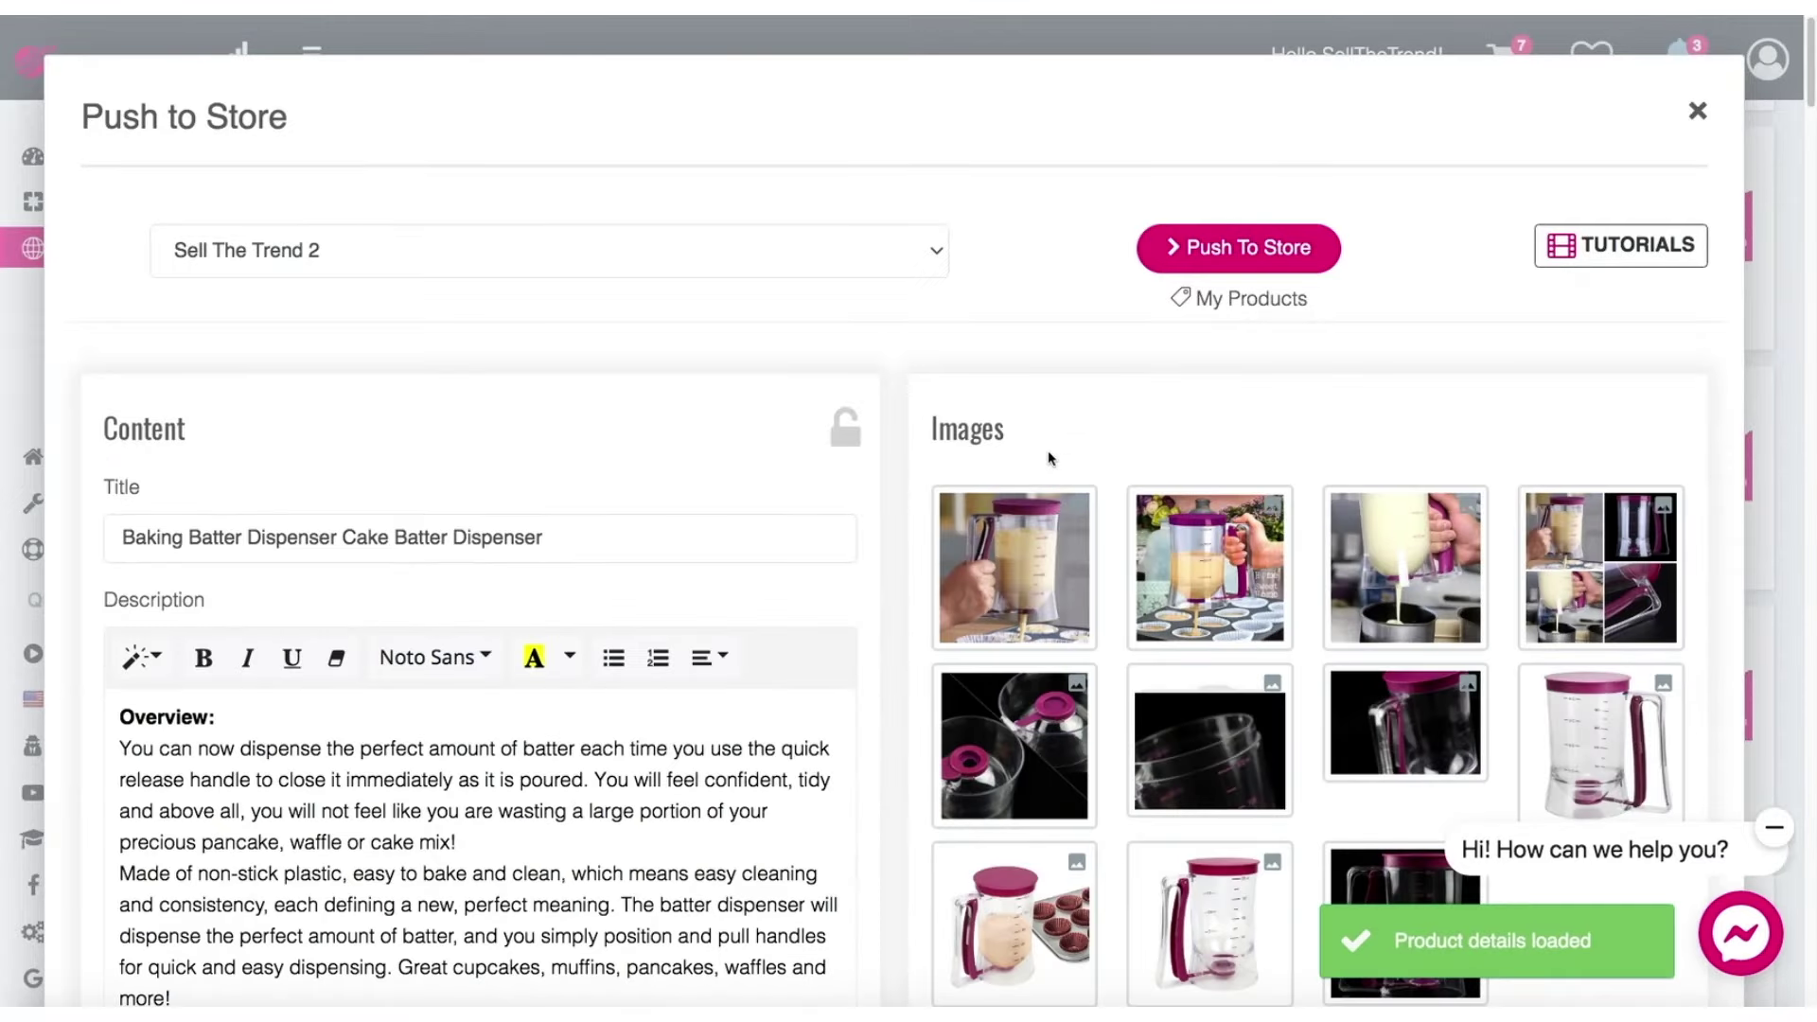
pyautogui.scroll(-2, 1081, 574)
pyautogui.scroll(2, 1058, 480)
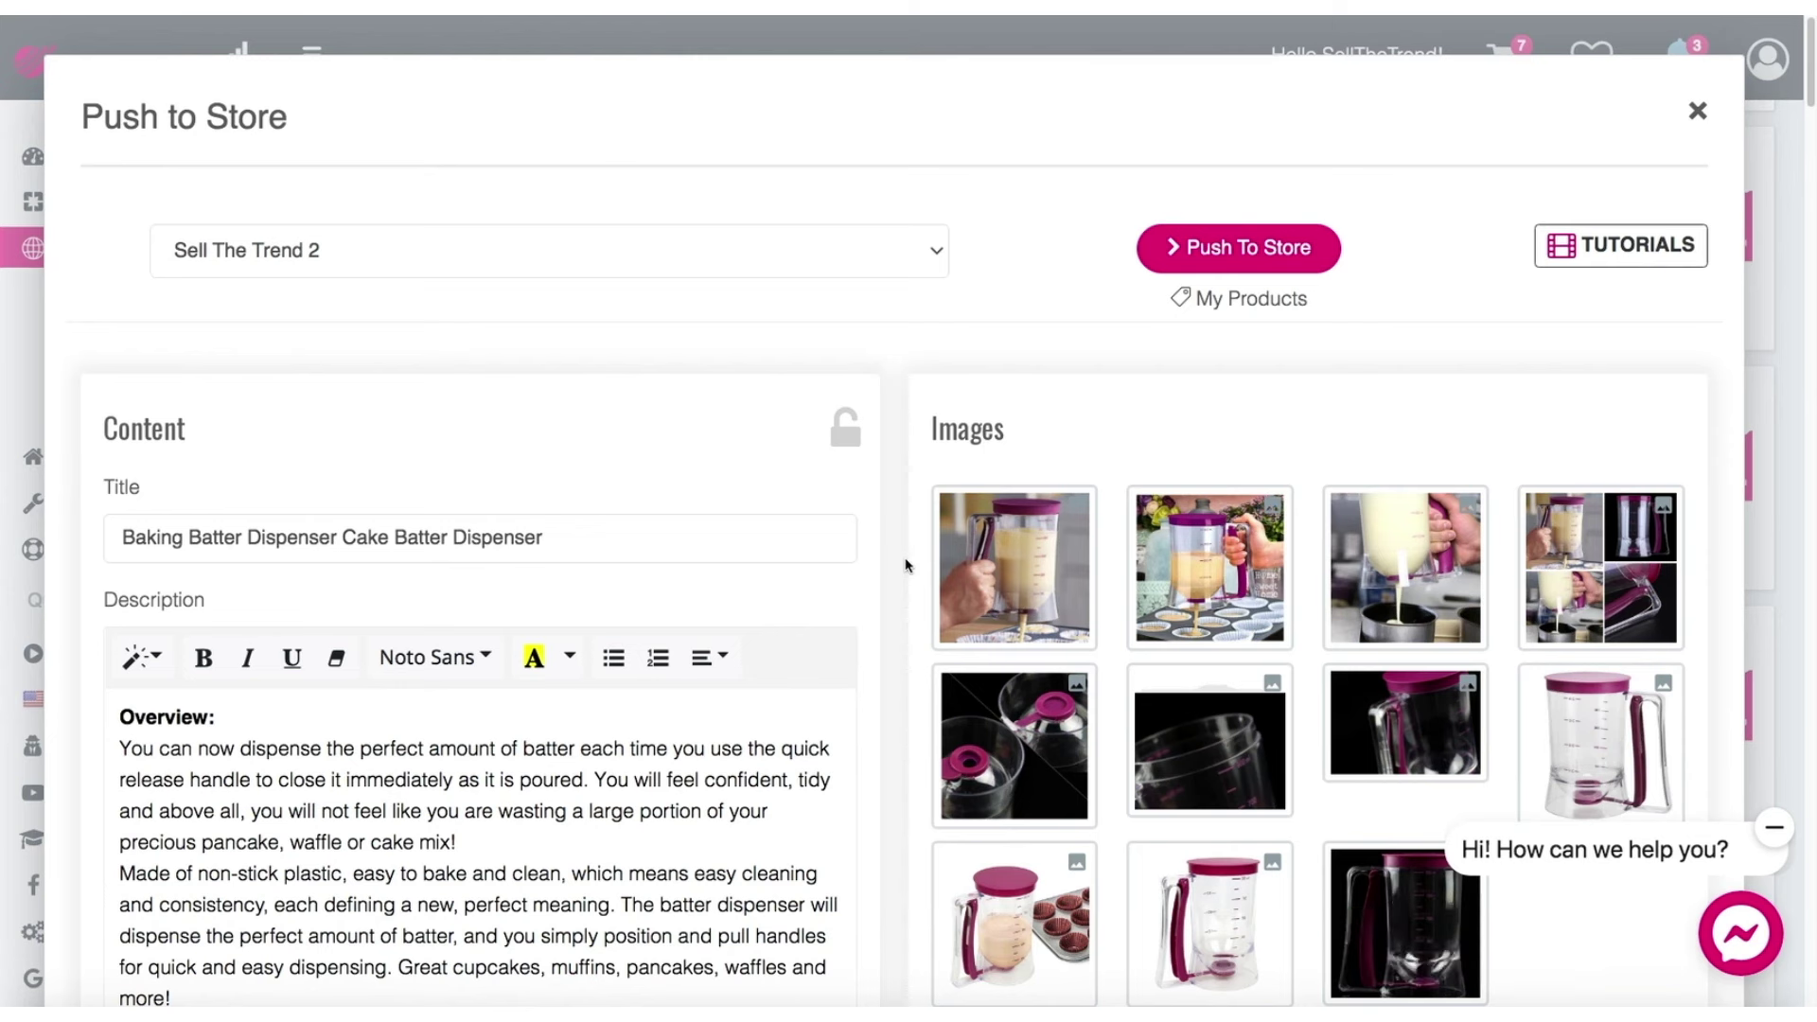
pyautogui.scroll(-1, 906, 565)
pyautogui.scroll(-3, 469, 535)
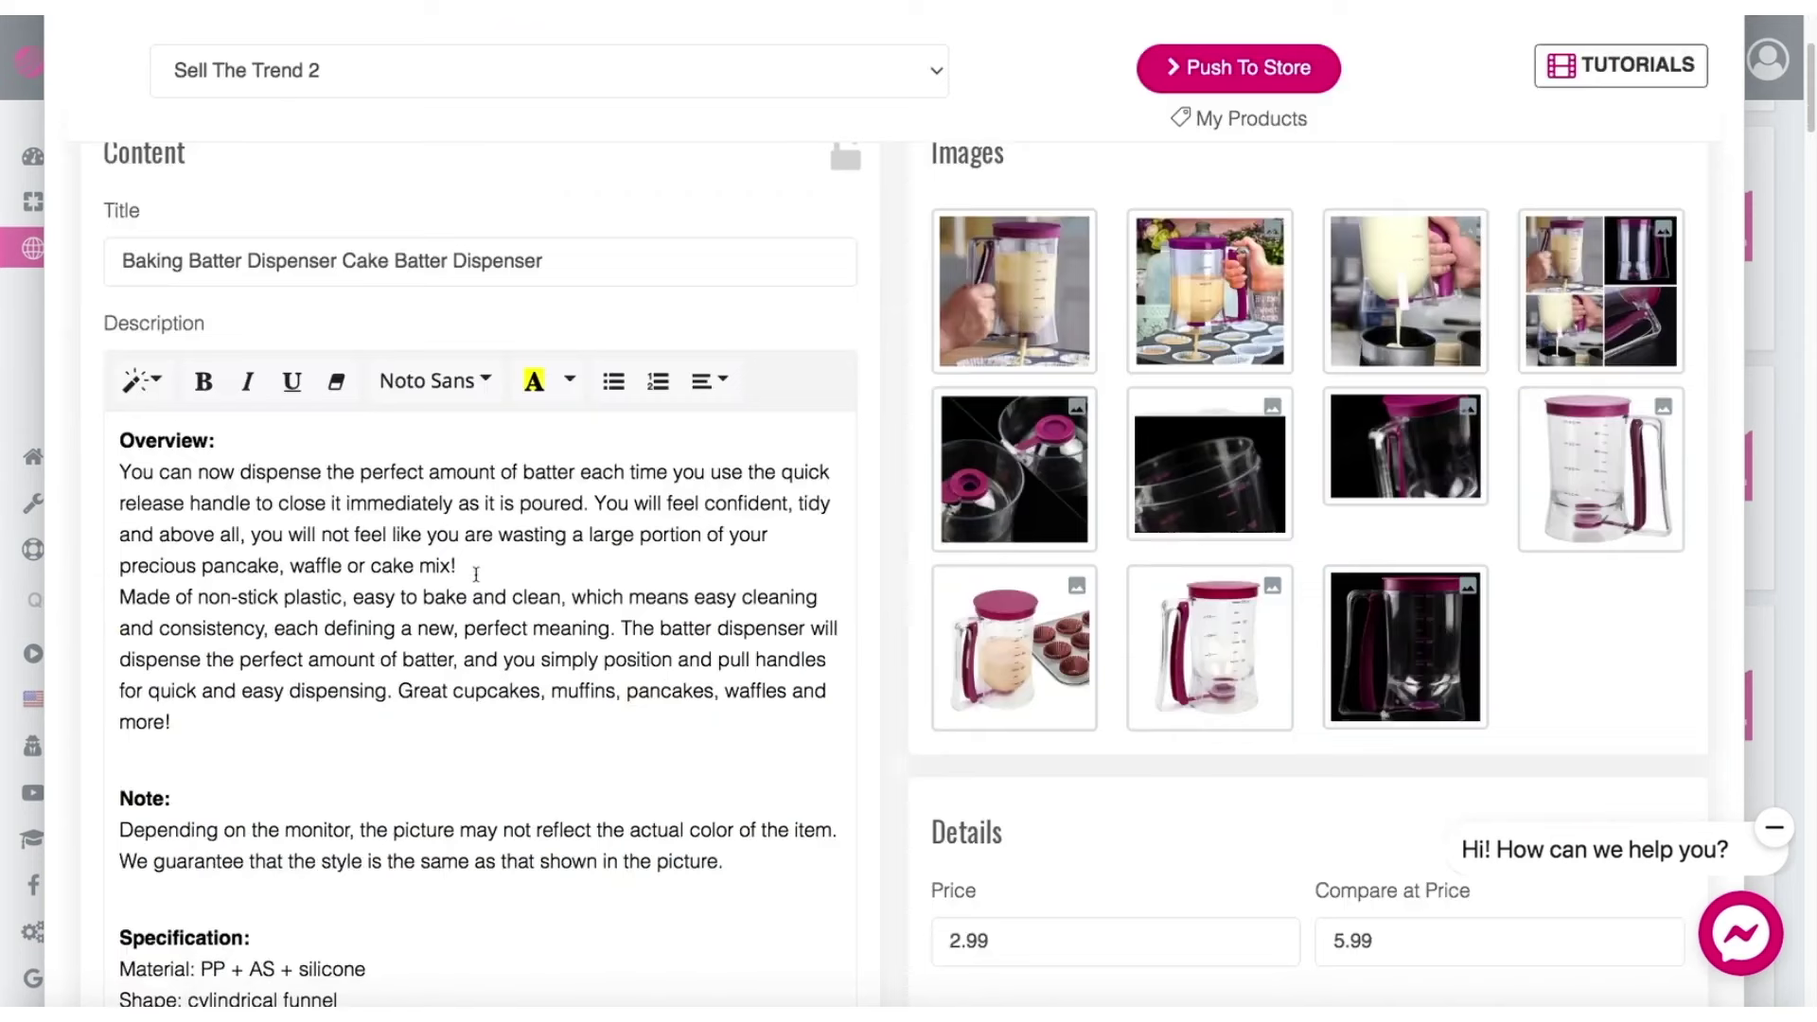
pyautogui.scroll(-6, 1268, 426)
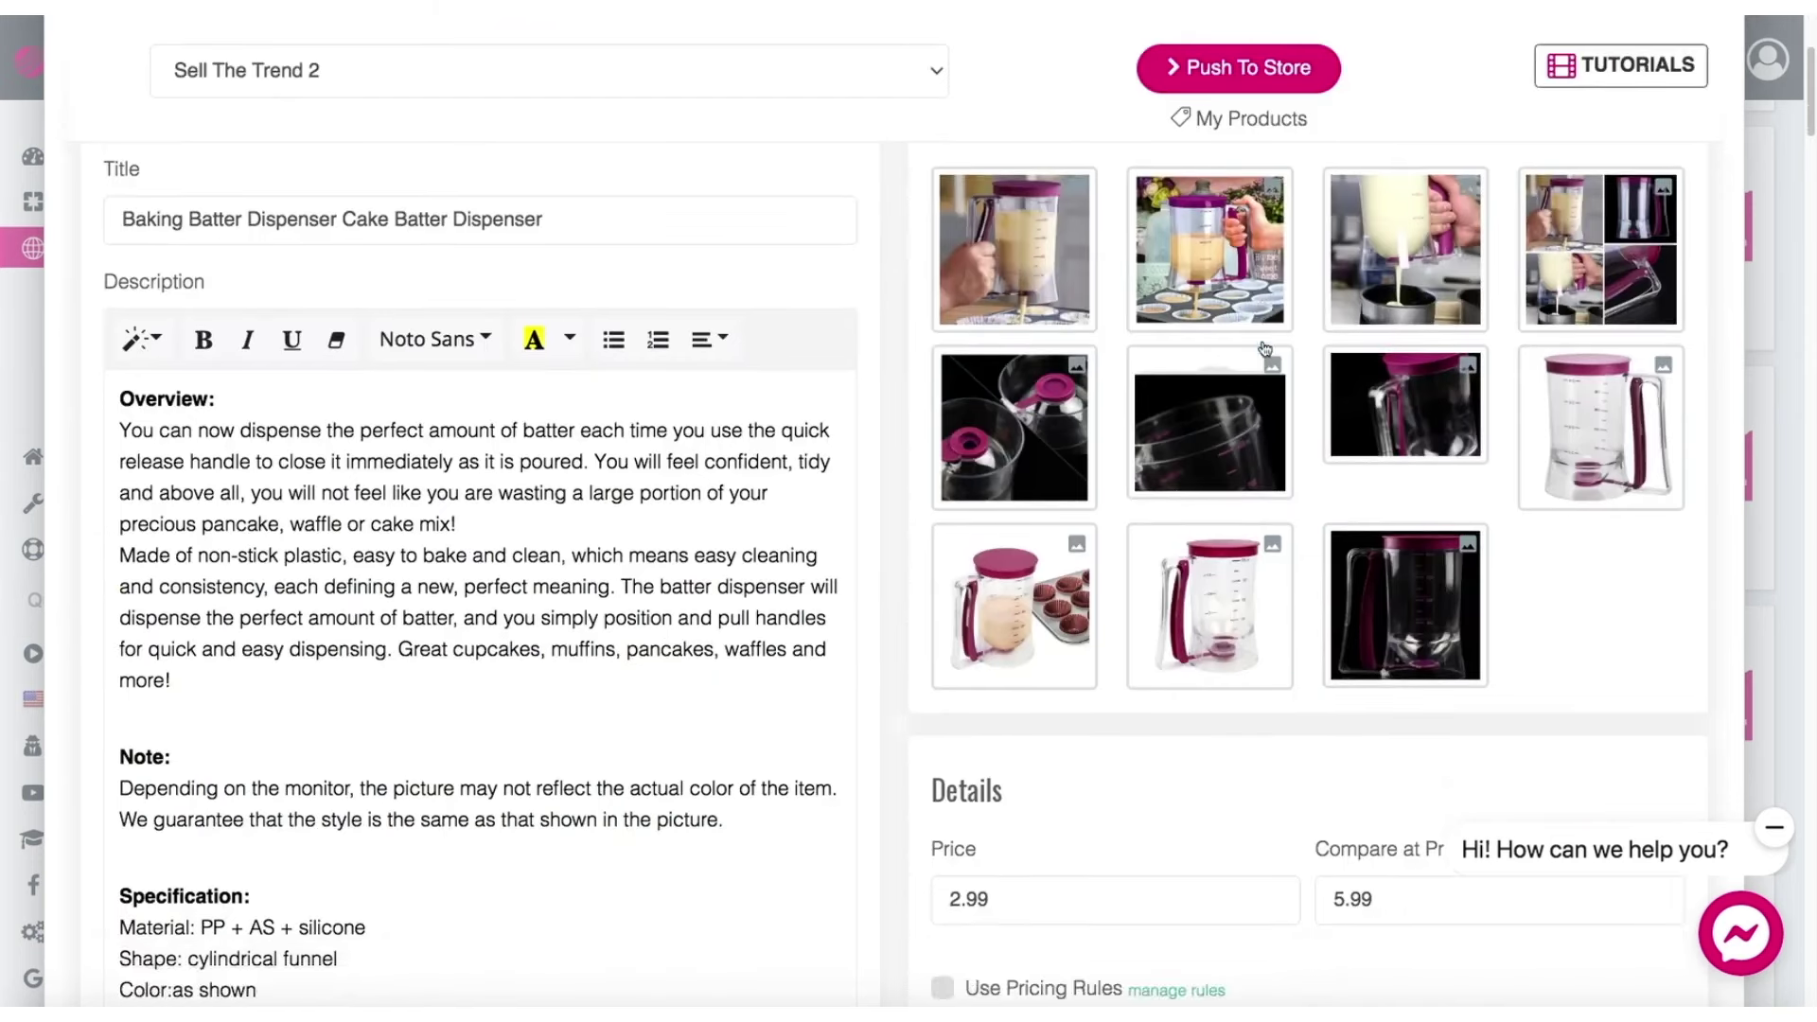
pyautogui.scroll(-4, 1264, 348)
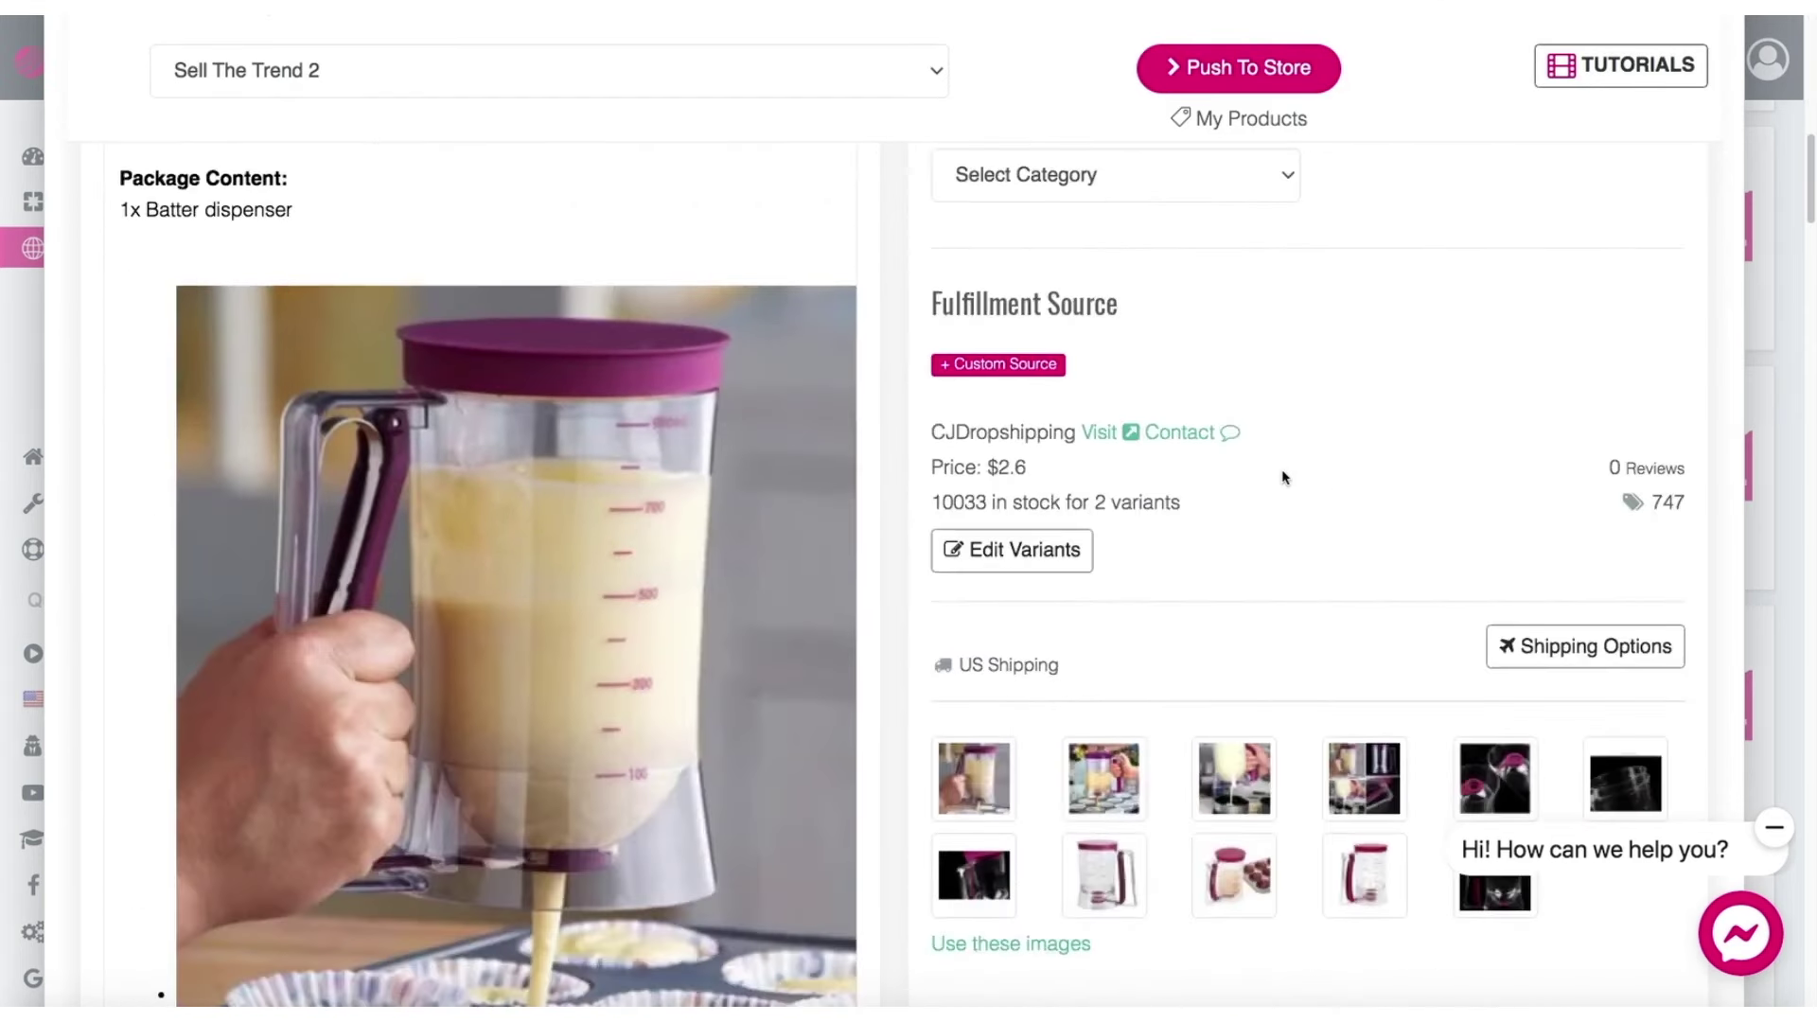
pyautogui.scroll(-1, 1345, 540)
pyautogui.scroll(-1, 1286, 606)
pyautogui.scroll(1, 1286, 603)
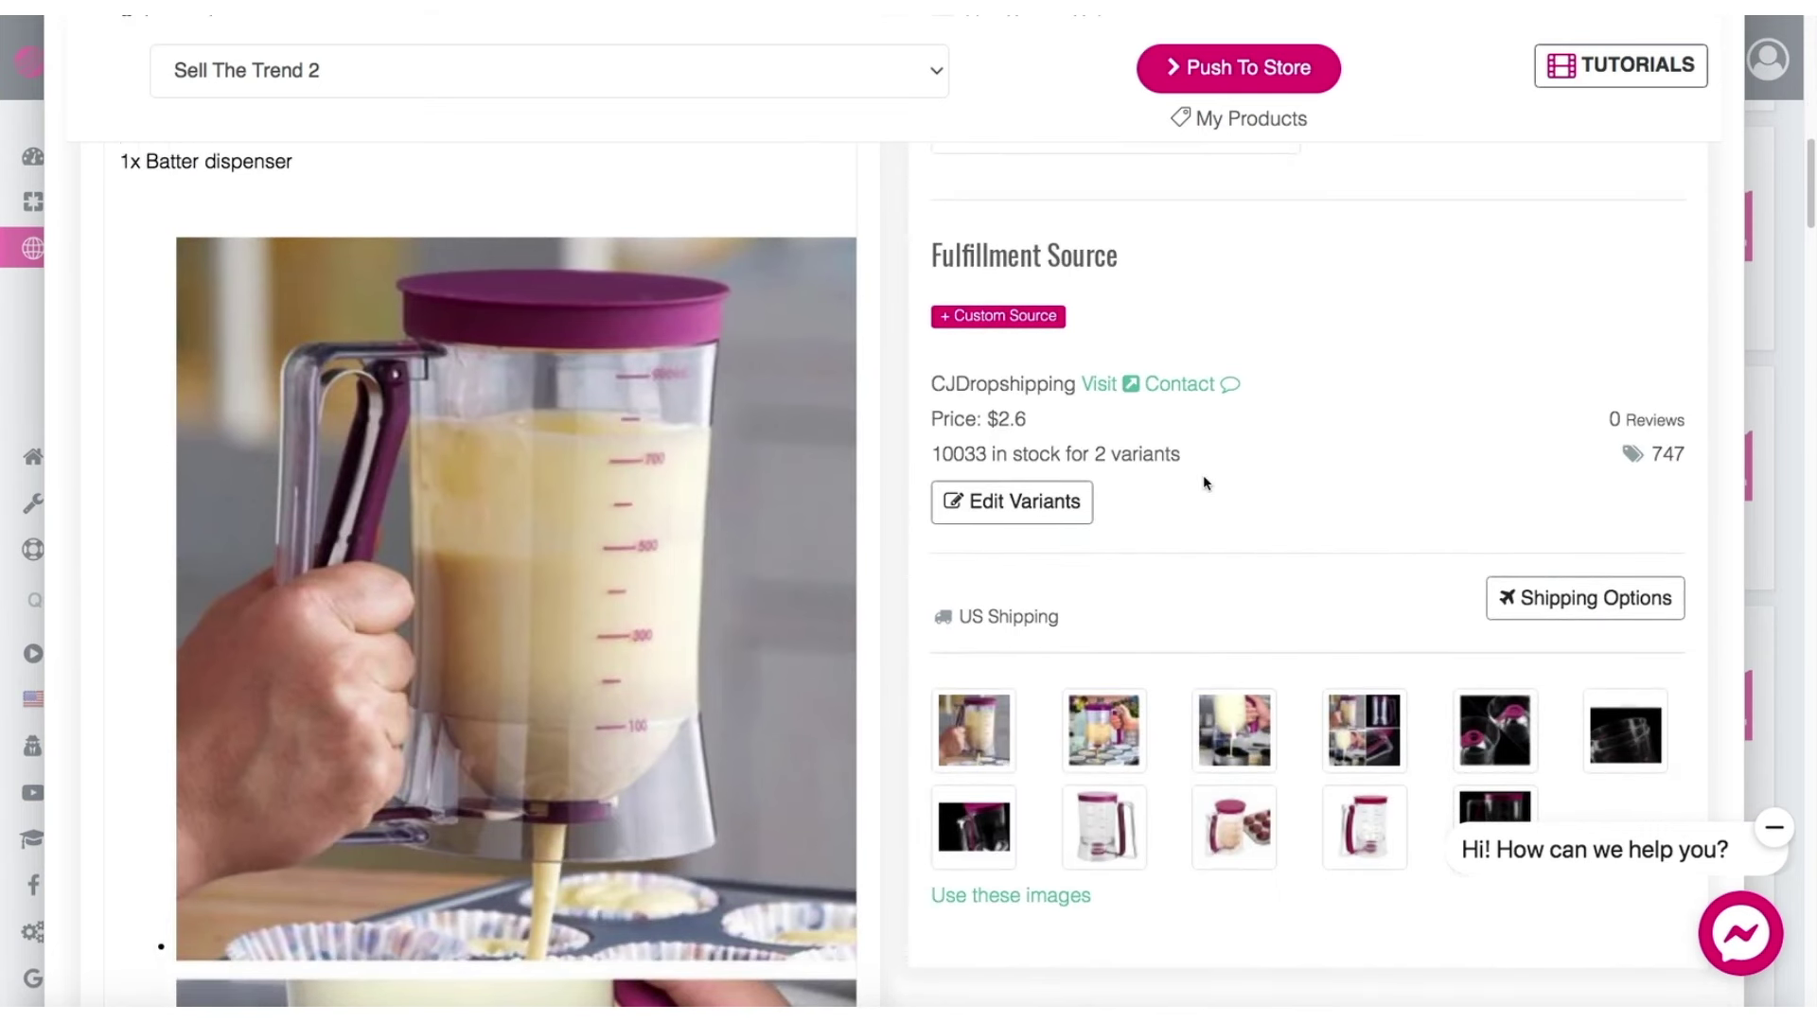
pyautogui.scroll(1, 1202, 475)
# - Point out the US Shipping label under the CJDropshipping fulfillment source
pyautogui.click(1576, 606)
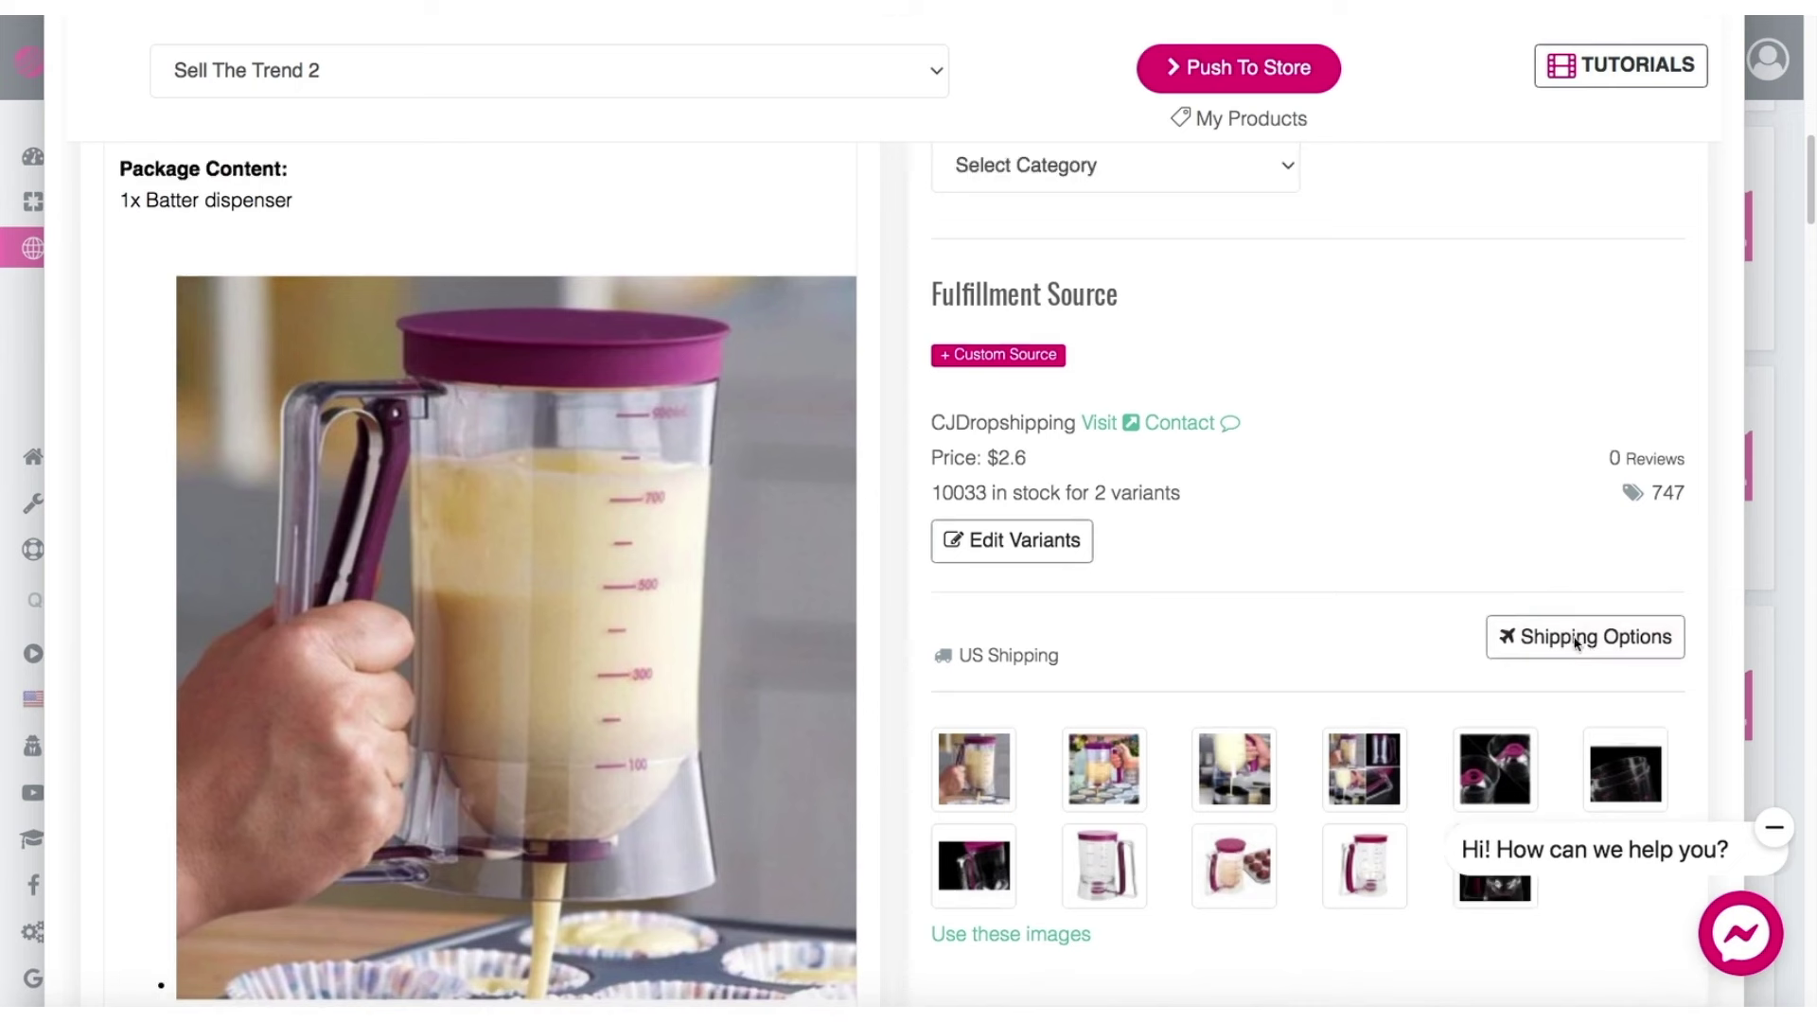
pyautogui.moveTo(962, 655); pyautogui.dragTo(1070, 657)
pyautogui.click(1174, 639)
# - Open Edit Variants for the batter dispenser's two purple variants
pyautogui.click(1038, 554)
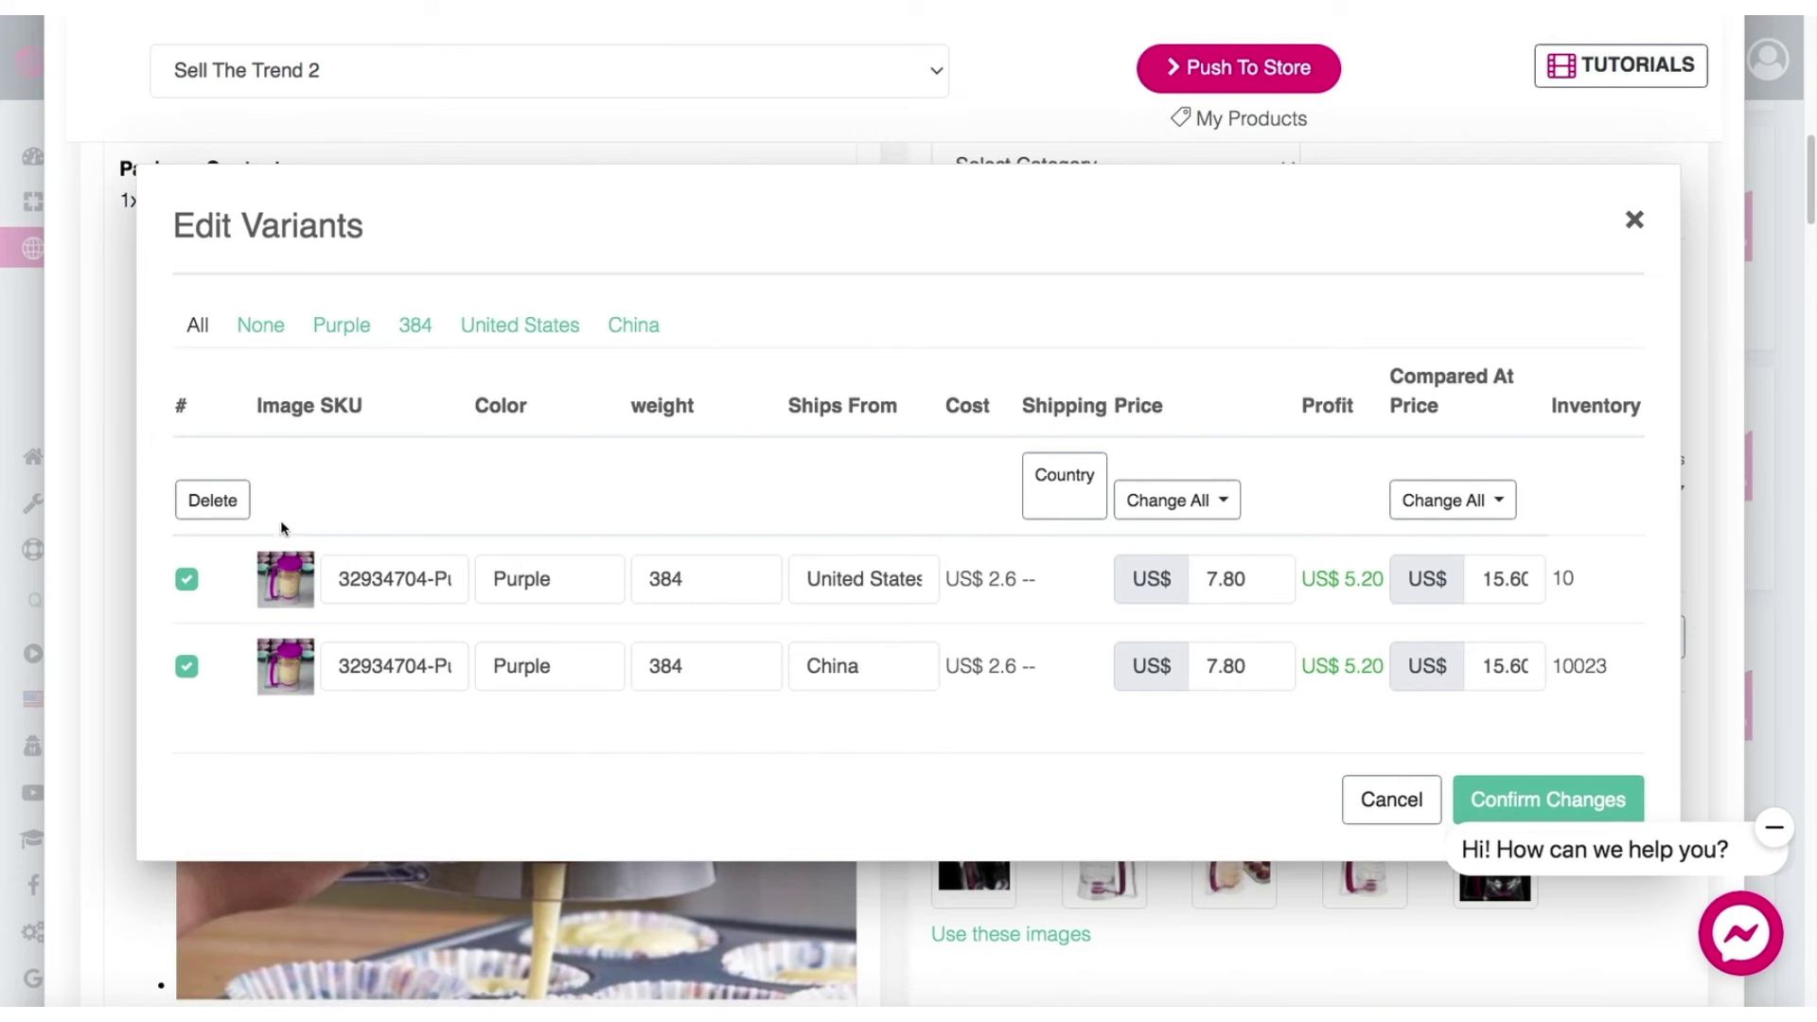
# - Show the variants' shipping methods and pick USPS+ at 9.31, 2-5 days
pyautogui.click(1065, 504)
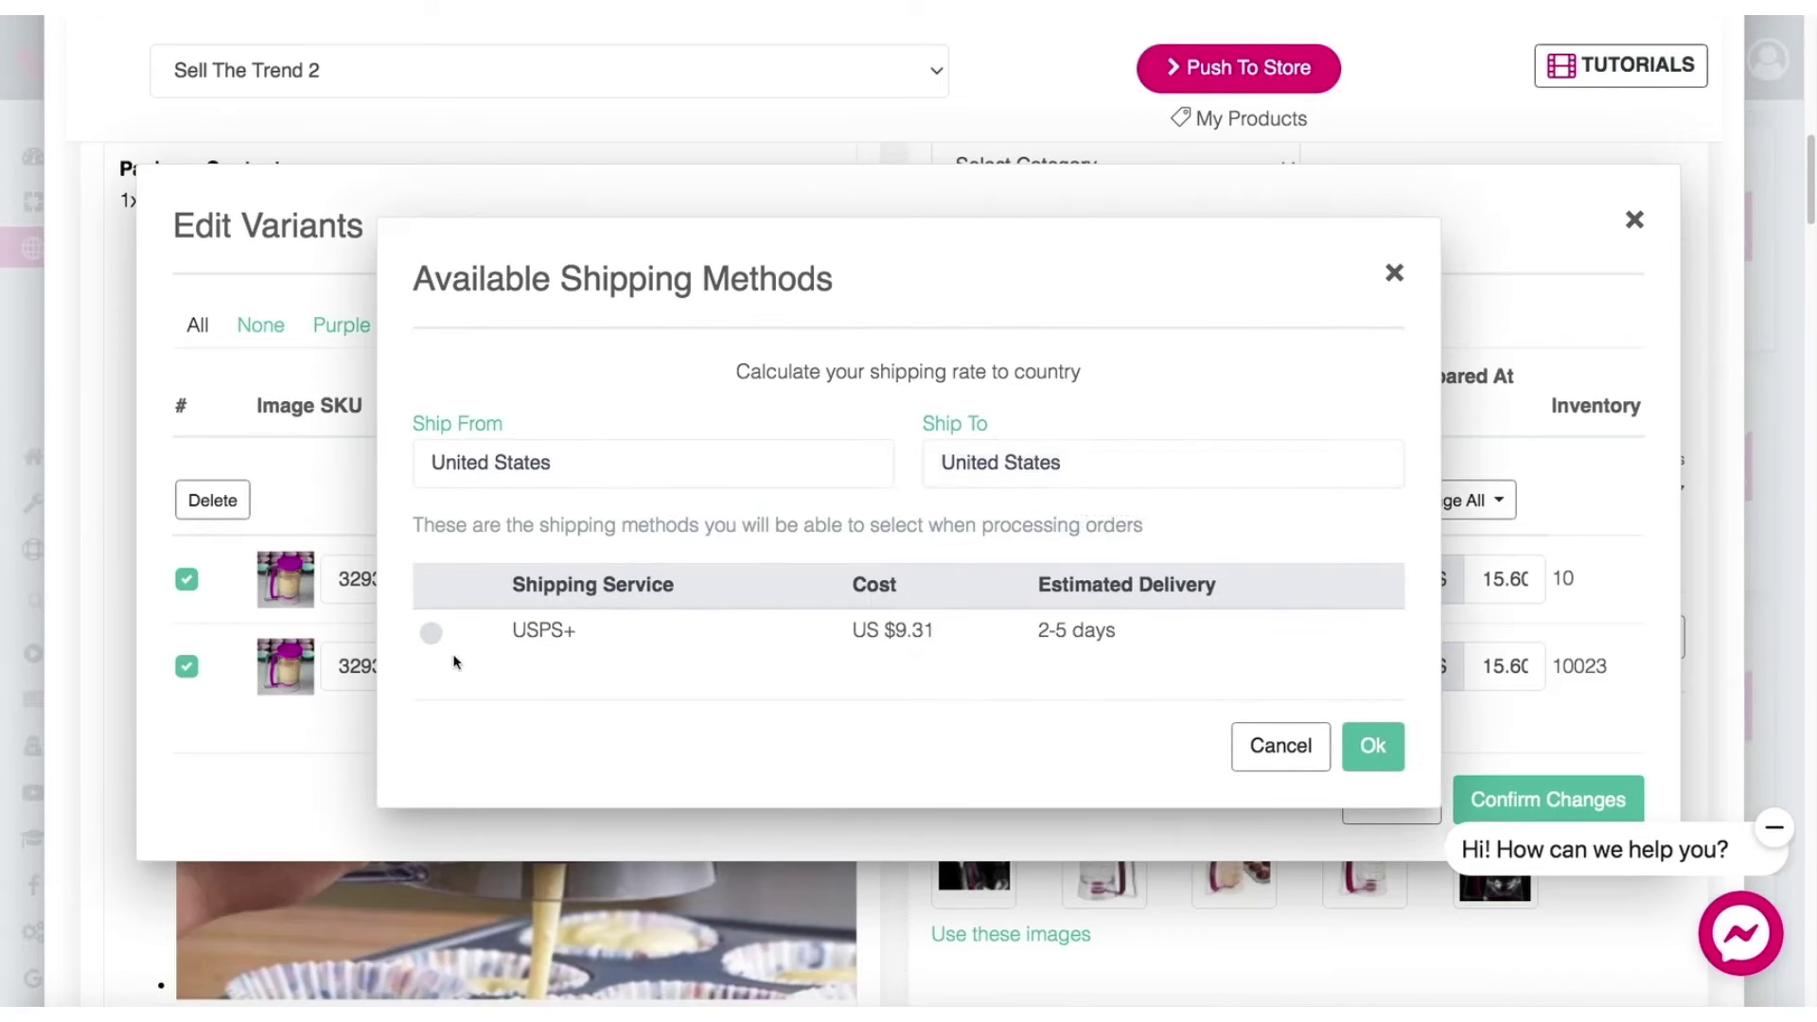
pyautogui.click(431, 634)
pyautogui.moveTo(1038, 633); pyautogui.dragTo(1178, 644)
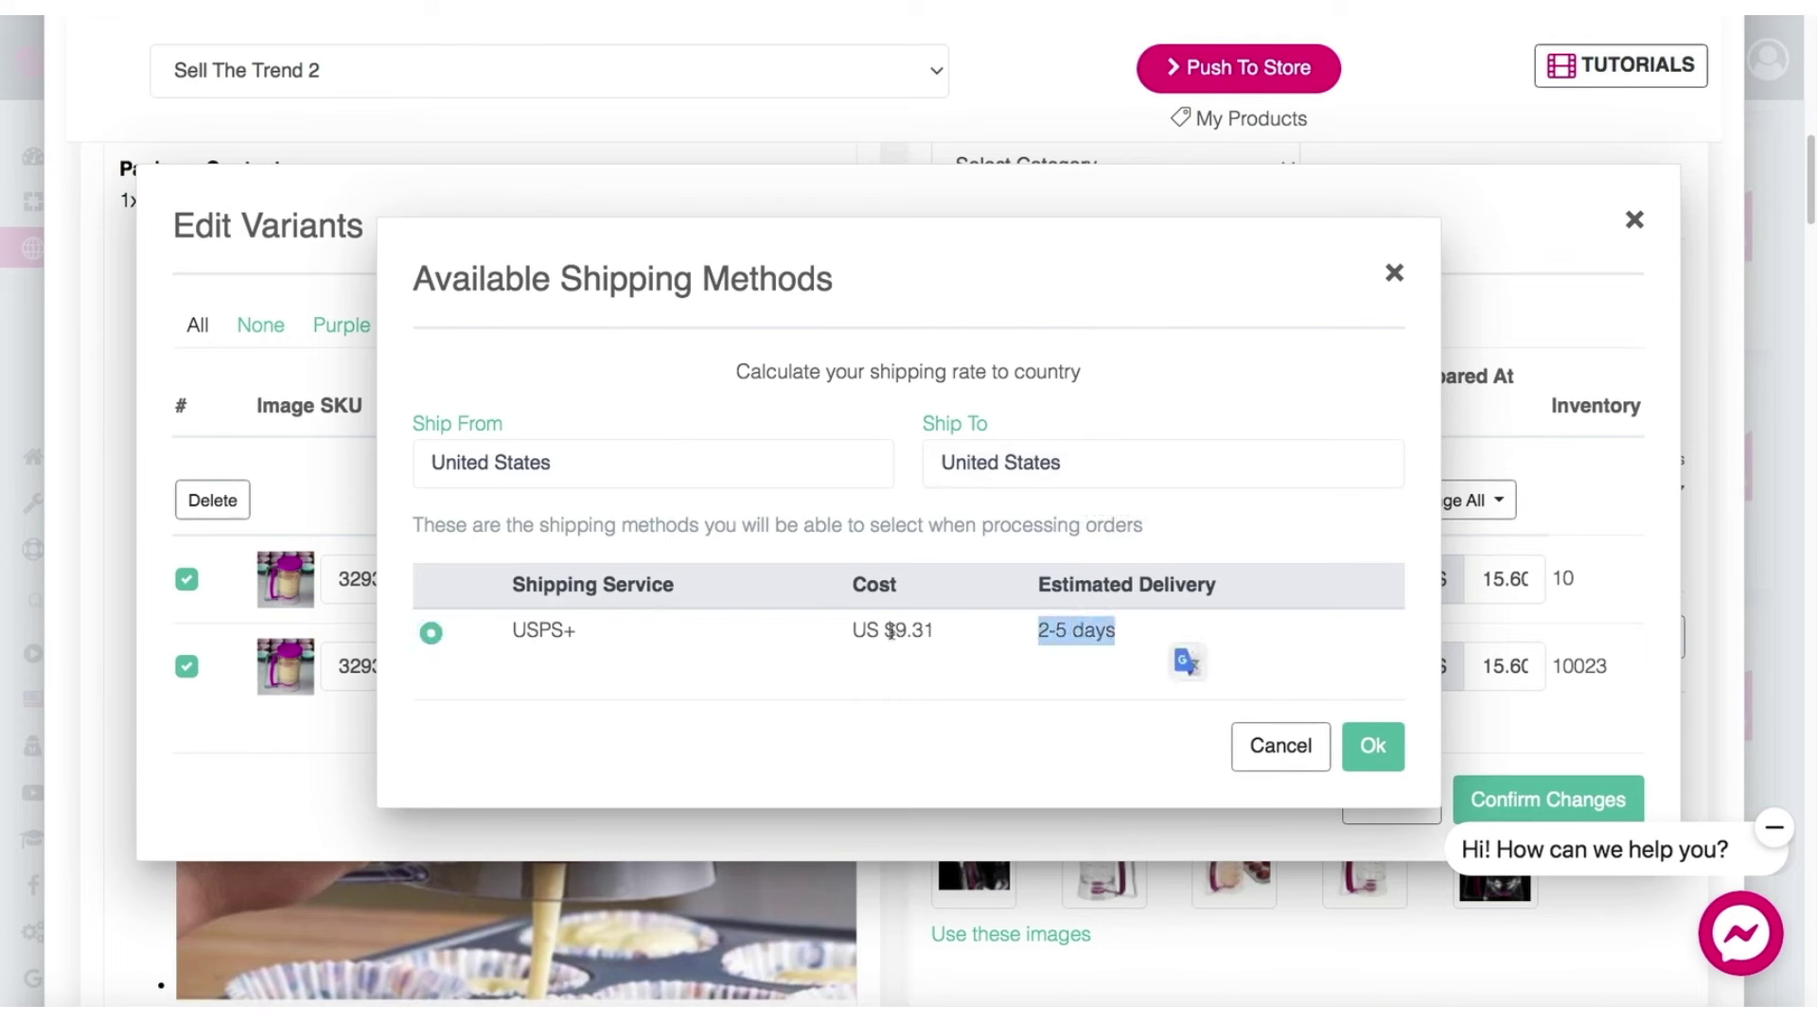
pyautogui.click(947, 634)
pyautogui.doubleClick(947, 633)
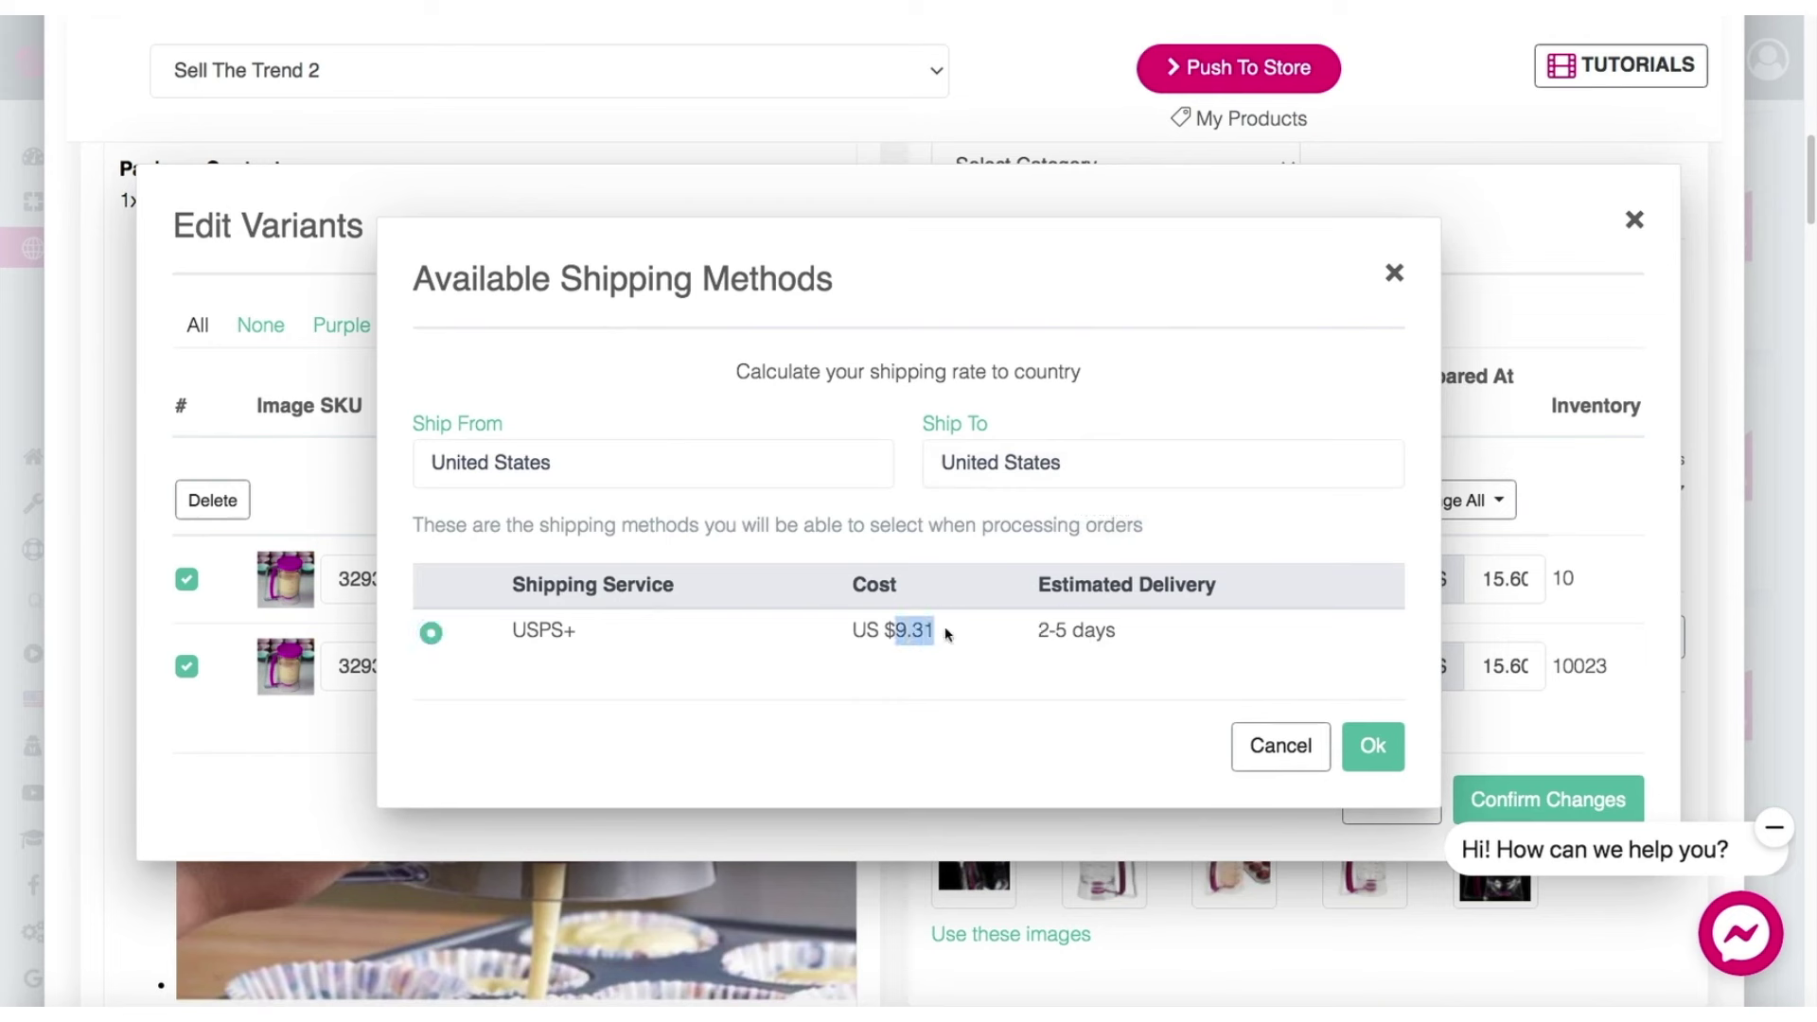
# - Compare rates from China, then set United States to United States and reselect USPS+
pyautogui.click(535, 462)
pyautogui.click(486, 585)
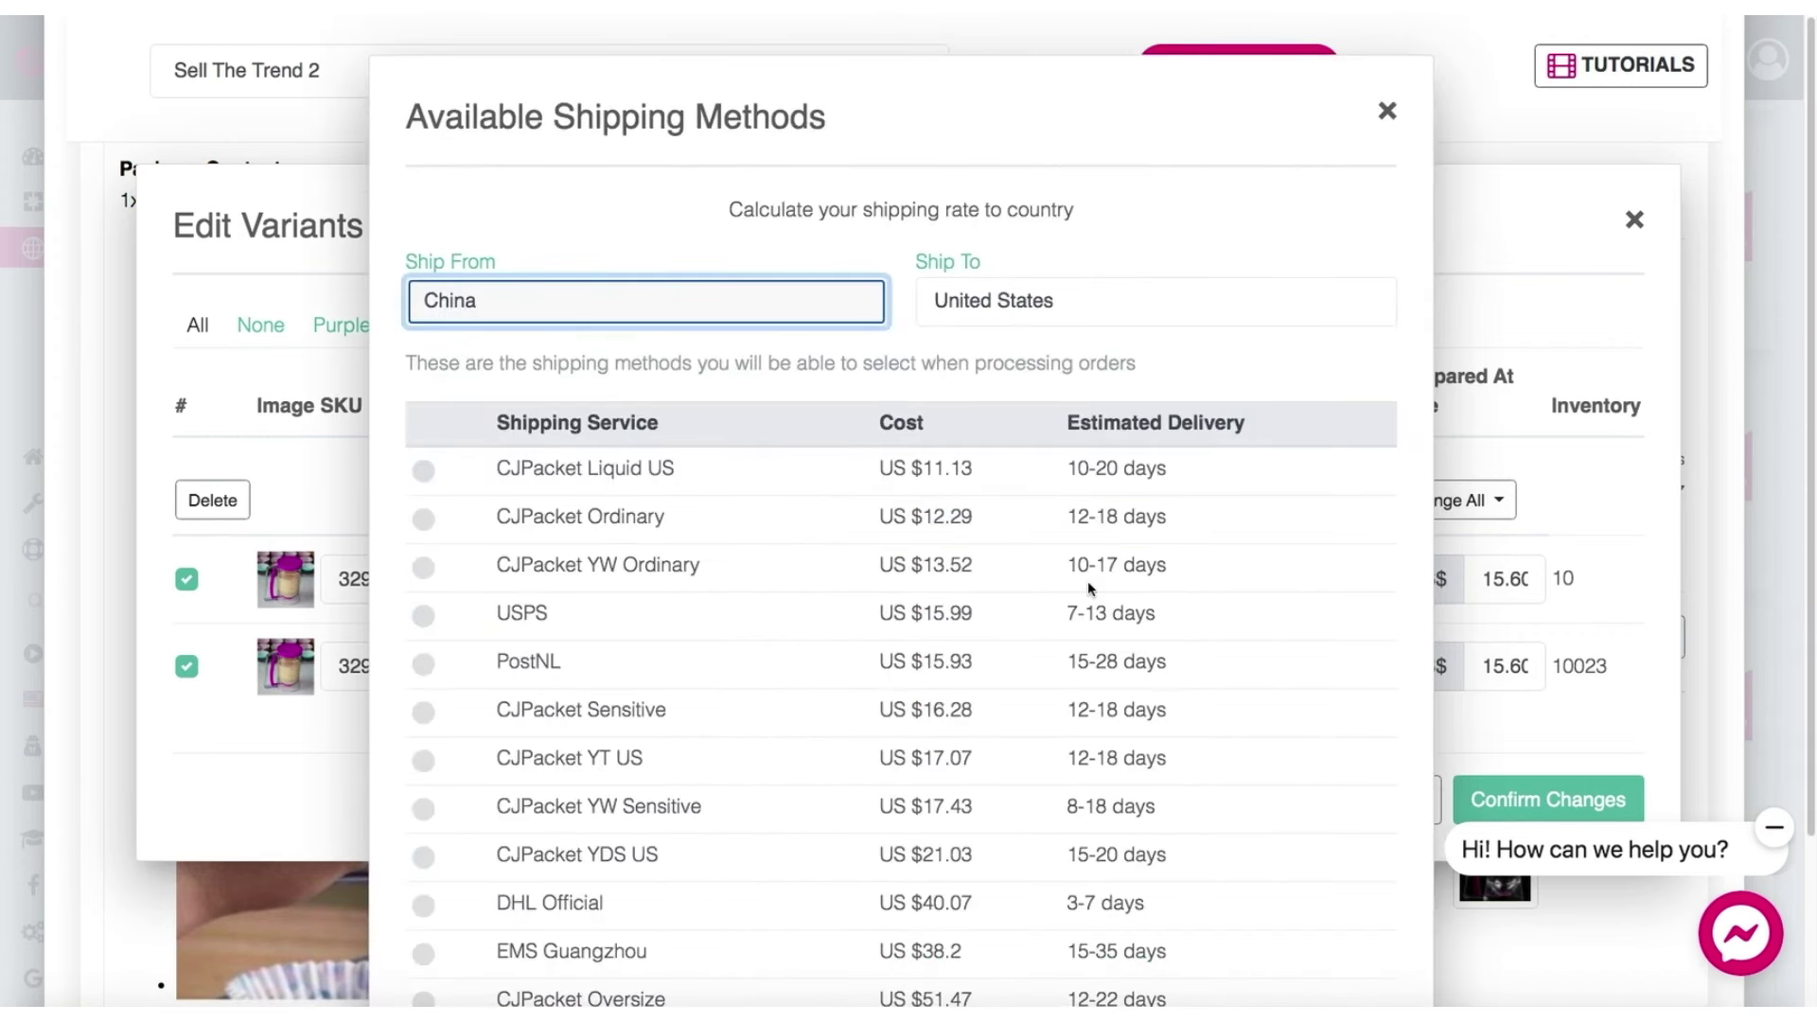
pyautogui.scroll(-3, 868, 566)
pyautogui.scroll(3, 868, 566)
pyautogui.click(1021, 305)
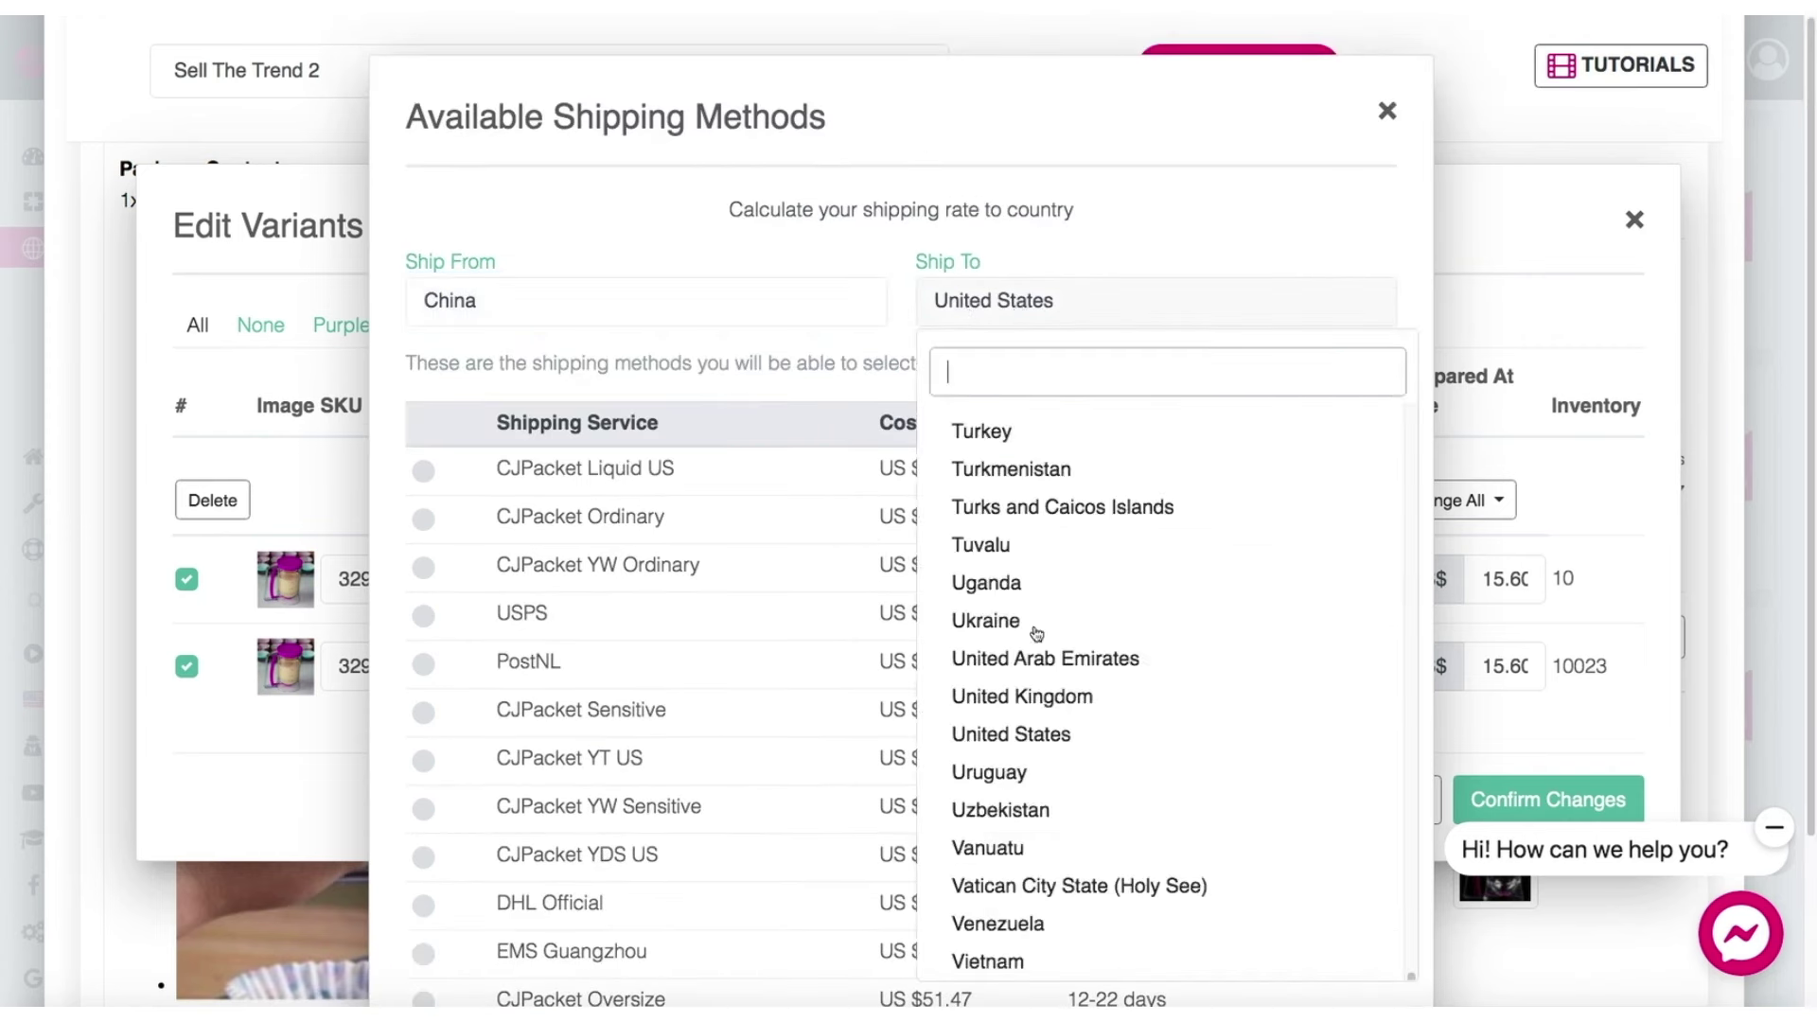
pyautogui.click(981, 159)
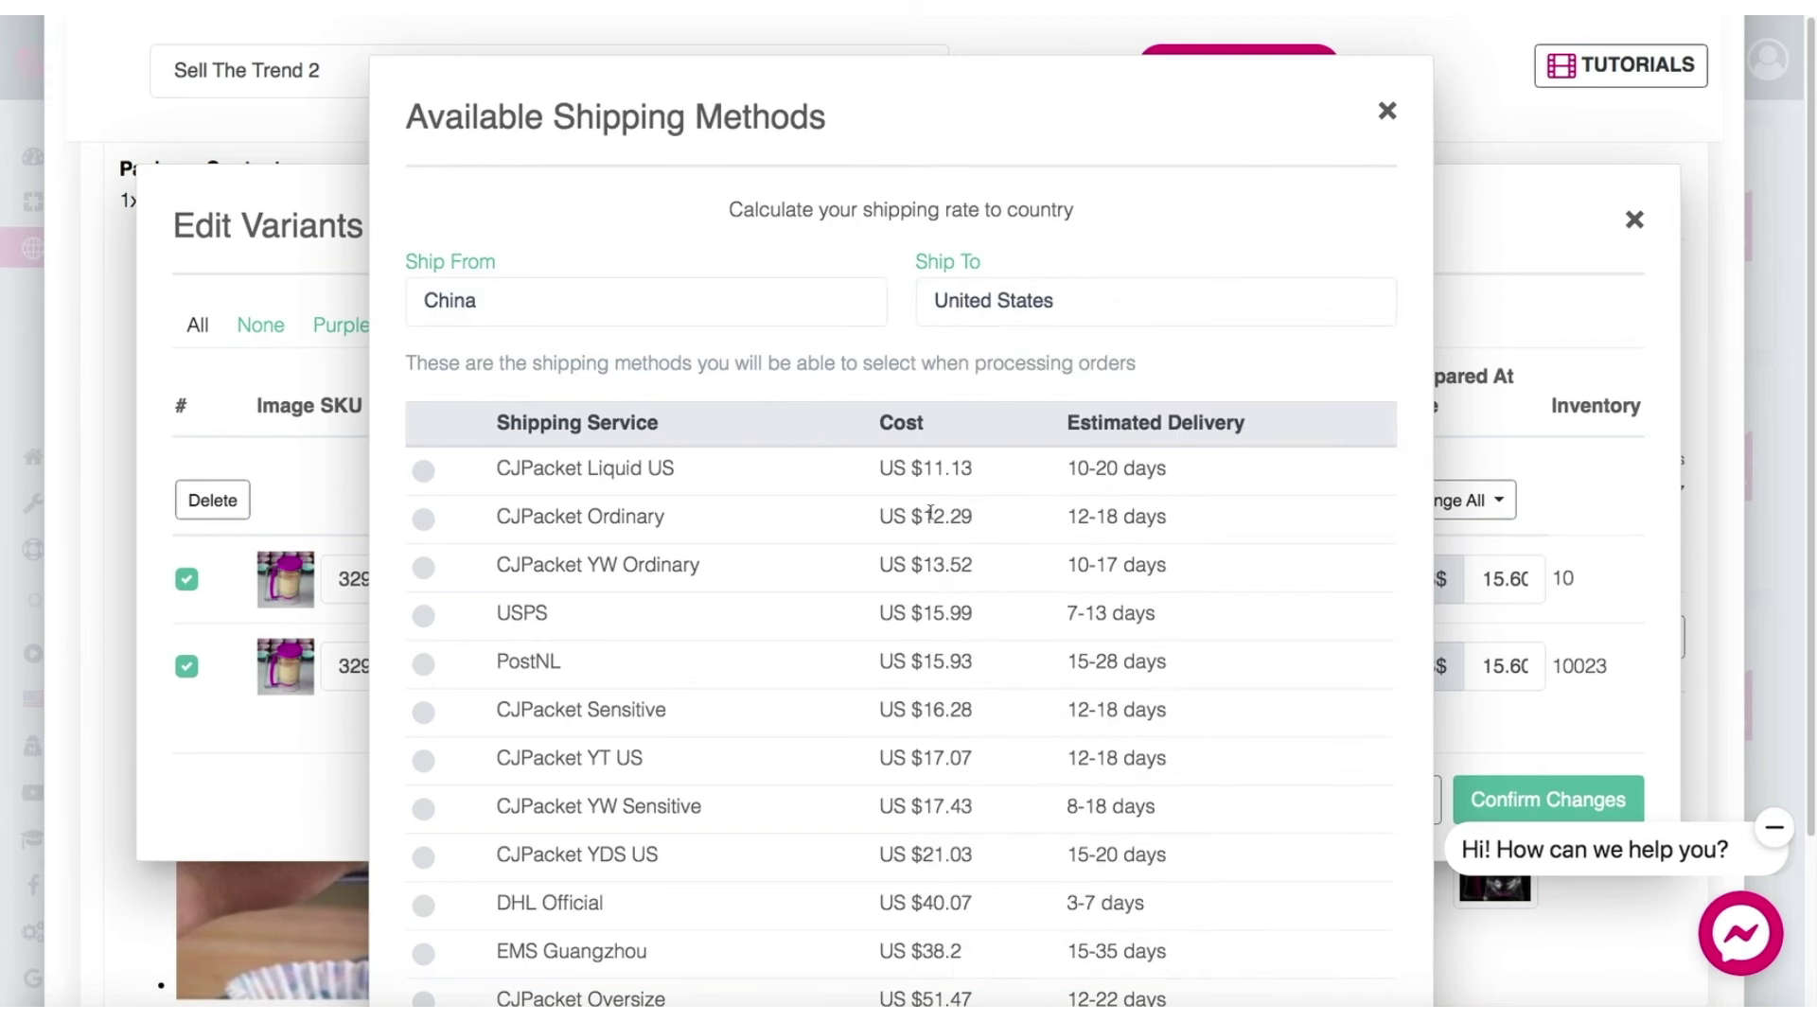
pyautogui.click(545, 305)
pyautogui.click(501, 462)
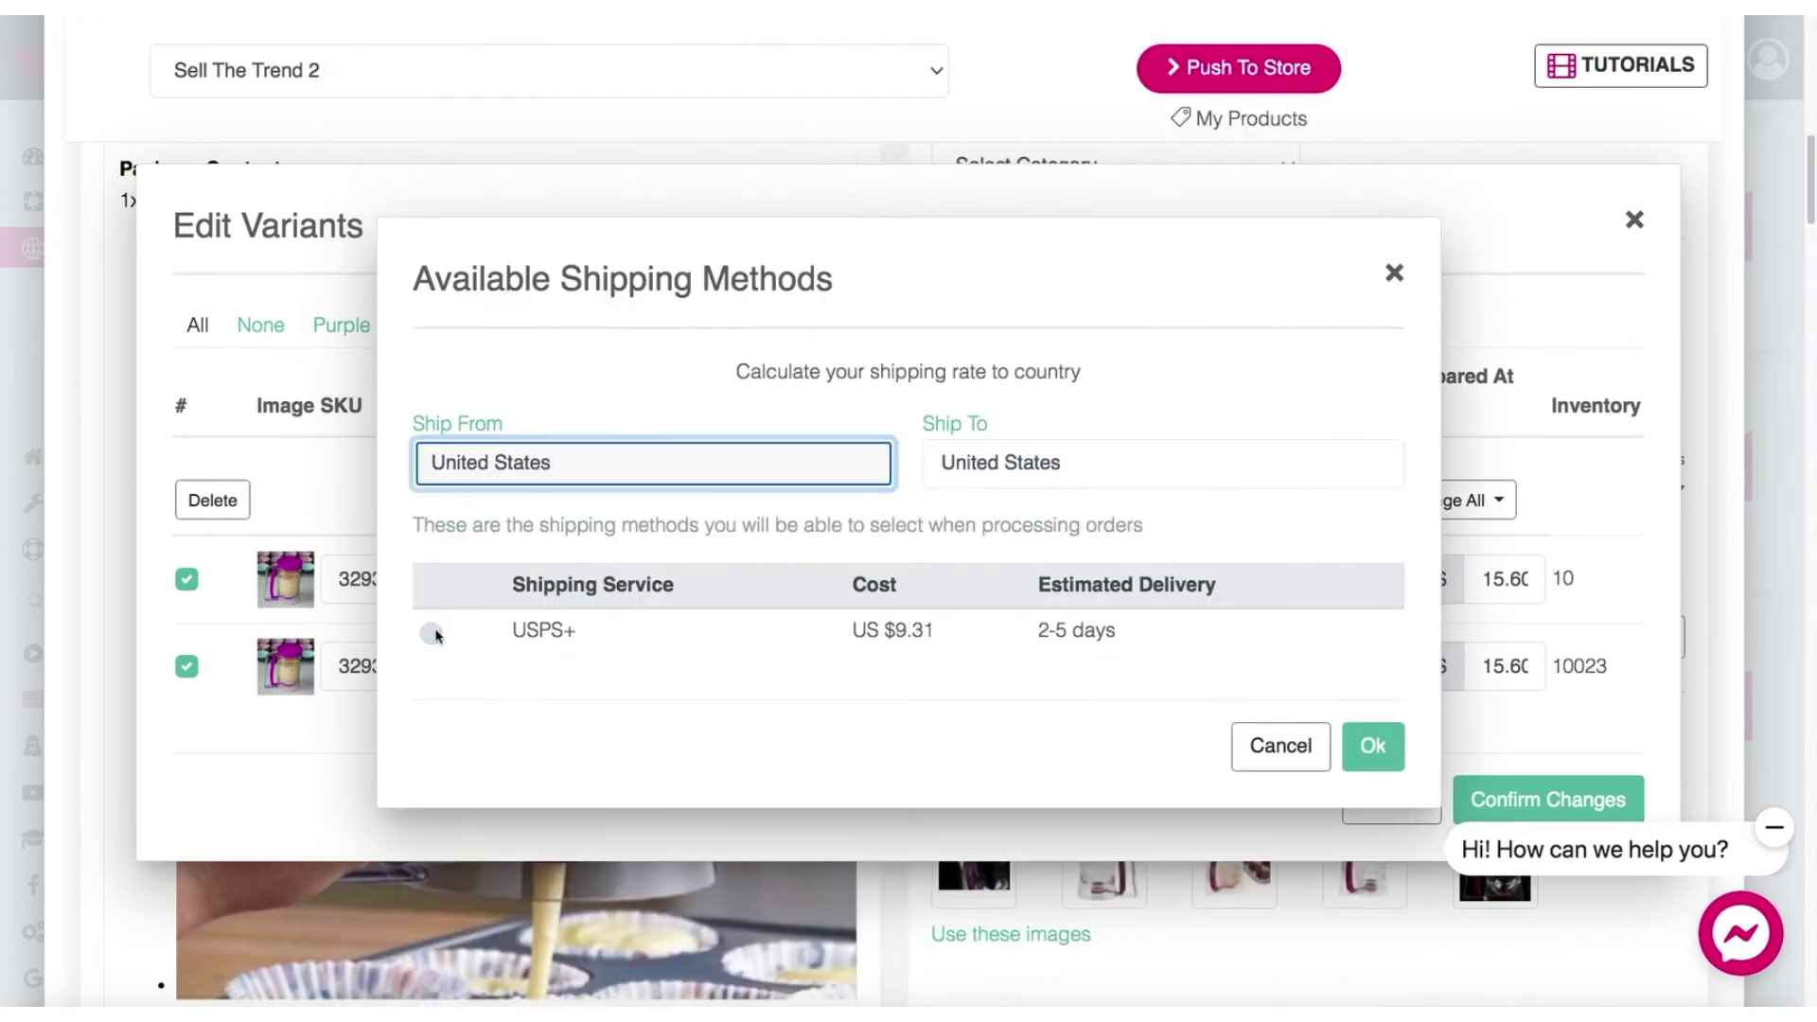
pyautogui.click(432, 632)
# - Apply USPS+ shipping and price both the United States and China variants at 24.99
pyautogui.click(1373, 745)
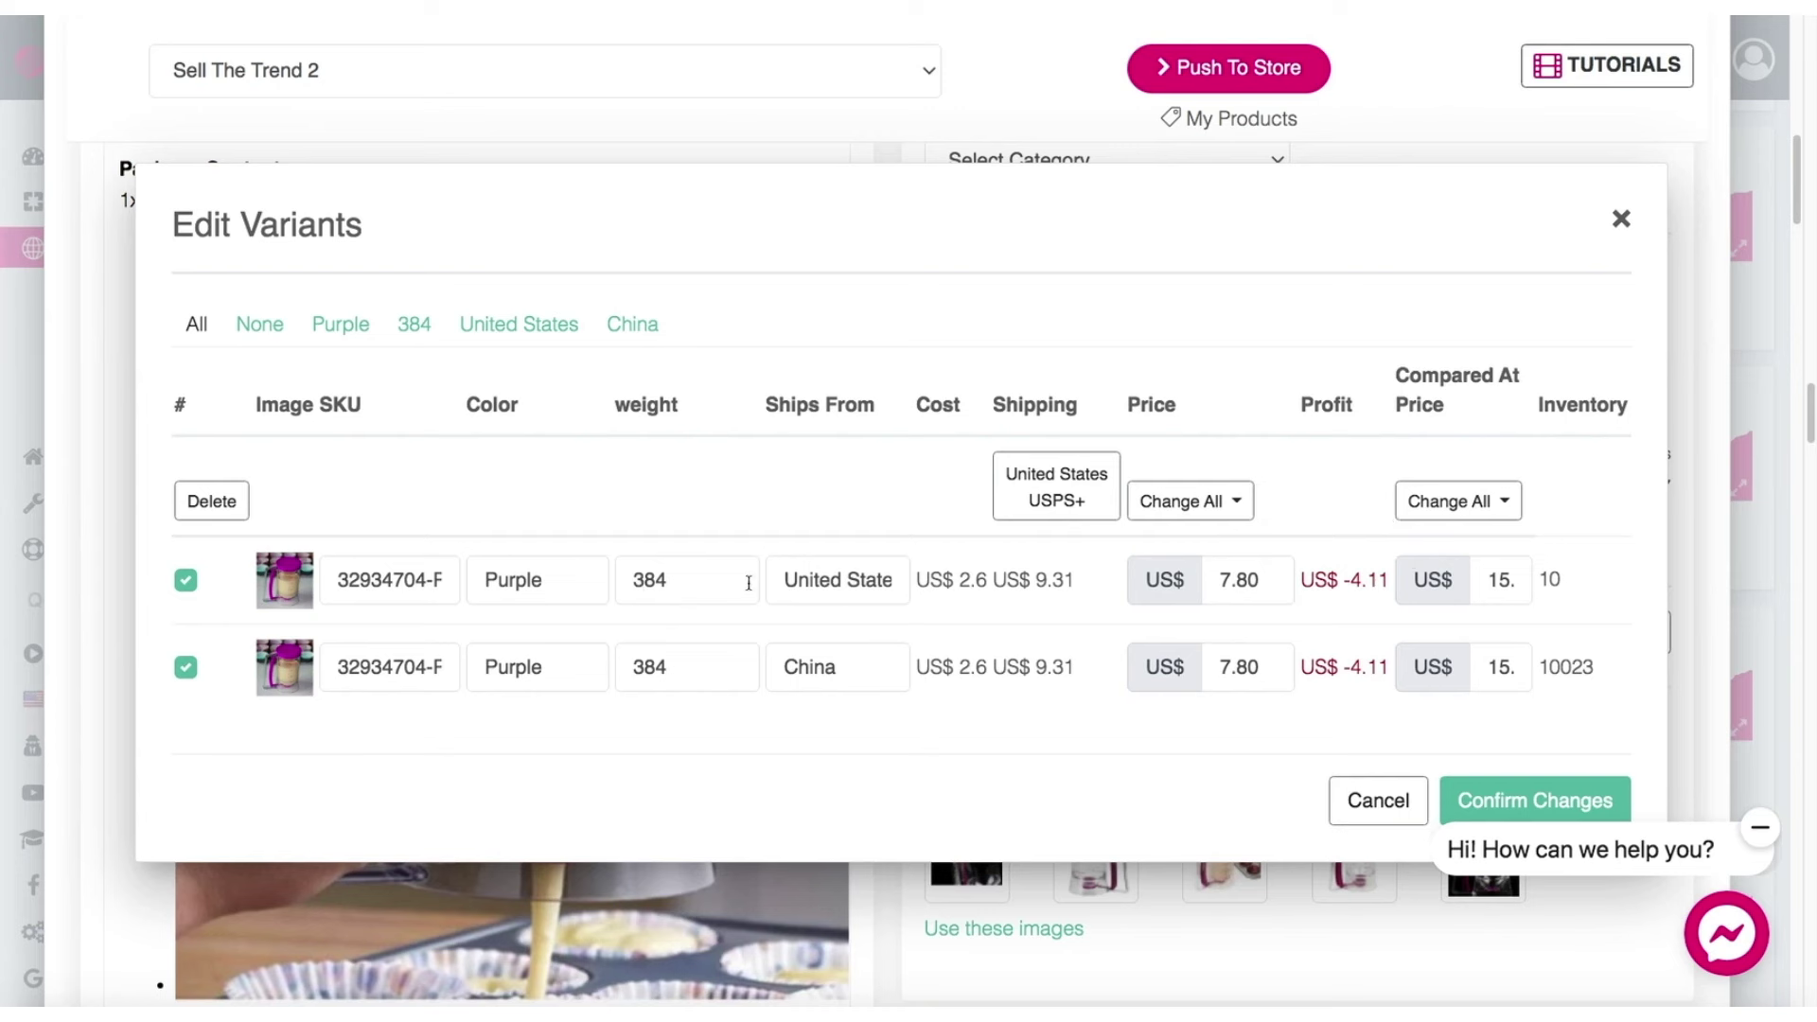
pyautogui.moveTo(960, 581); pyautogui.dragTo(1084, 587)
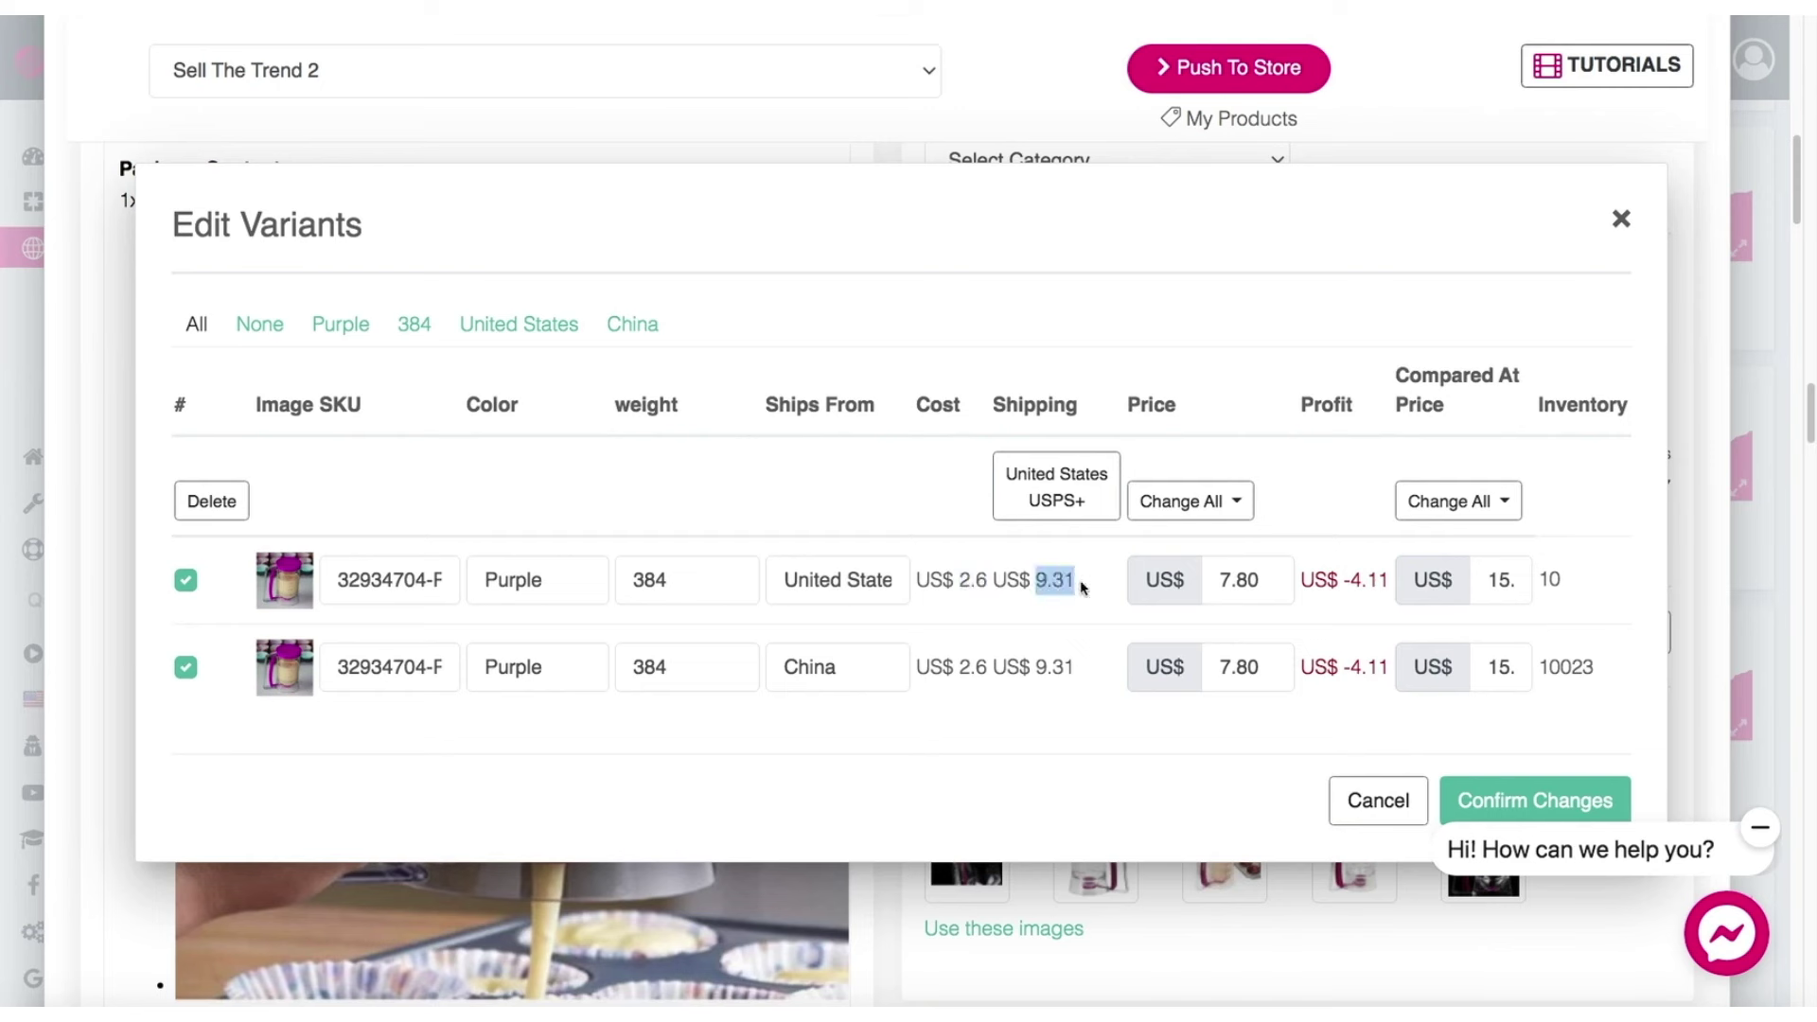
pyautogui.doubleClick(1235, 580)
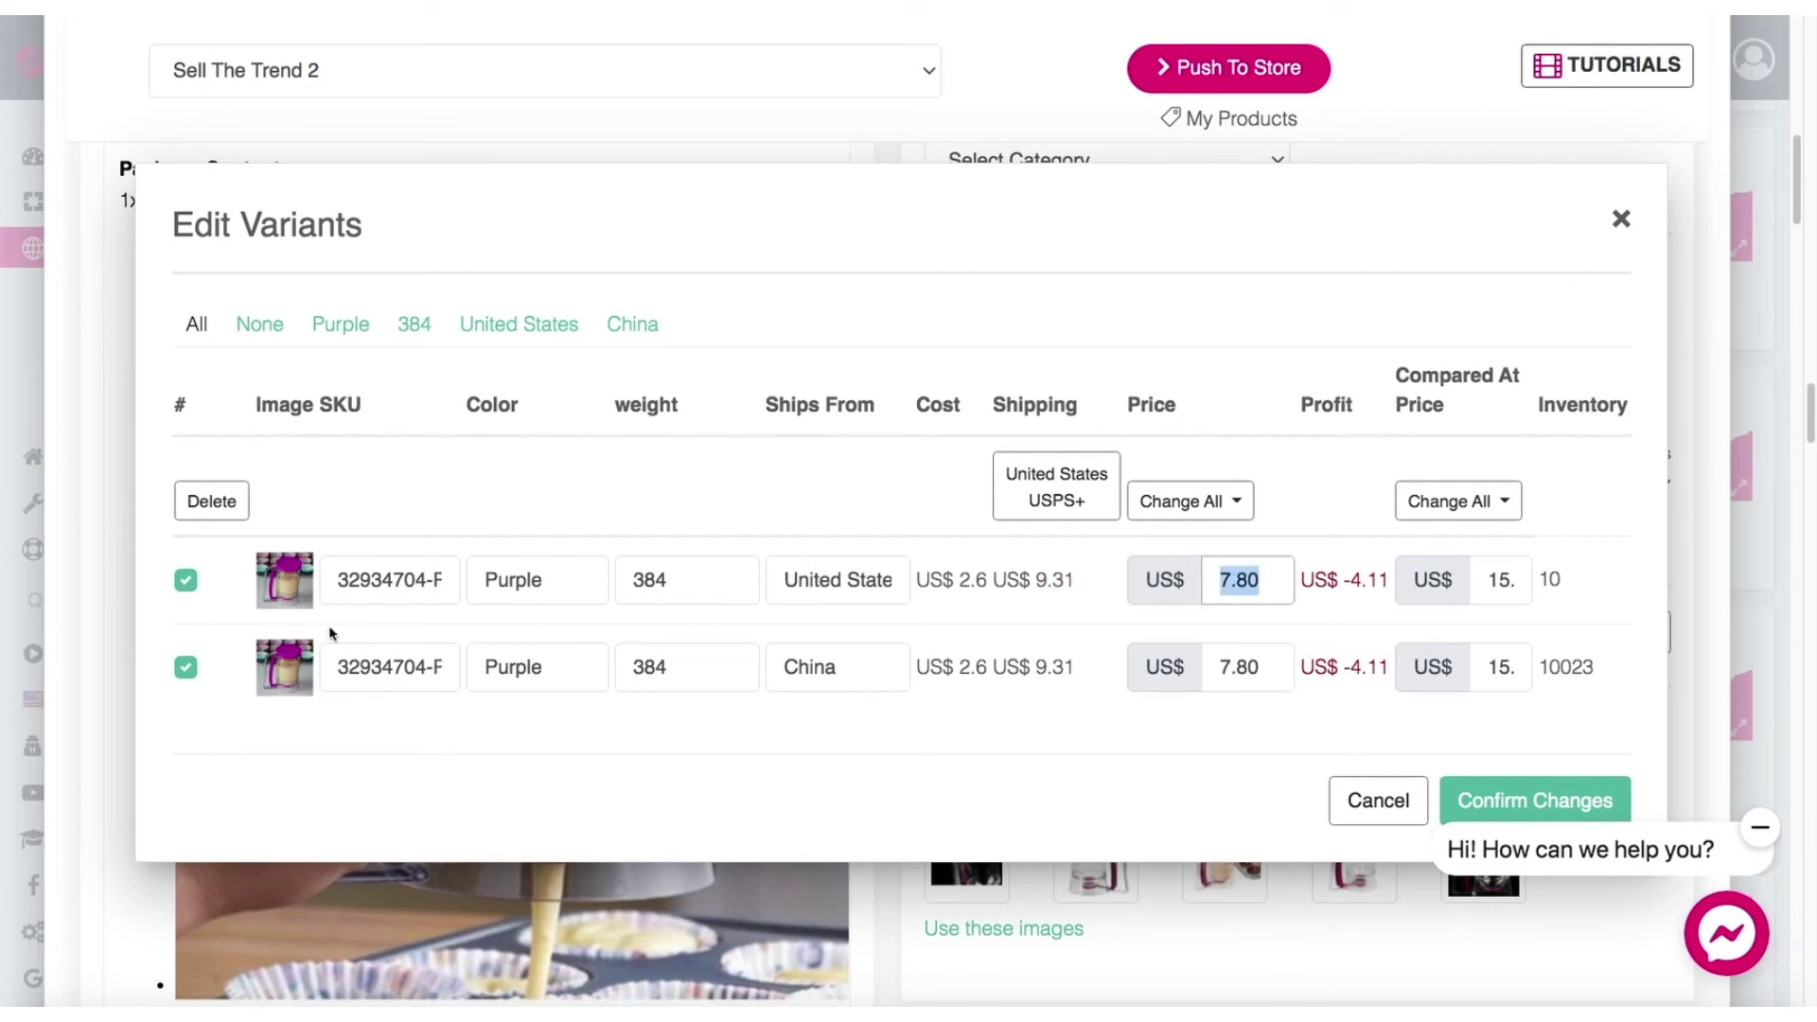
pyautogui.write('24.99')
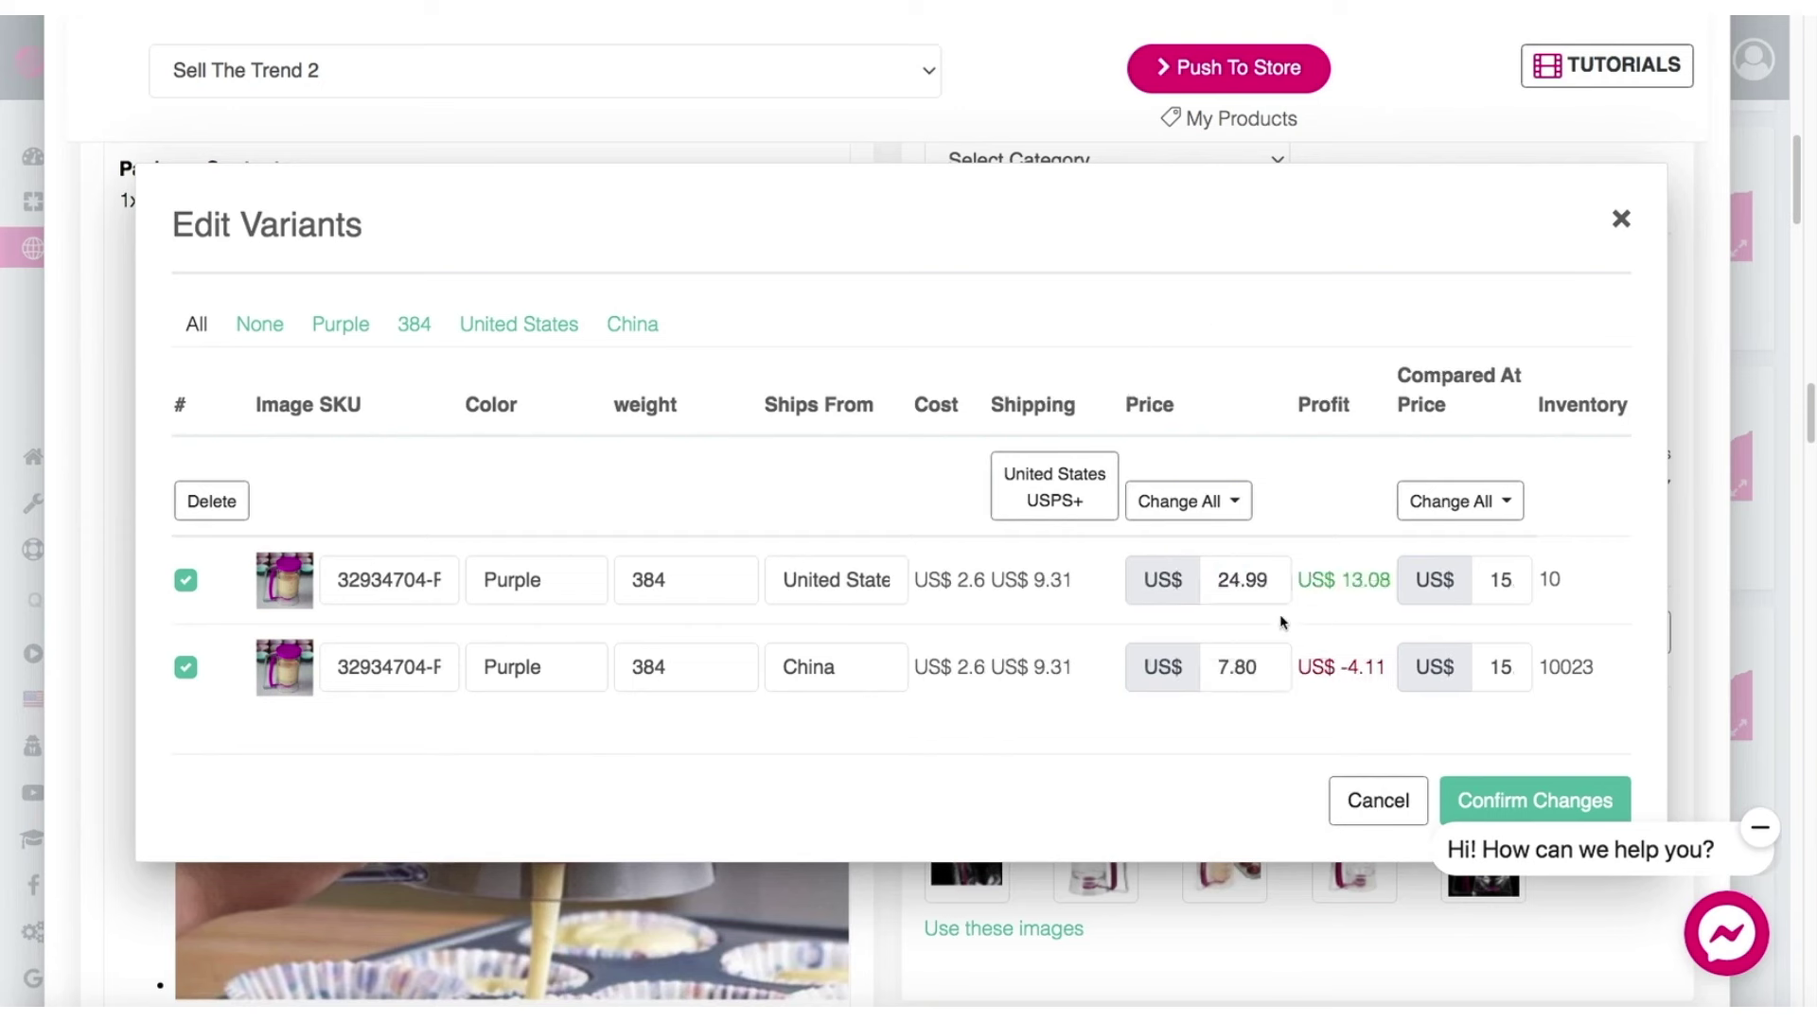
pyautogui.click(1172, 659)
pyautogui.hotkey('ctrl', 'a')
pyautogui.write('24.99')
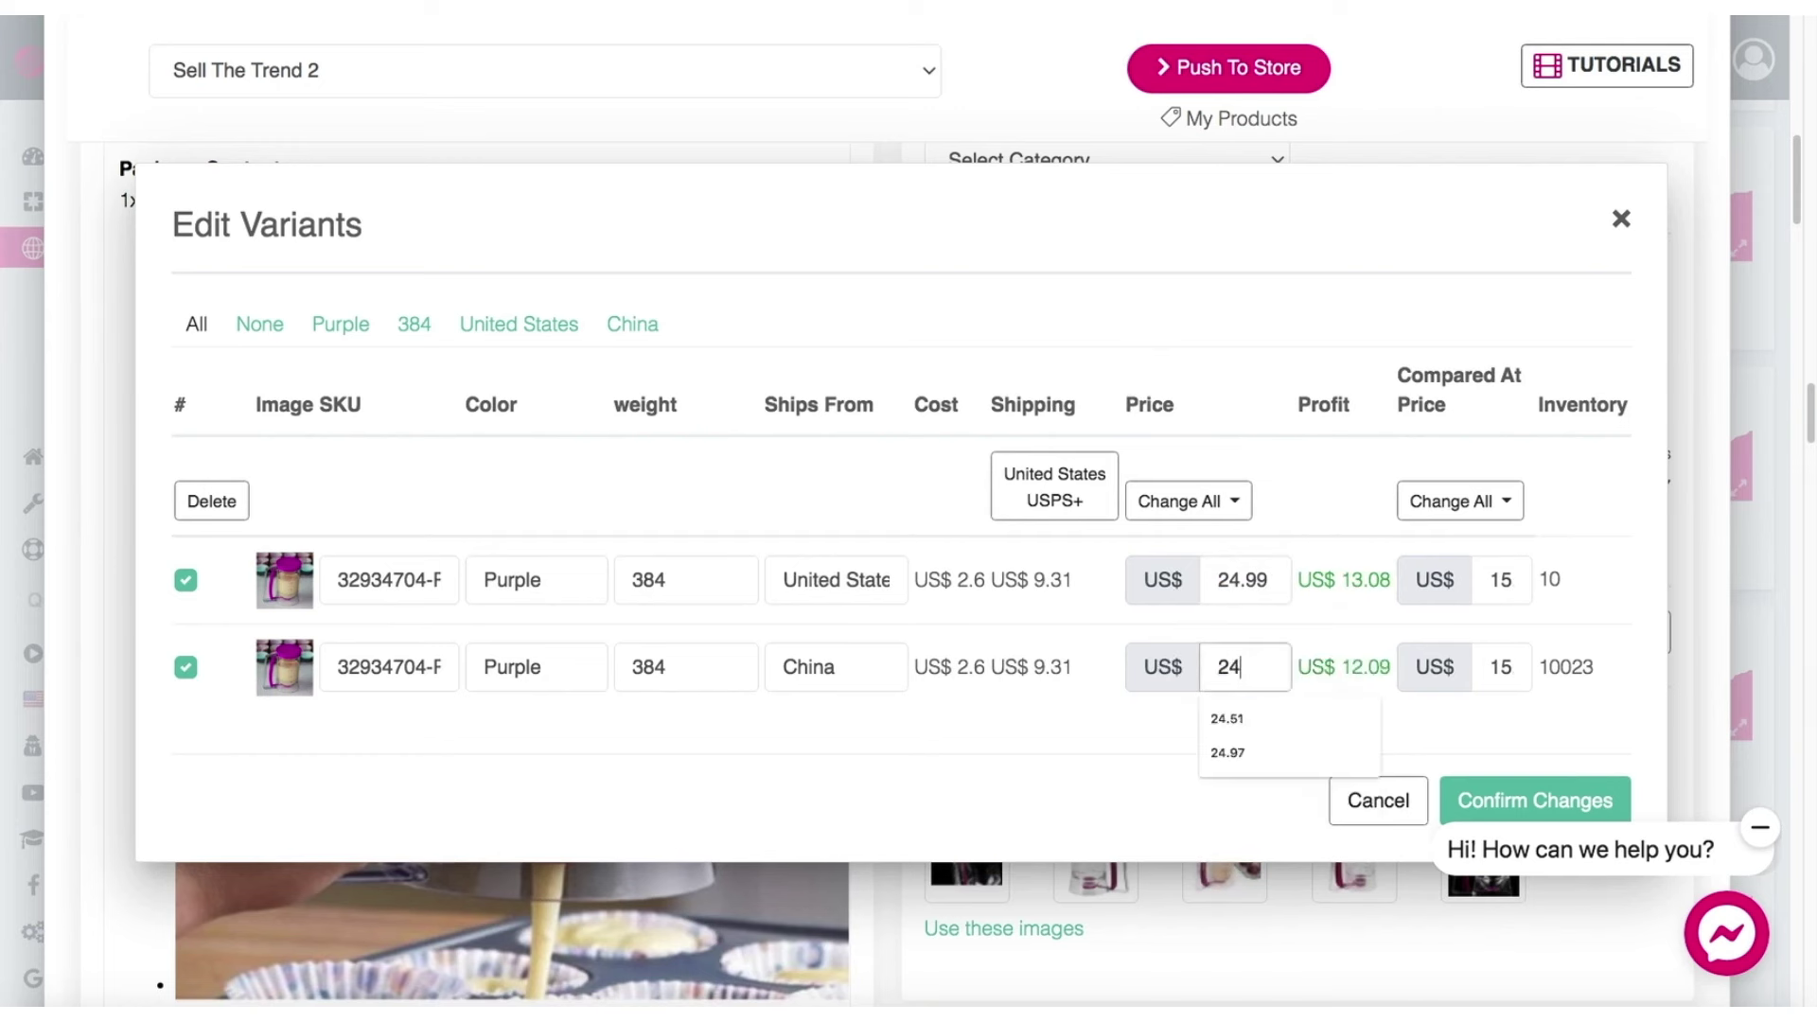
pyautogui.click(1351, 615)
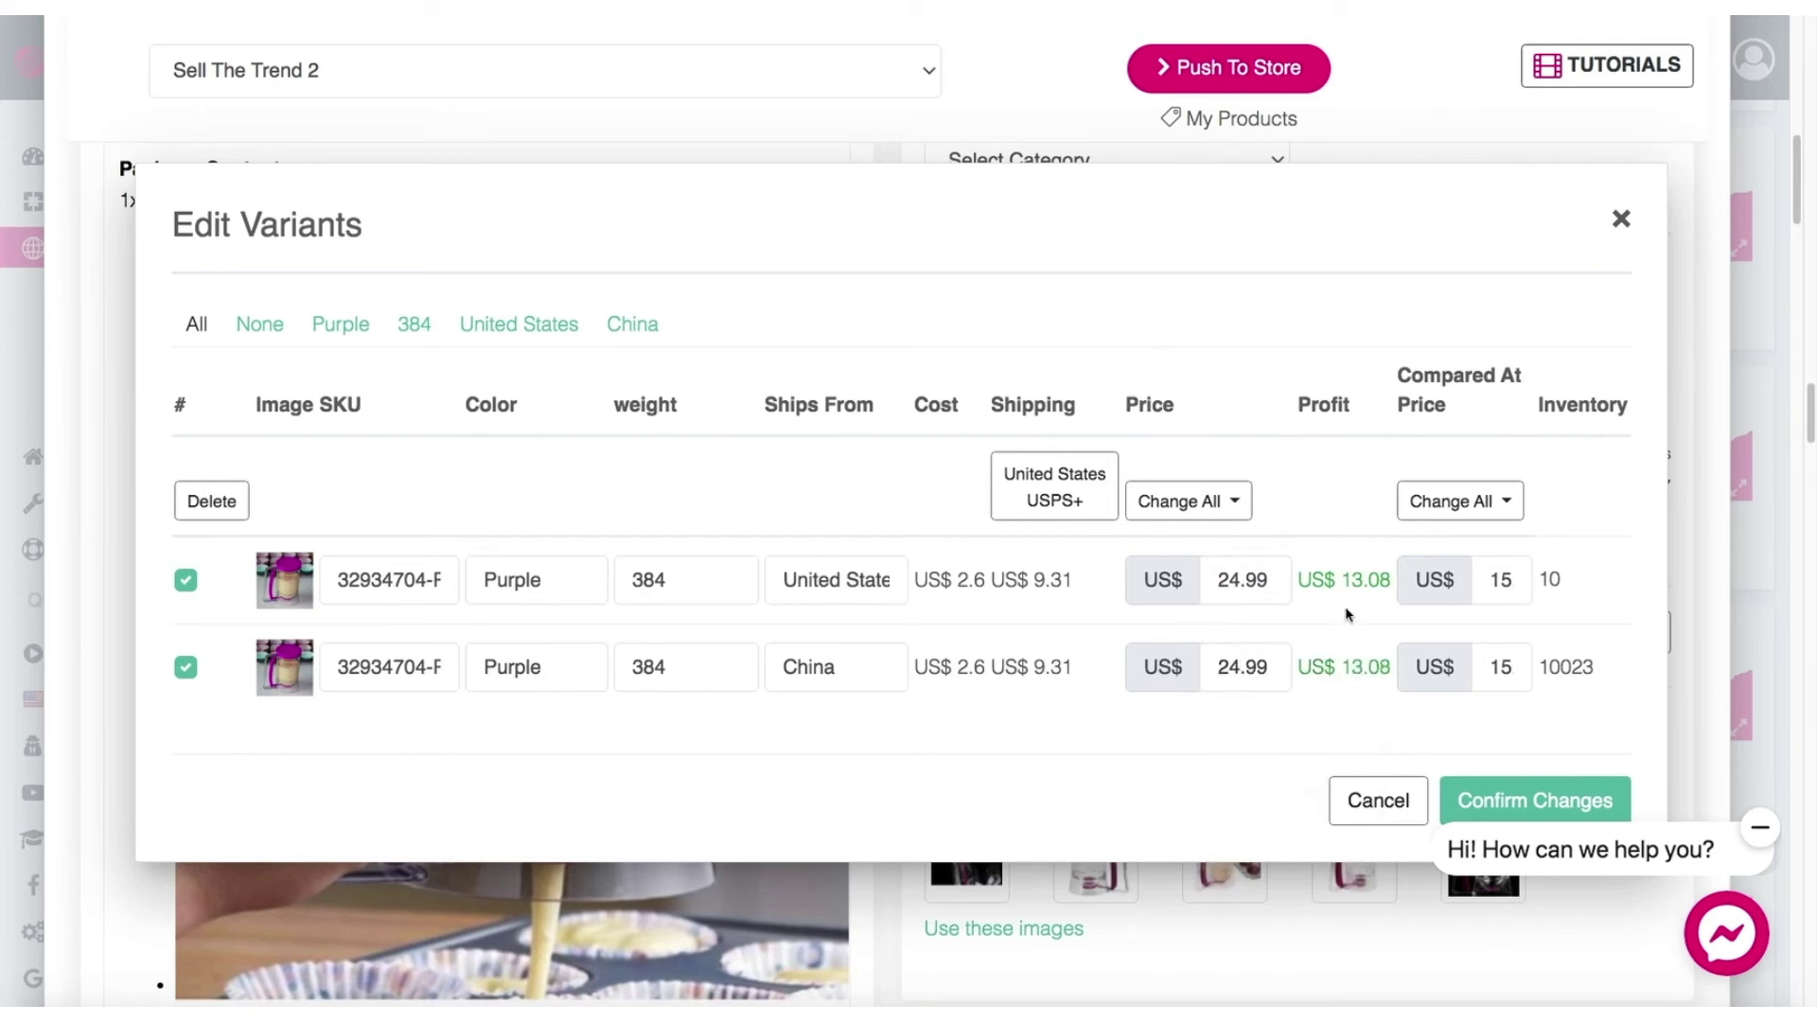
# - Check the first variant's resulting 13.08 profit and 9.31 shipping cost
pyautogui.moveTo(1352, 584); pyautogui.dragTo(1388, 581)
pyautogui.click(1203, 330)
pyautogui.moveTo(1360, 579)
pyautogui.mouseDown()
pyautogui.moveTo(1395, 579)
pyautogui.moveTo(1354, 584)
pyautogui.mouseUp()
pyautogui.moveTo(1032, 580); pyautogui.dragTo(1076, 581)
pyautogui.click(1105, 338)
# - Try a 29.99 price on both variants, raising the profit to 18.08
pyautogui.click(1220, 581)
pyautogui.moveTo(1220, 580); pyautogui.dragTo(1214, 585)
pyautogui.write('29')
pyautogui.click(1351, 582)
pyautogui.doubleClick(1353, 580)
pyautogui.click(1218, 668)
pyautogui.hotkey('shift', 'End')
pyautogui.write('29.99')
# - Set both variant prices back to 24.99 and recheck the 9.31 shipping cost
pyautogui.click(1210, 572)
pyautogui.hotkey('shift', 'Home')
pyautogui.write('24.99')
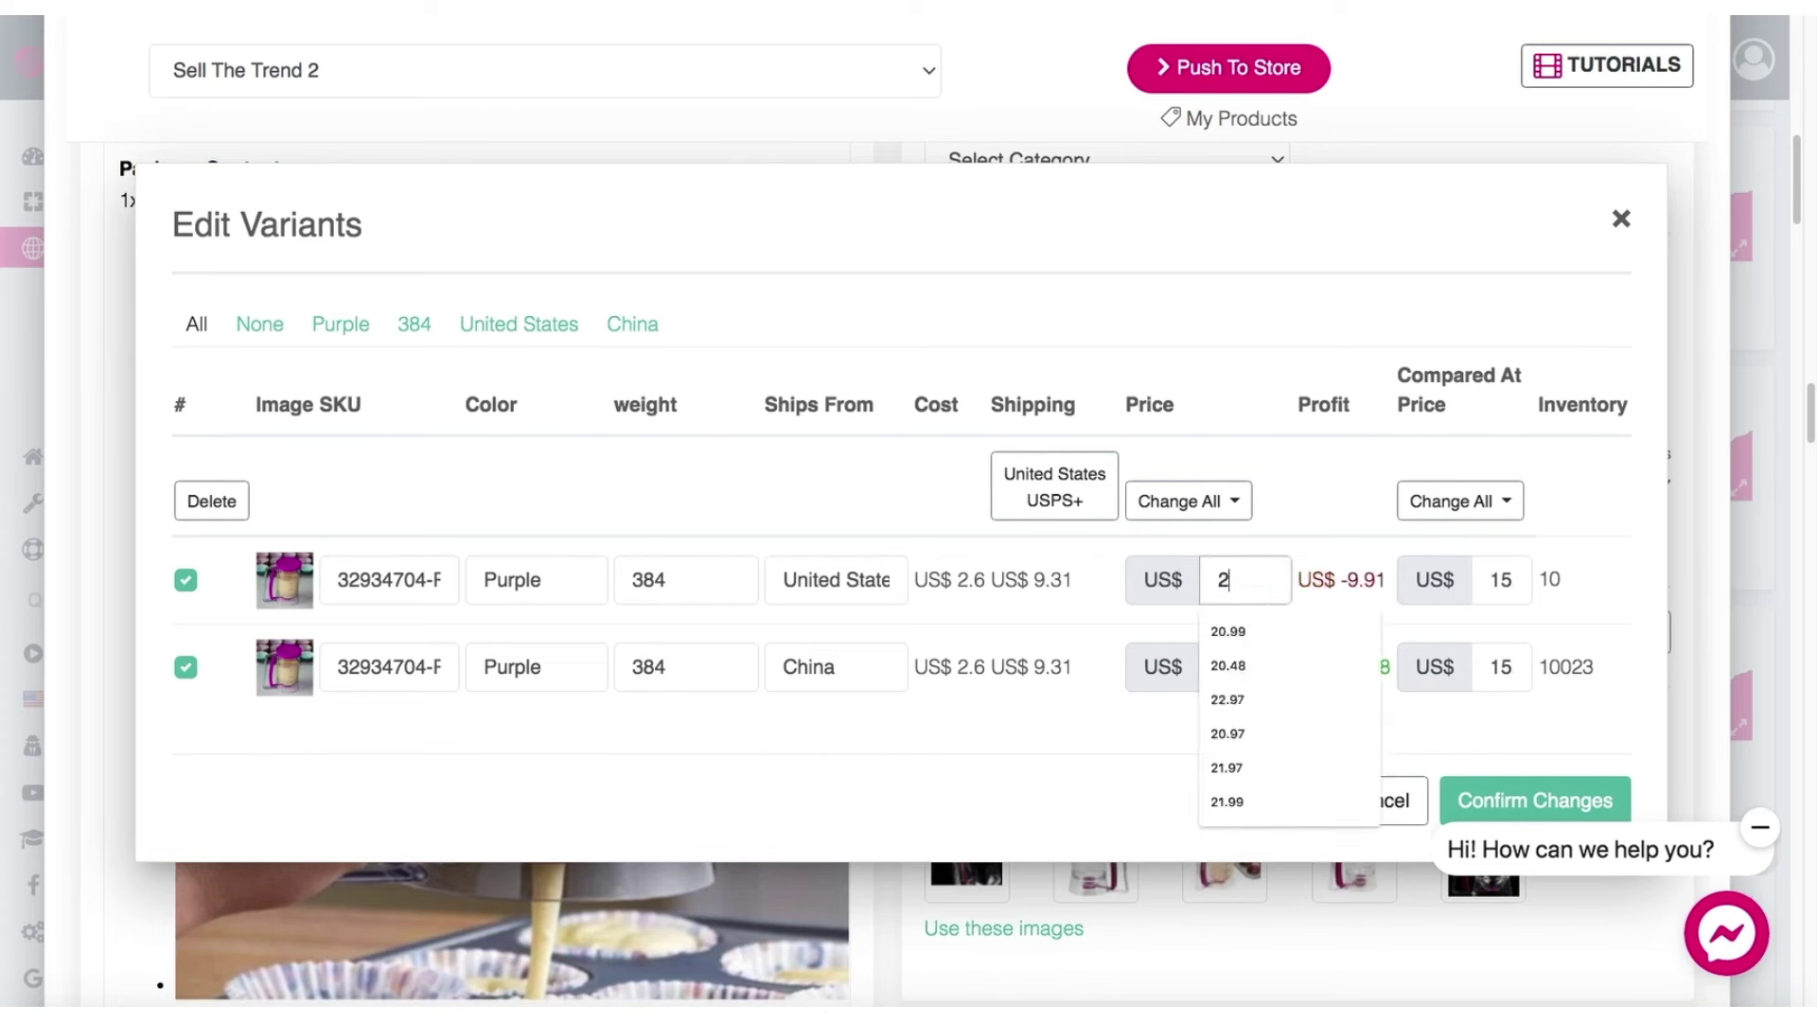
pyautogui.click(1210, 667)
pyautogui.hotkey('shift', 'End')
pyautogui.write('24.99')
pyautogui.click(1254, 616)
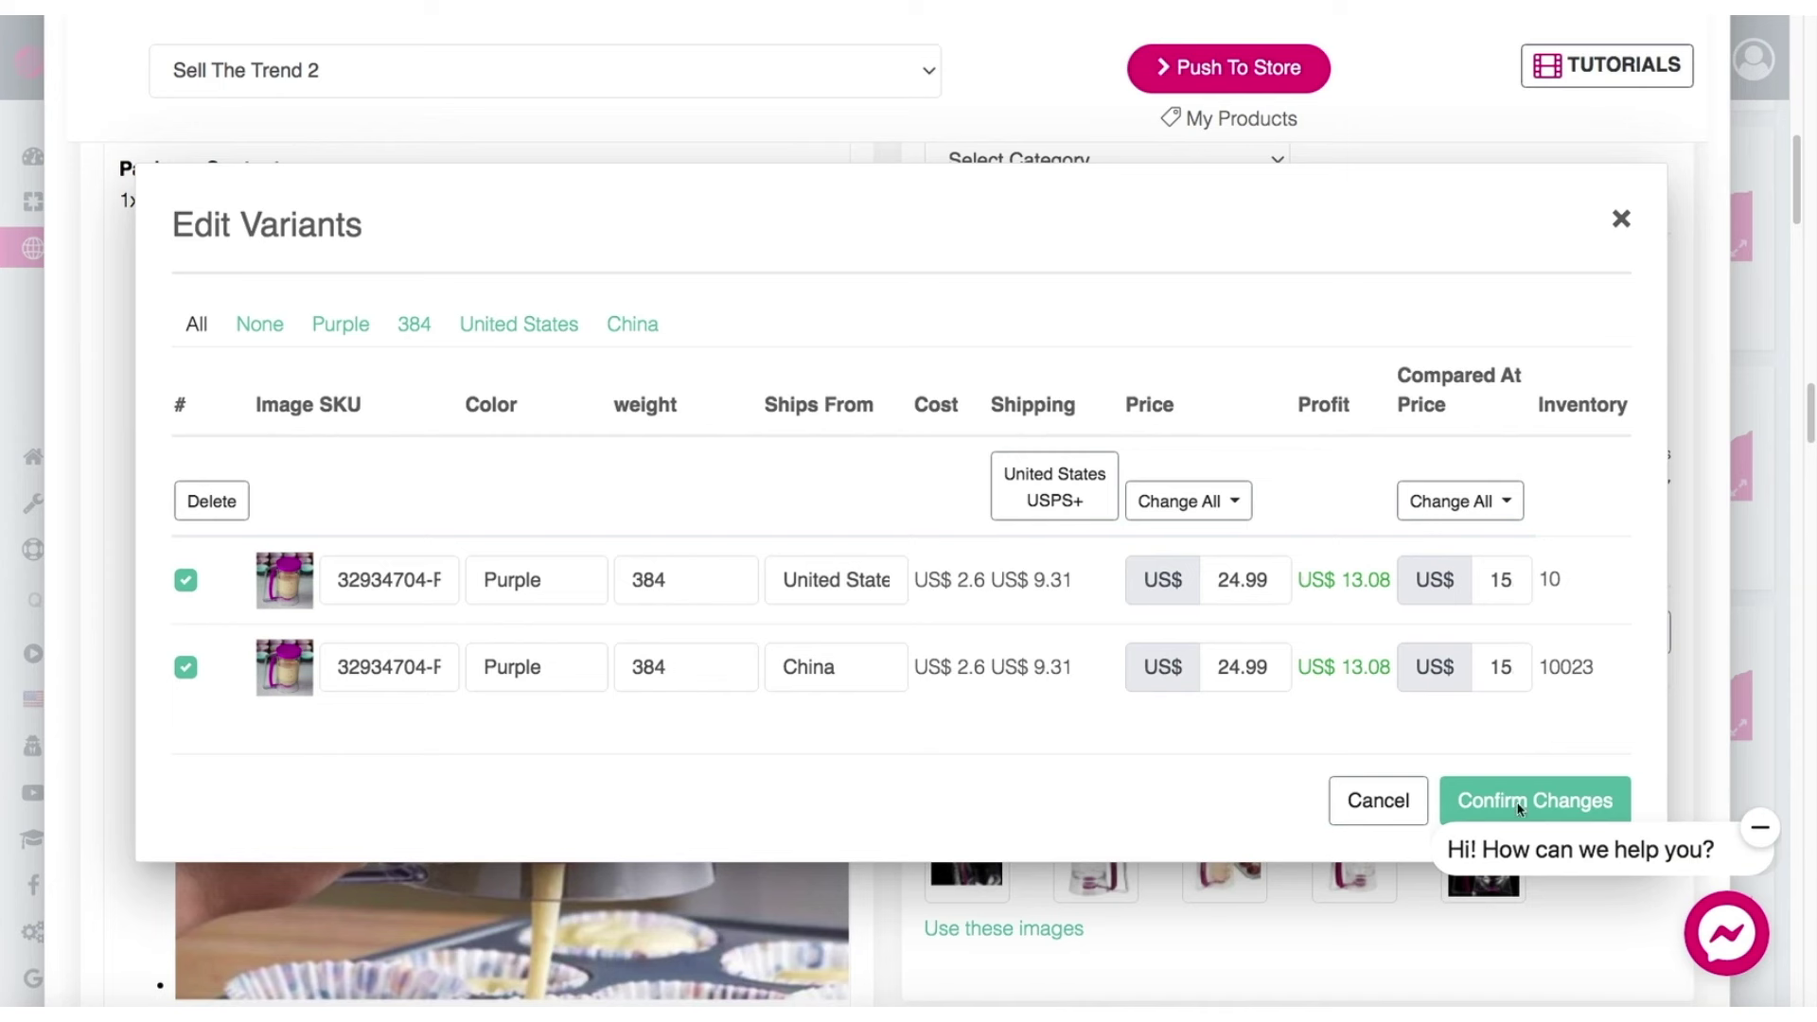
pyautogui.click(1264, 584)
pyautogui.doubleClick(1278, 584)
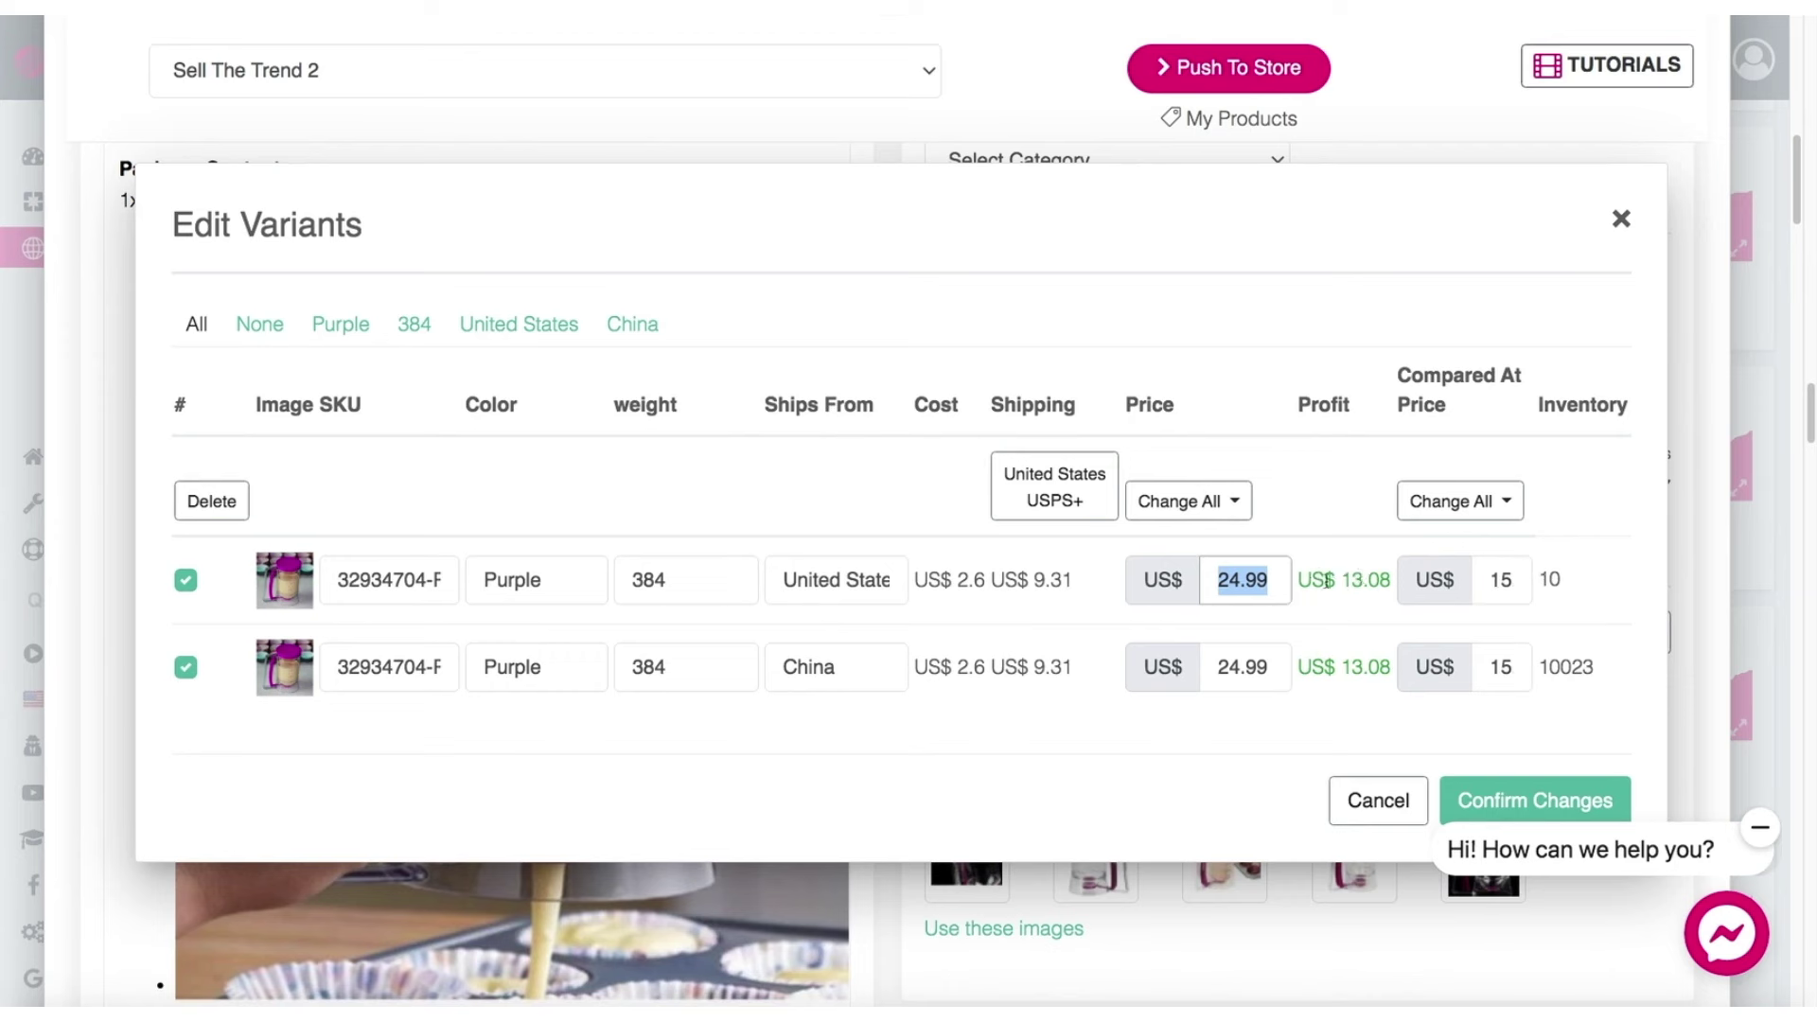
pyautogui.doubleClick(1069, 579)
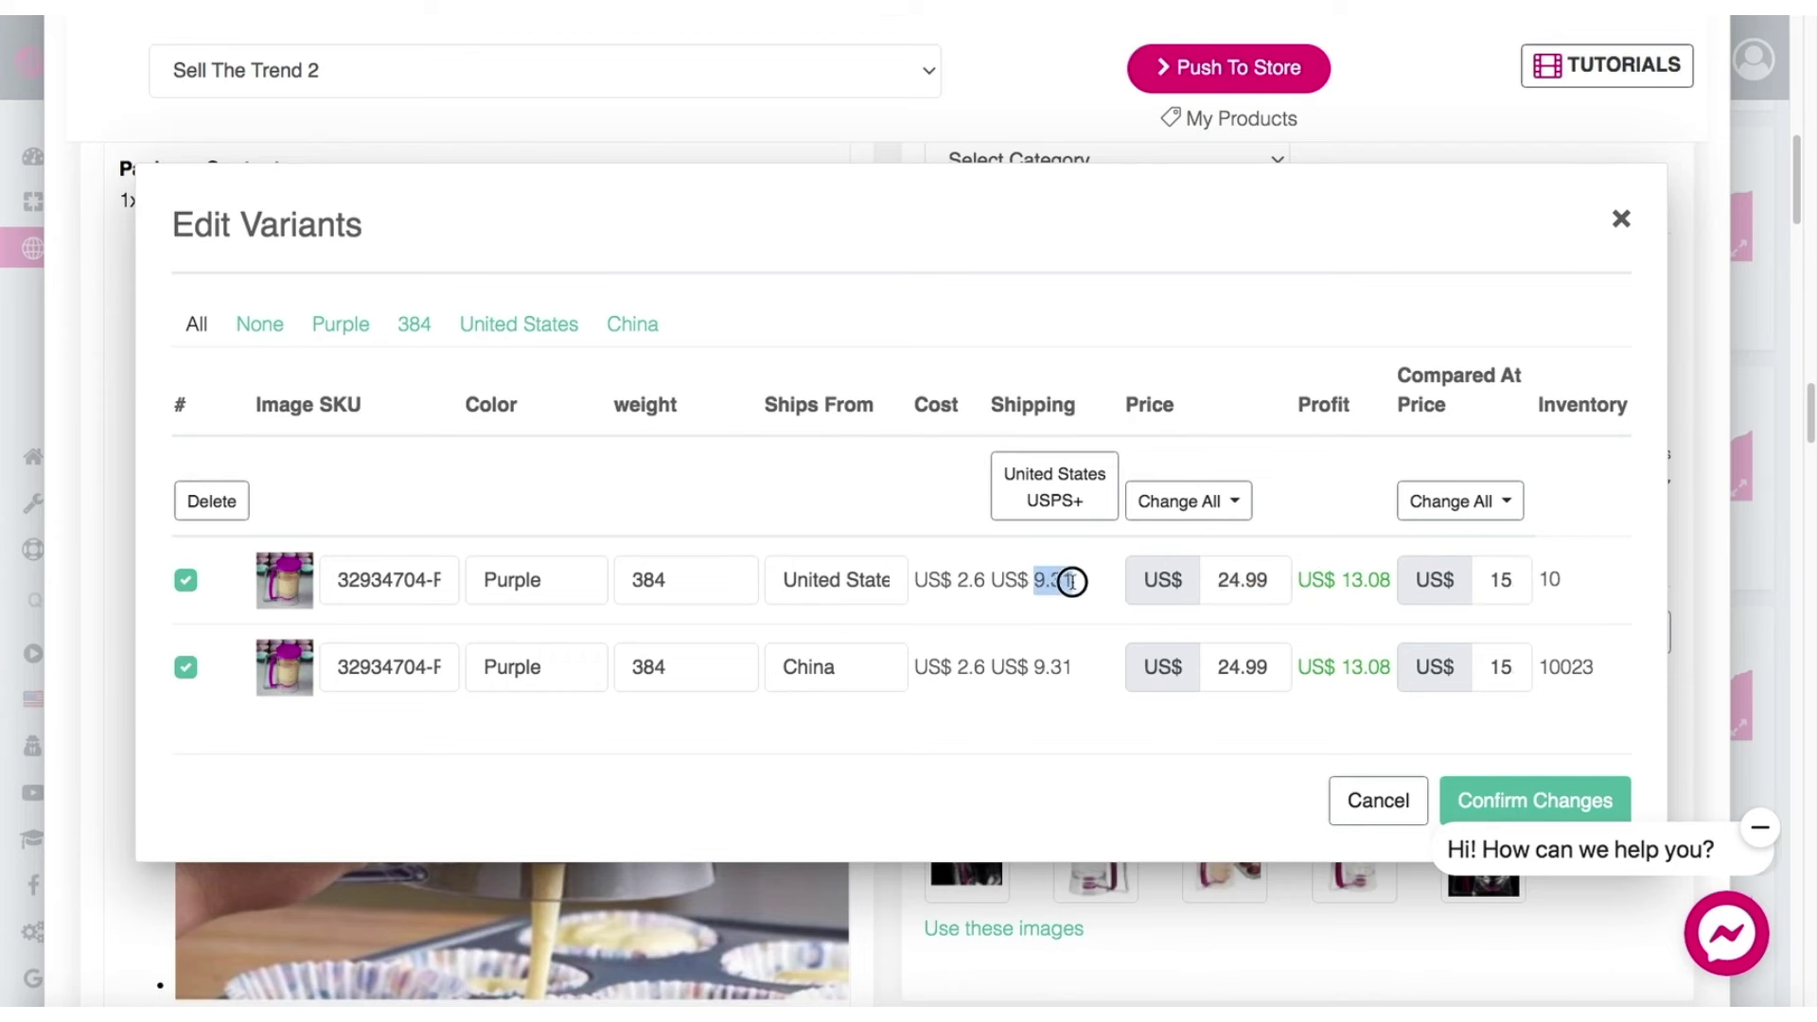
# - Check the variants' 2-5 day shipping methods, then close them and the variant editor unchanged
pyautogui.click(1061, 493)
pyautogui.moveTo(1043, 632); pyautogui.dragTo(1119, 649)
pyautogui.click(1107, 636)
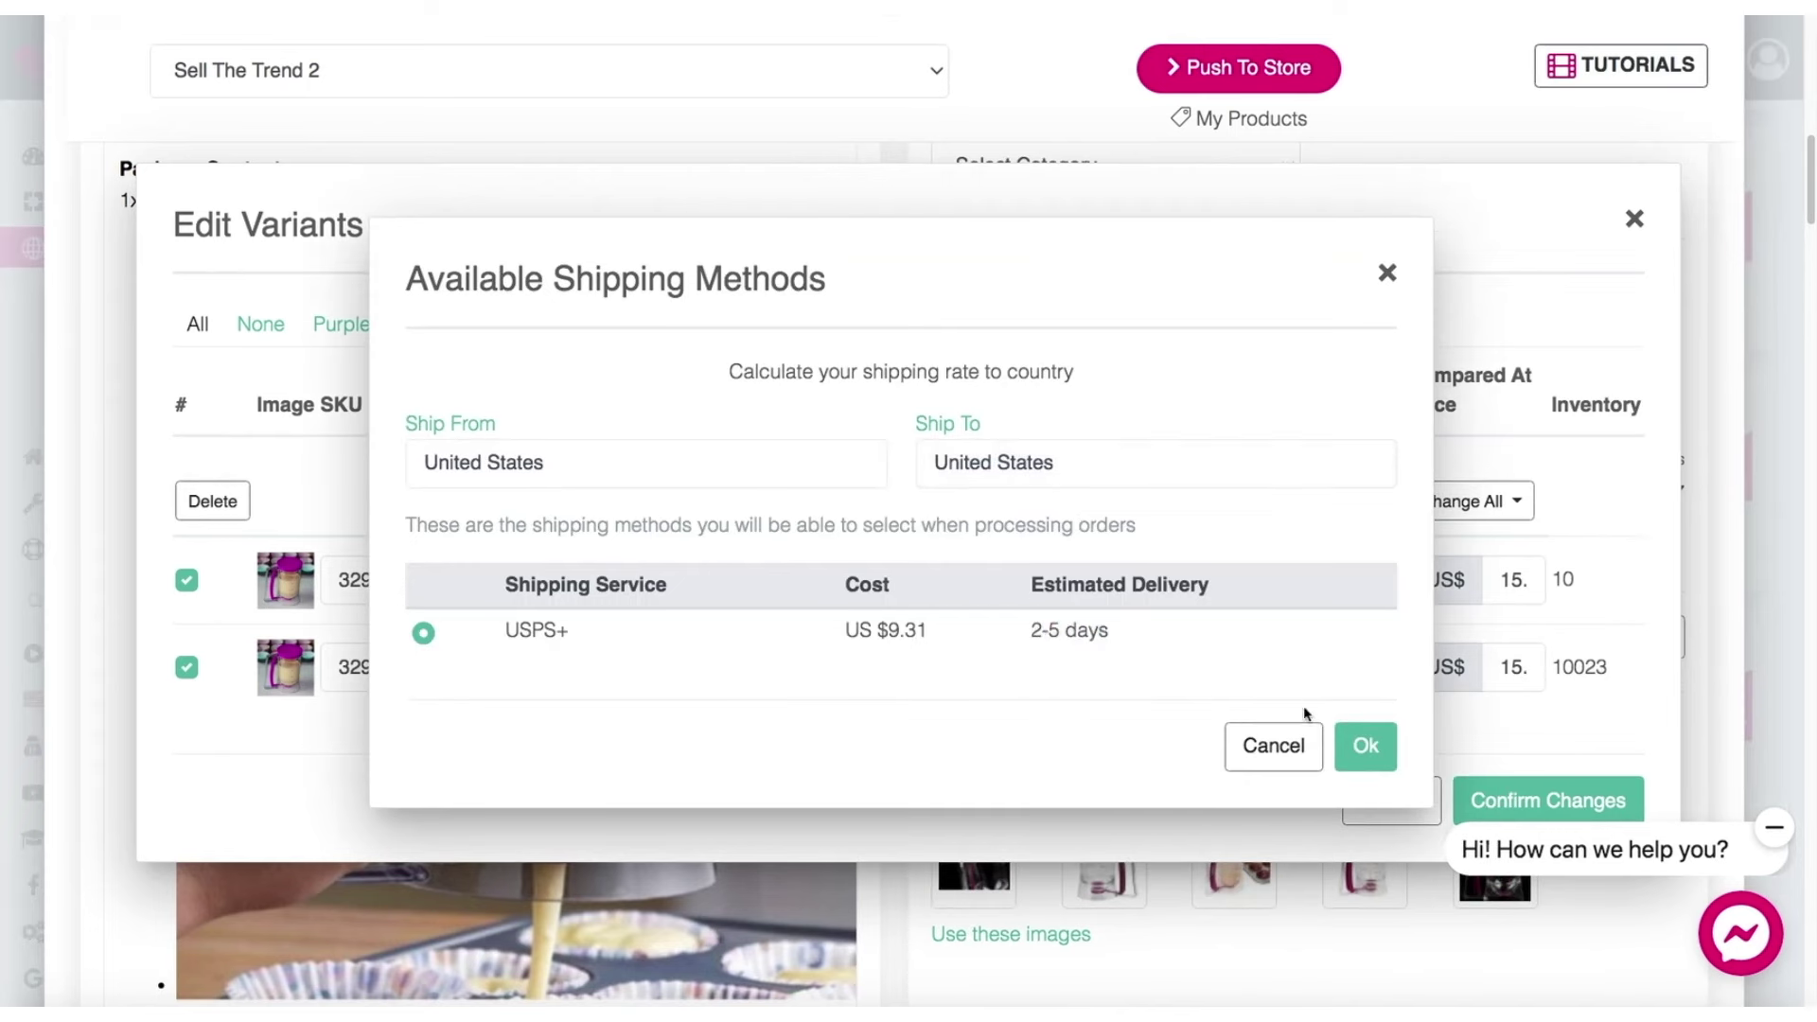
pyautogui.click(1286, 741)
pyautogui.click(1632, 221)
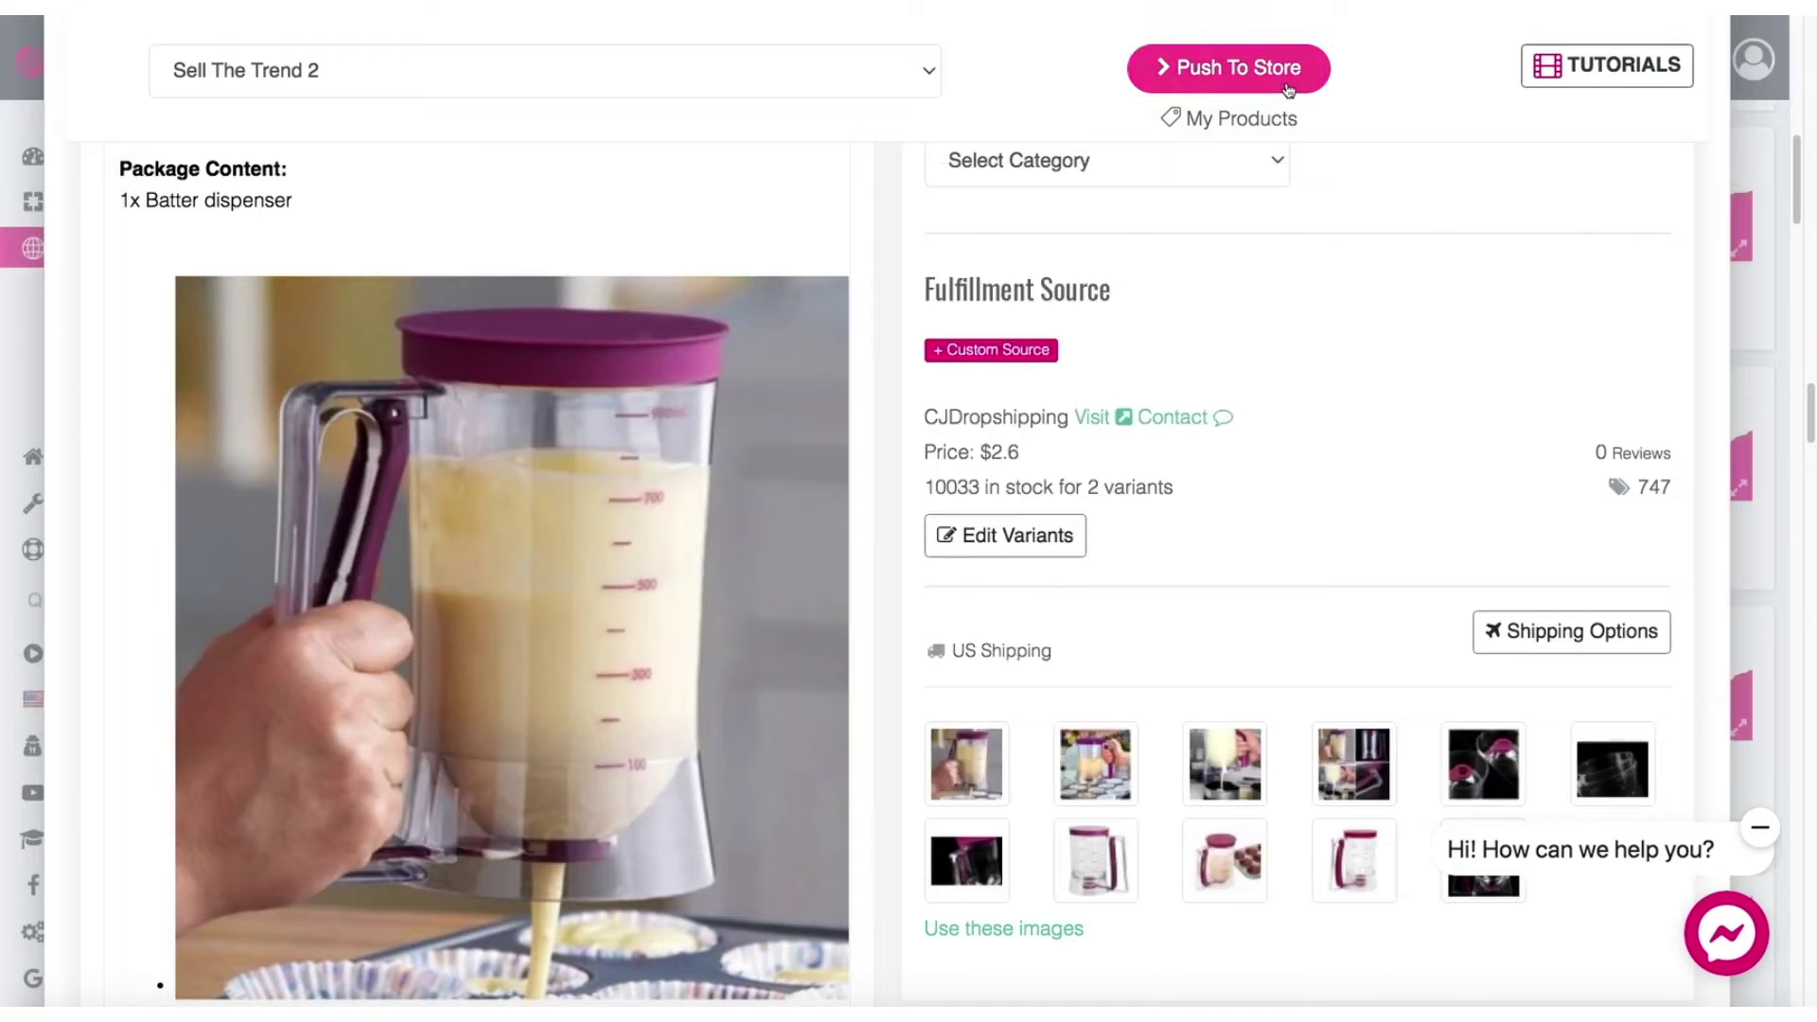
# - Select the first two product images for the batter dispenser listing
pyautogui.scroll(7, 1370, 498)
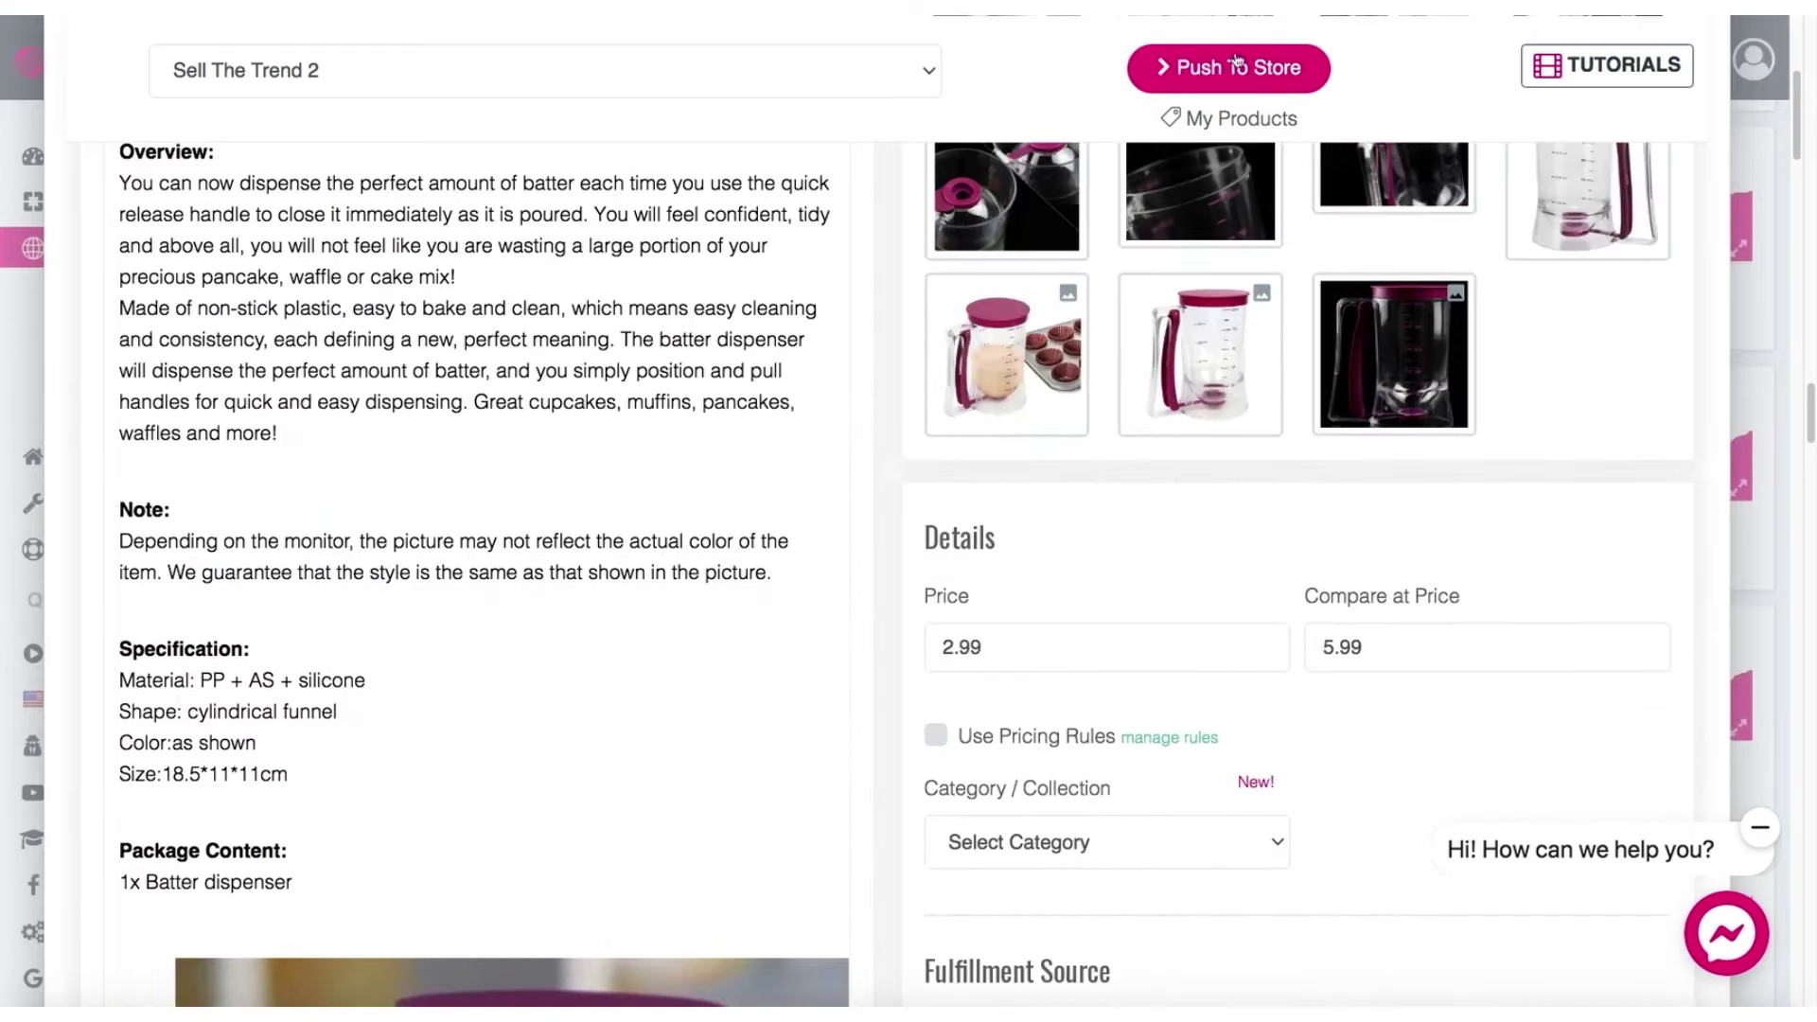
pyautogui.scroll(5, 1221, 611)
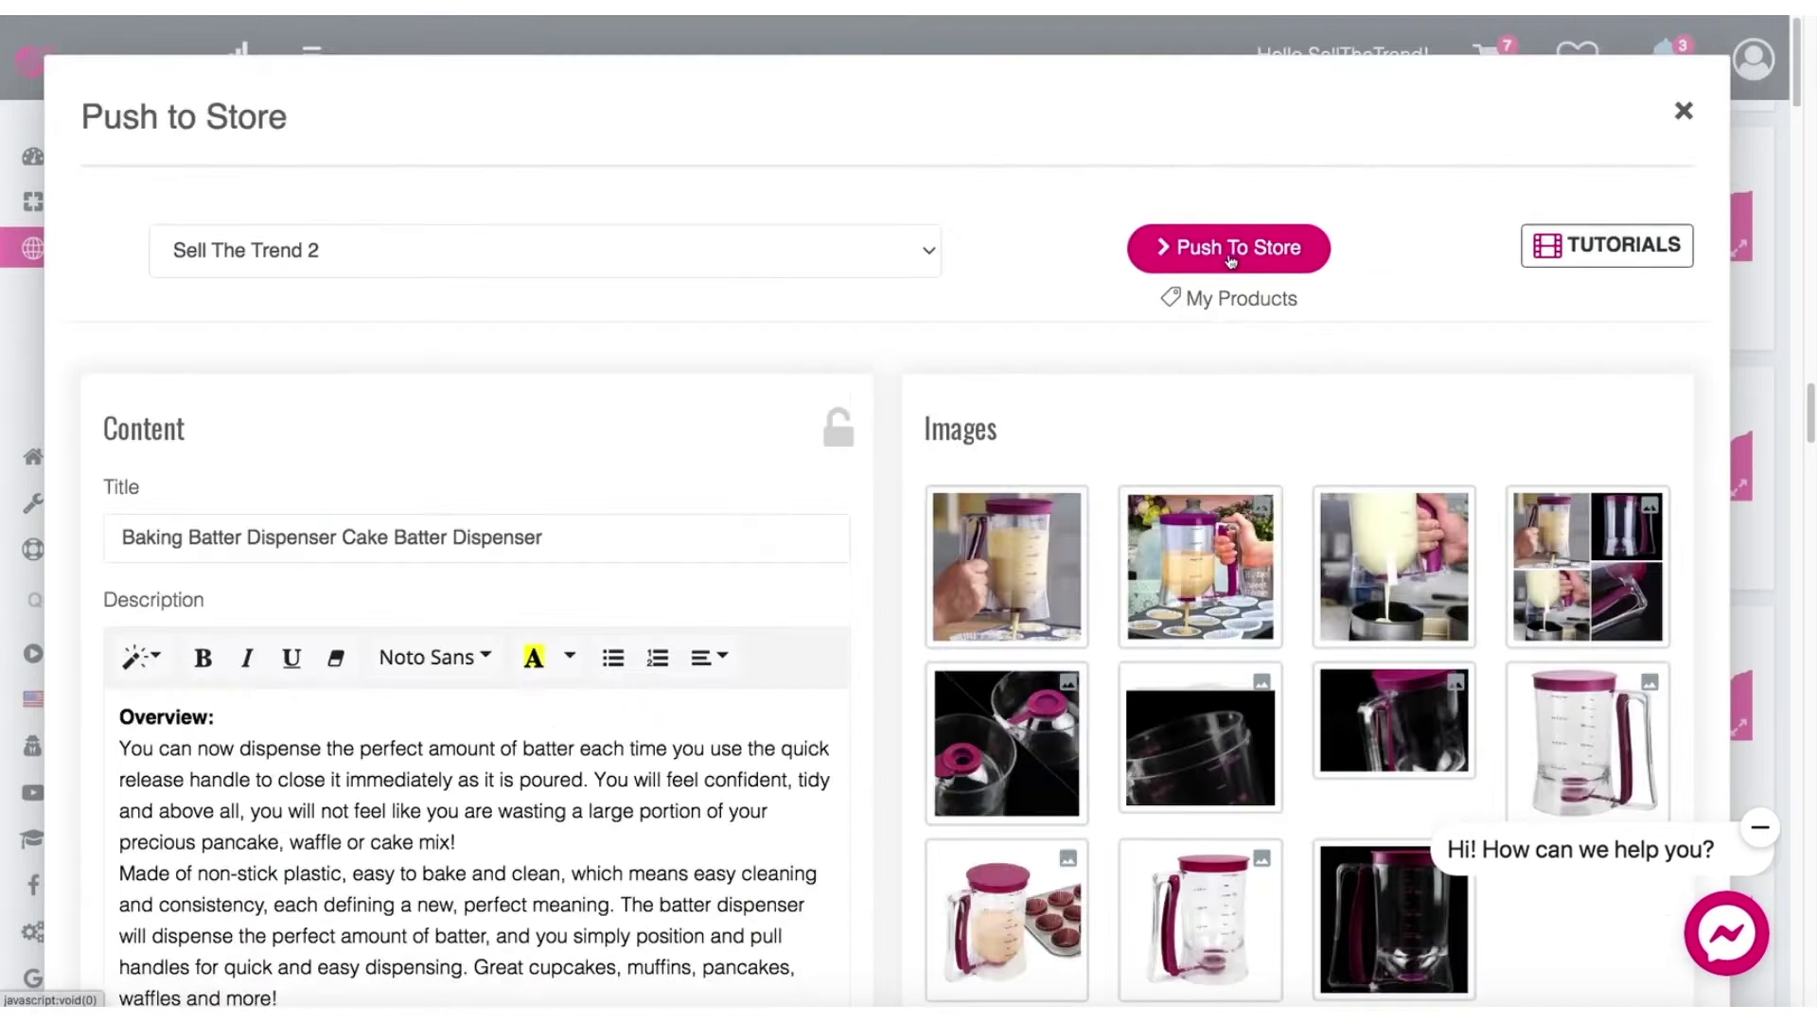
pyautogui.scroll(-1, 776, 628)
pyautogui.click(1028, 537)
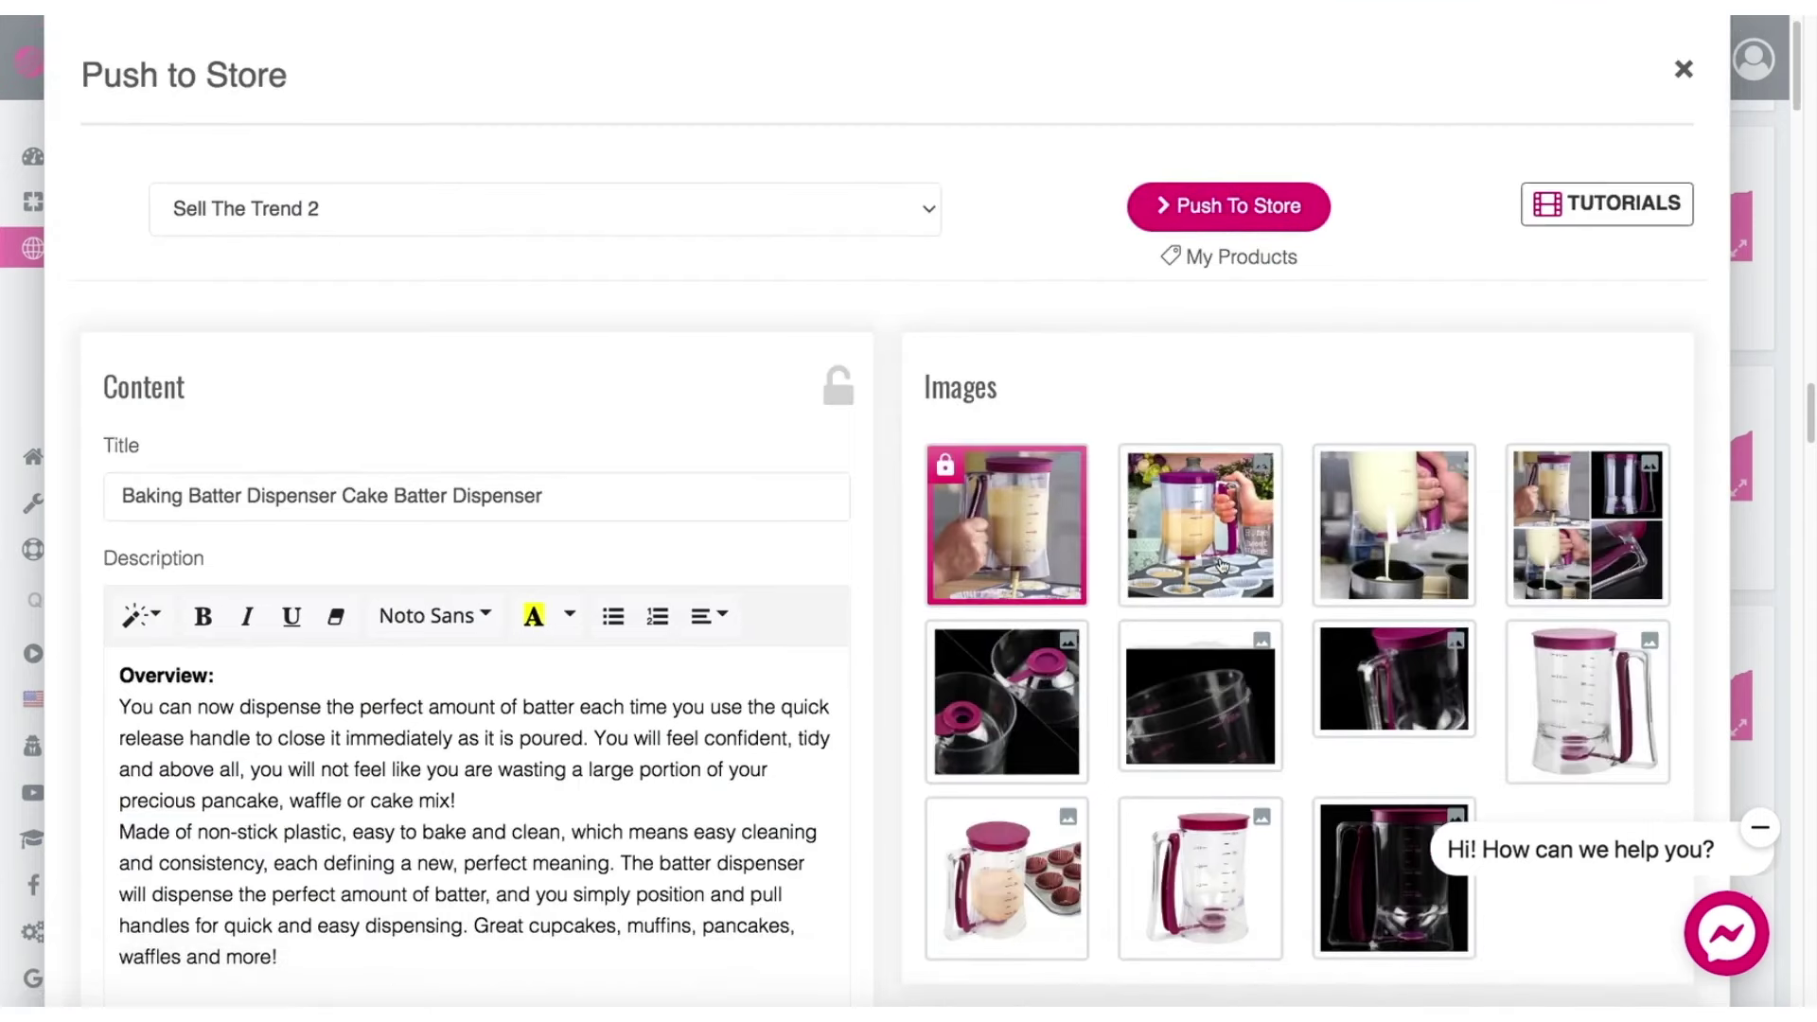
pyautogui.click(1224, 565)
# - Close the batter dispenser's Push to Store window
pyautogui.scroll(-7, 799, 665)
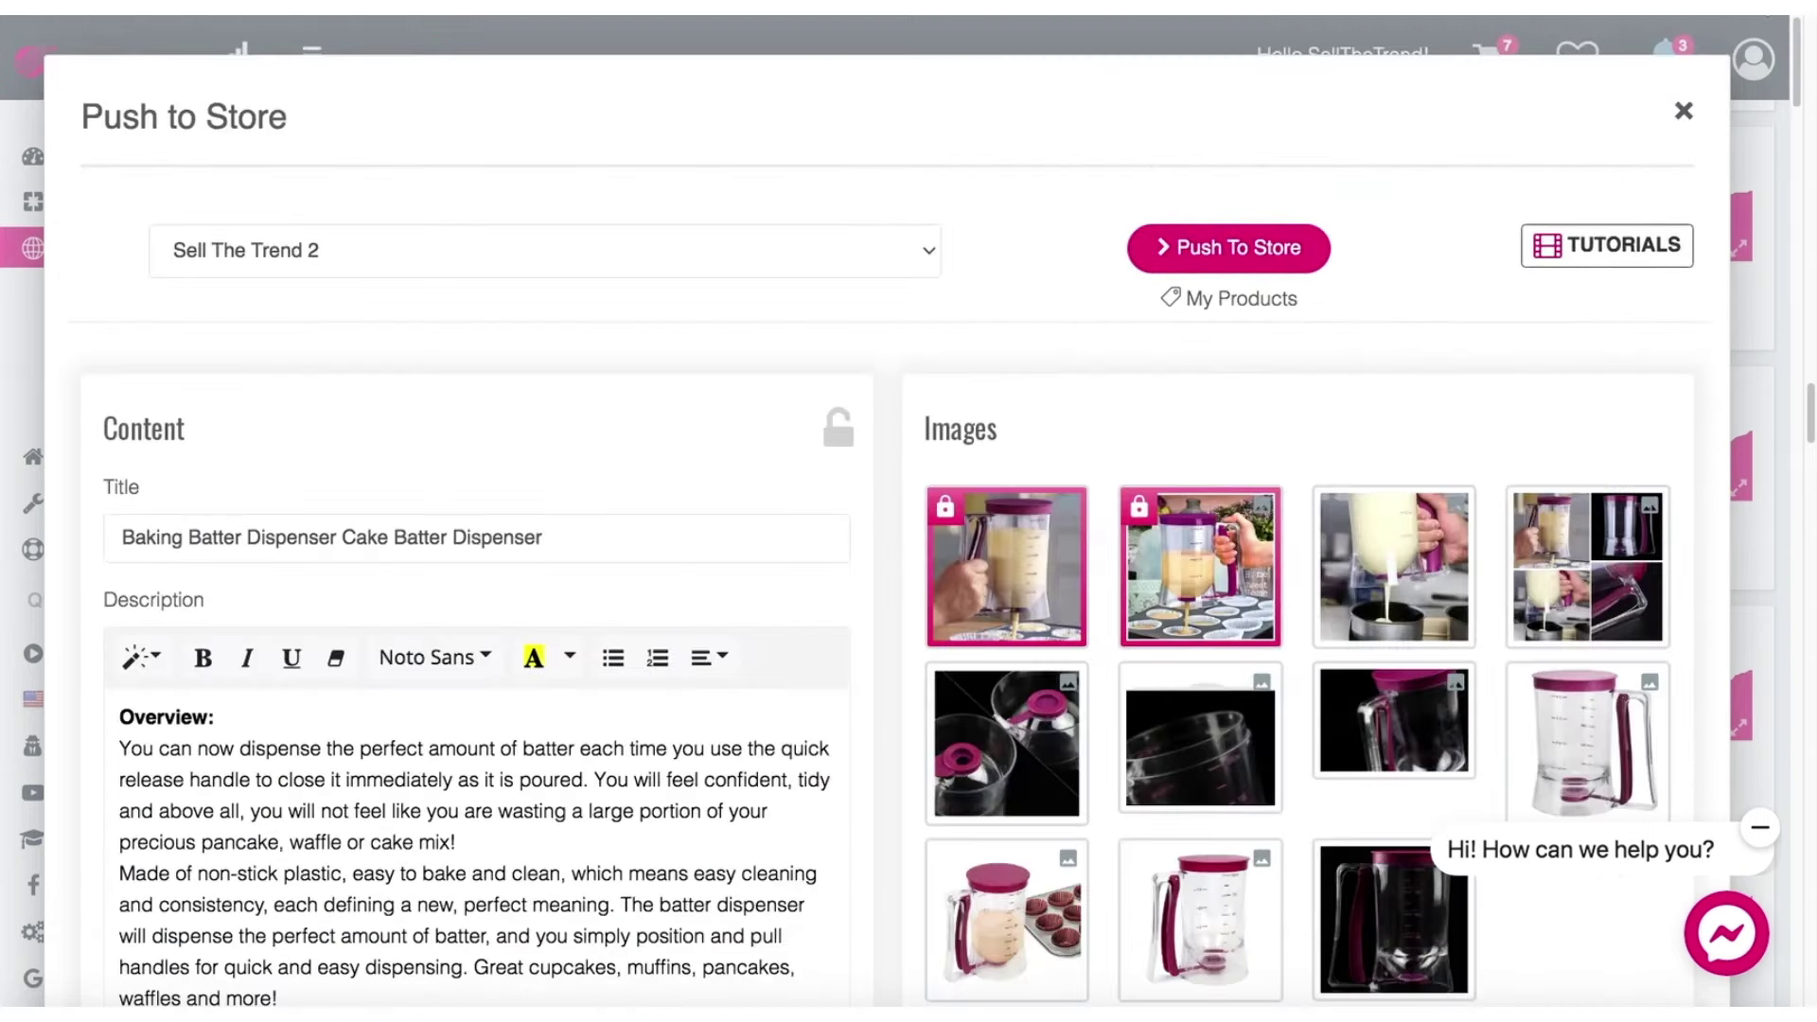
pyautogui.click(1684, 110)
pyautogui.scroll(-8, 1316, 316)
pyautogui.scroll(10, 1316, 316)
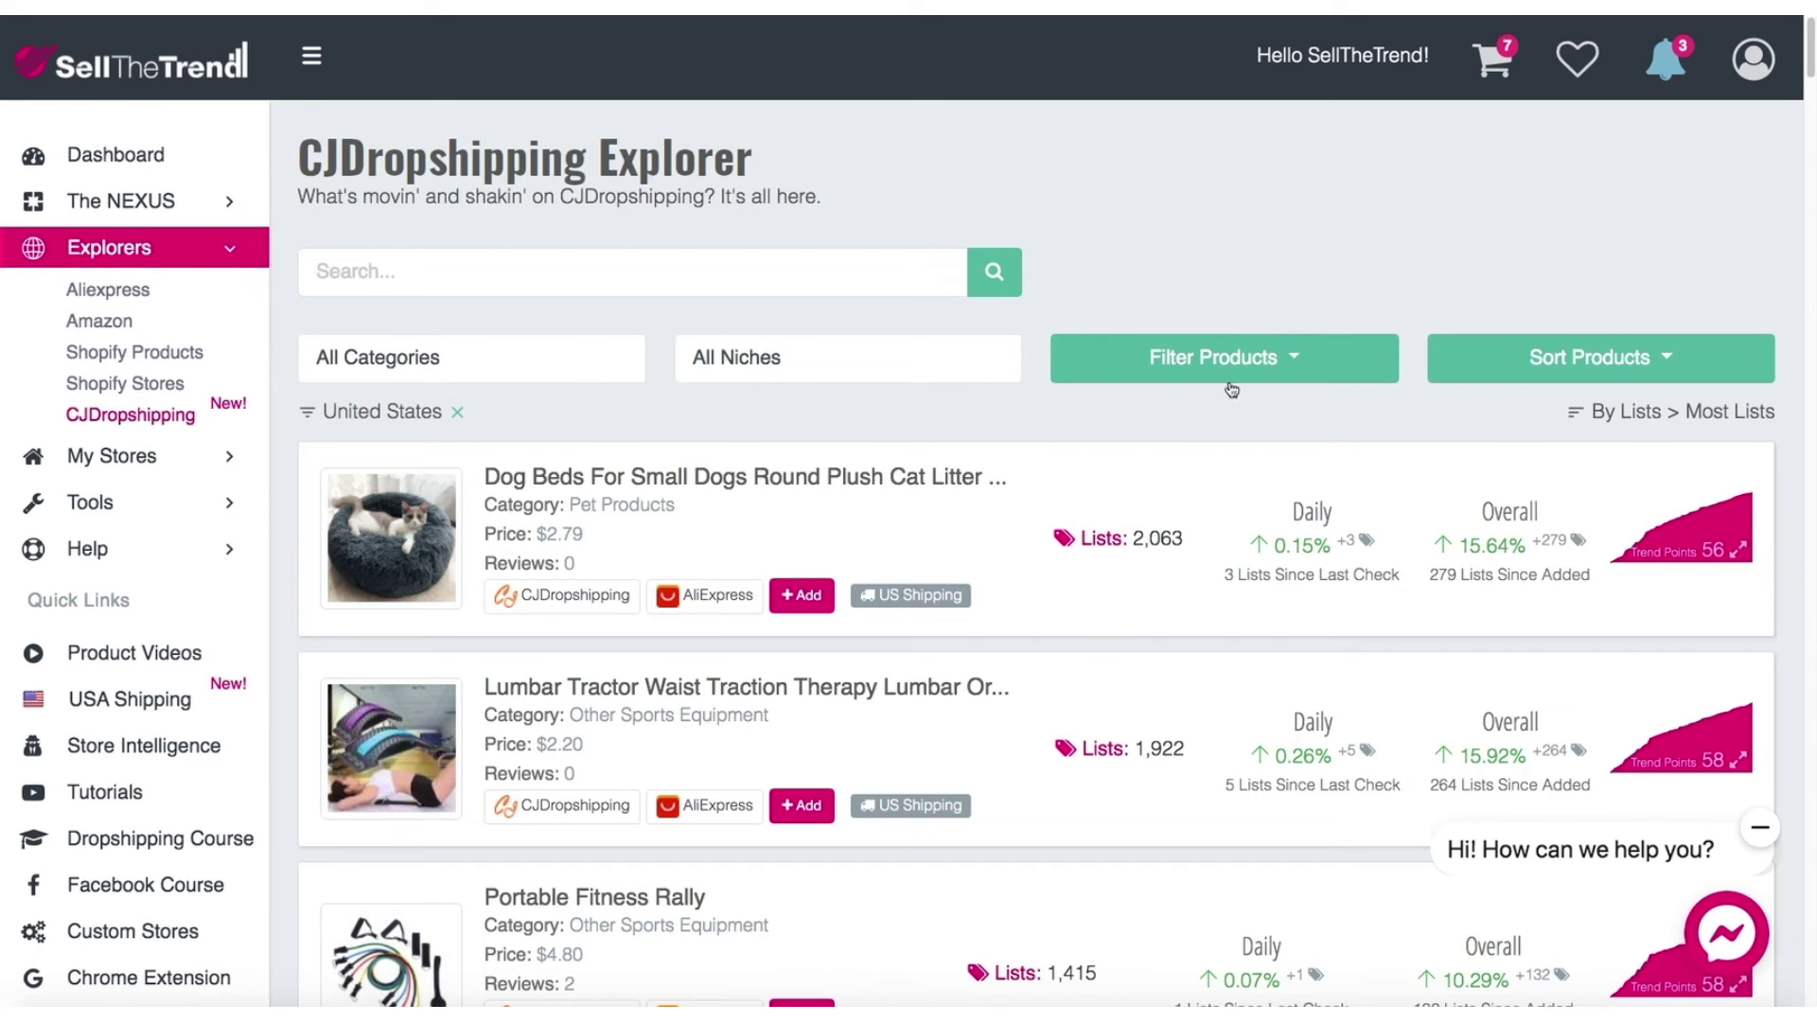
# - Sort the Explorer products by Daily List Change, Most List Increase first
pyautogui.scroll(-1, 678, 640)
pyautogui.scroll(1, 677, 640)
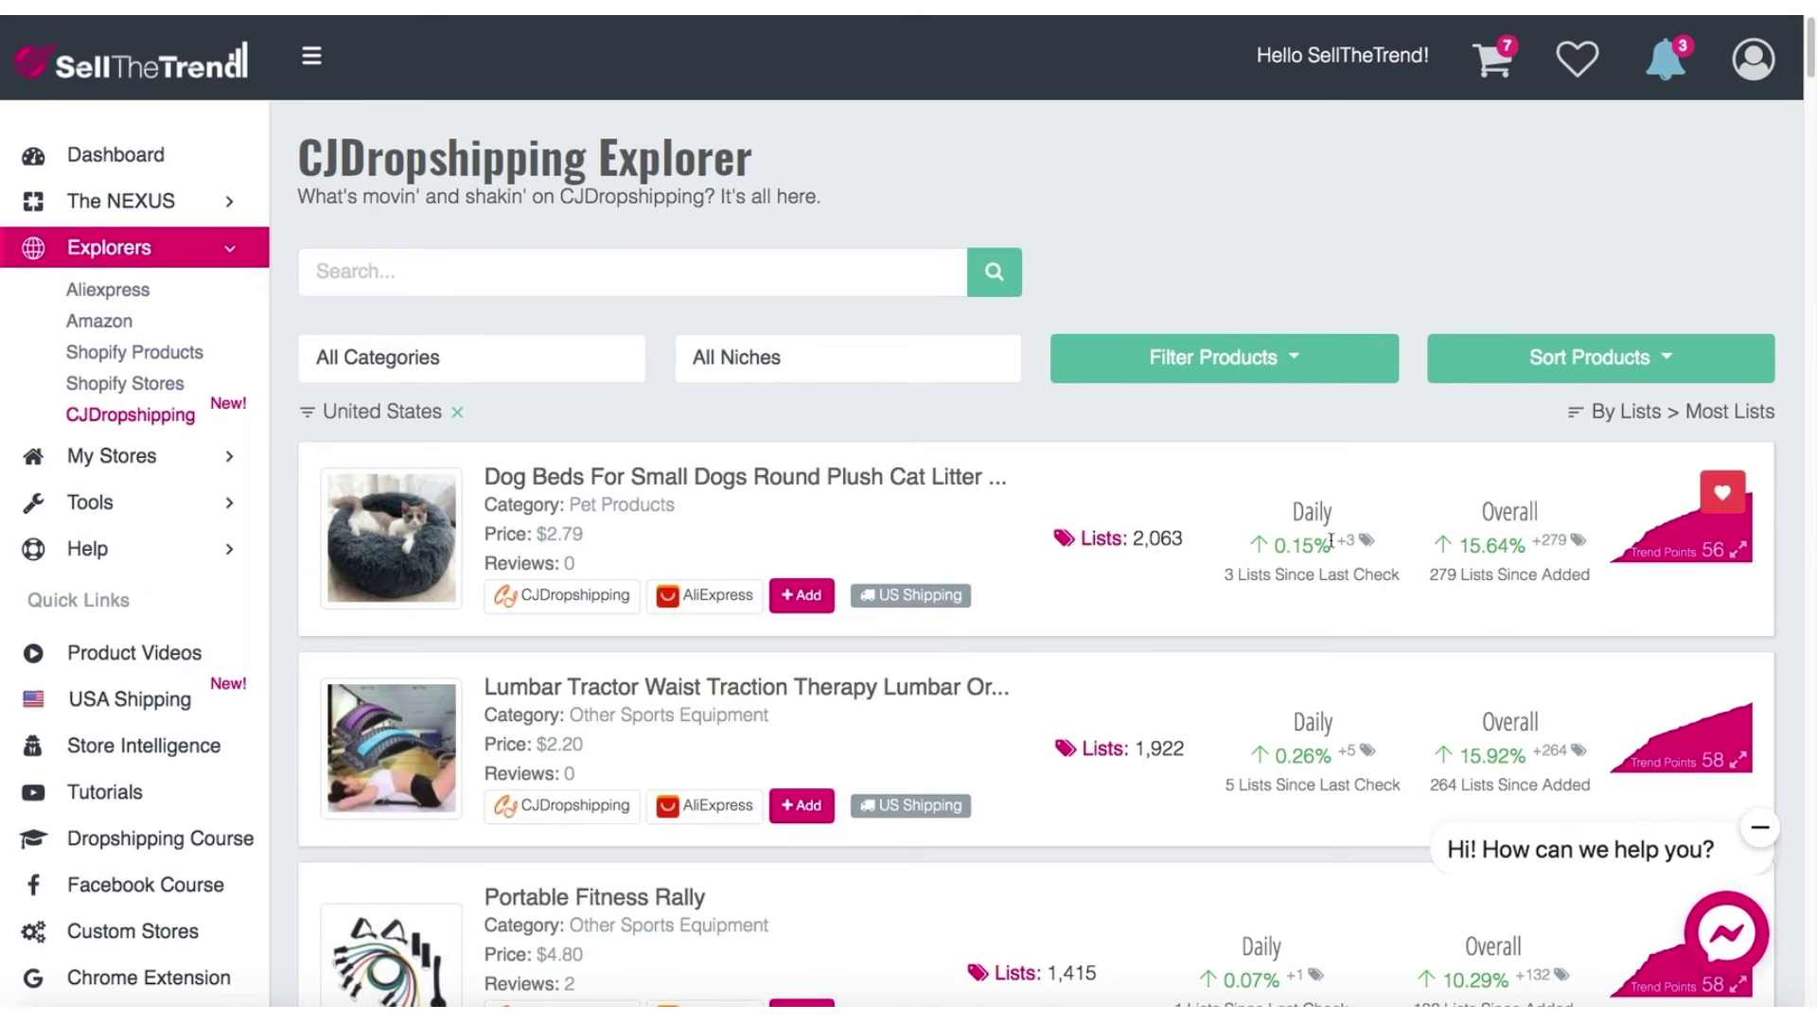
pyautogui.scroll(-4, 1515, 549)
pyautogui.scroll(4, 1454, 548)
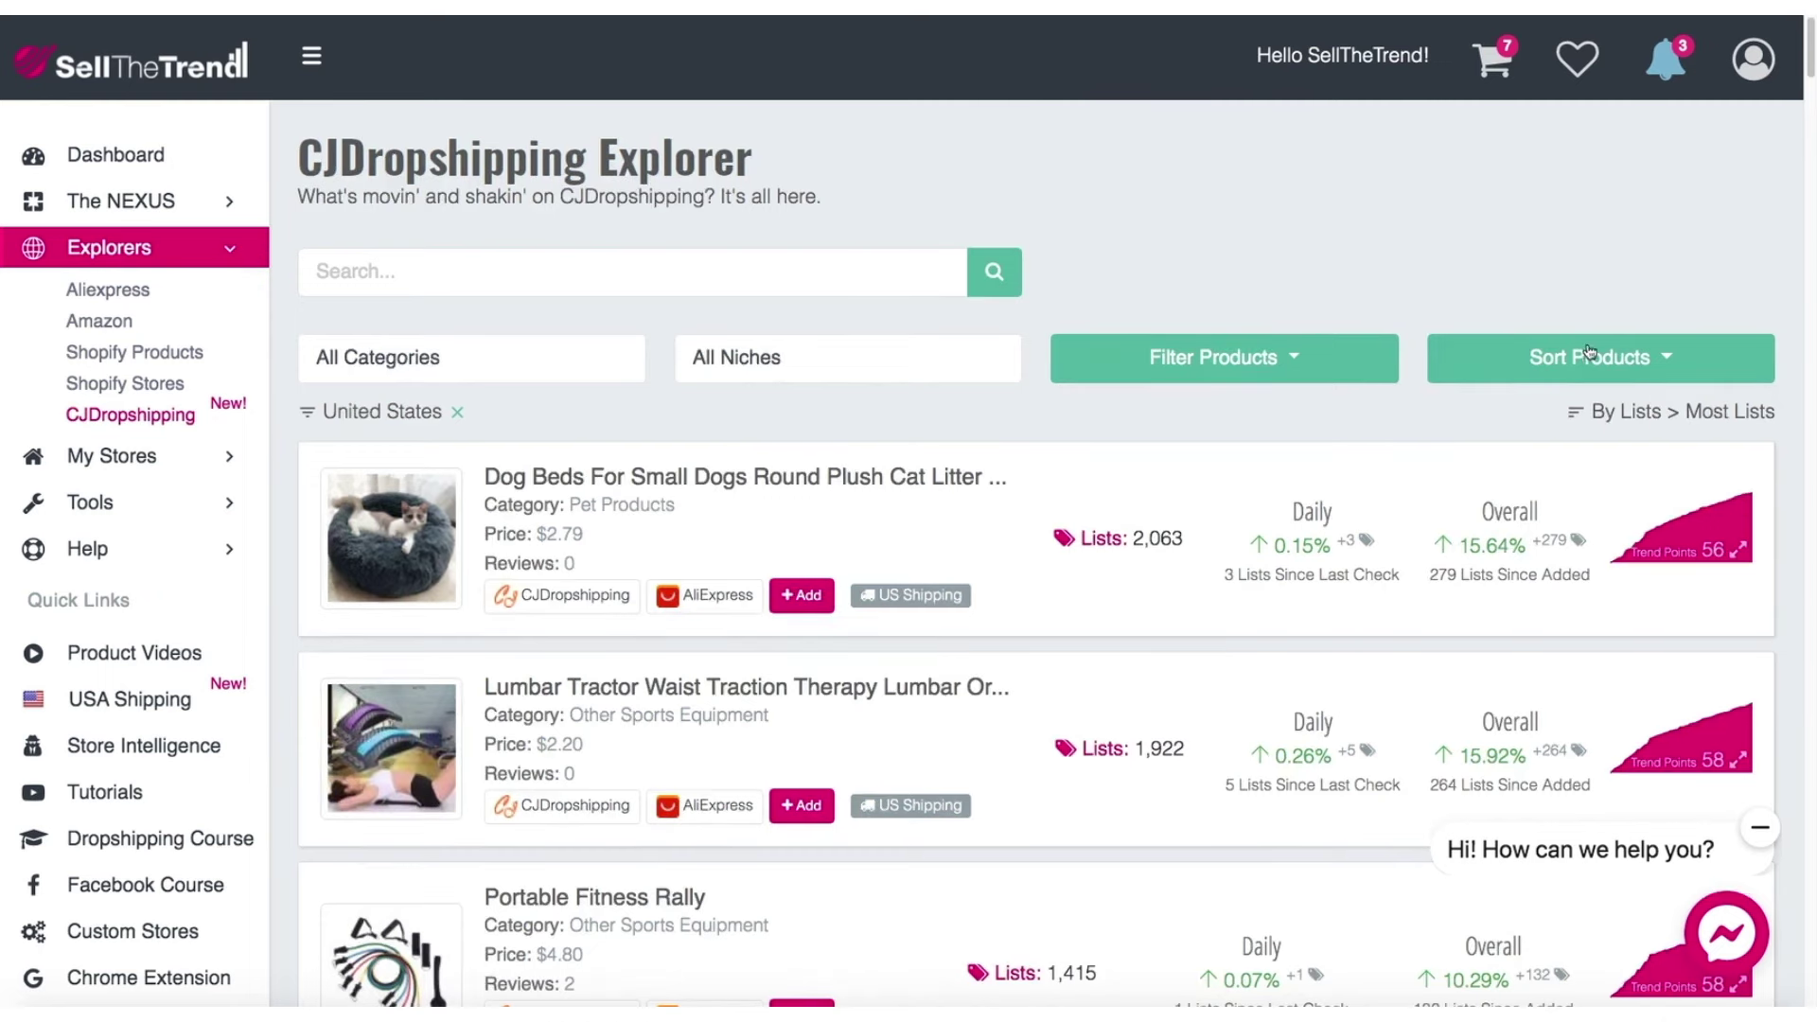
pyautogui.click(1590, 357)
pyautogui.moveTo(1576, 459)
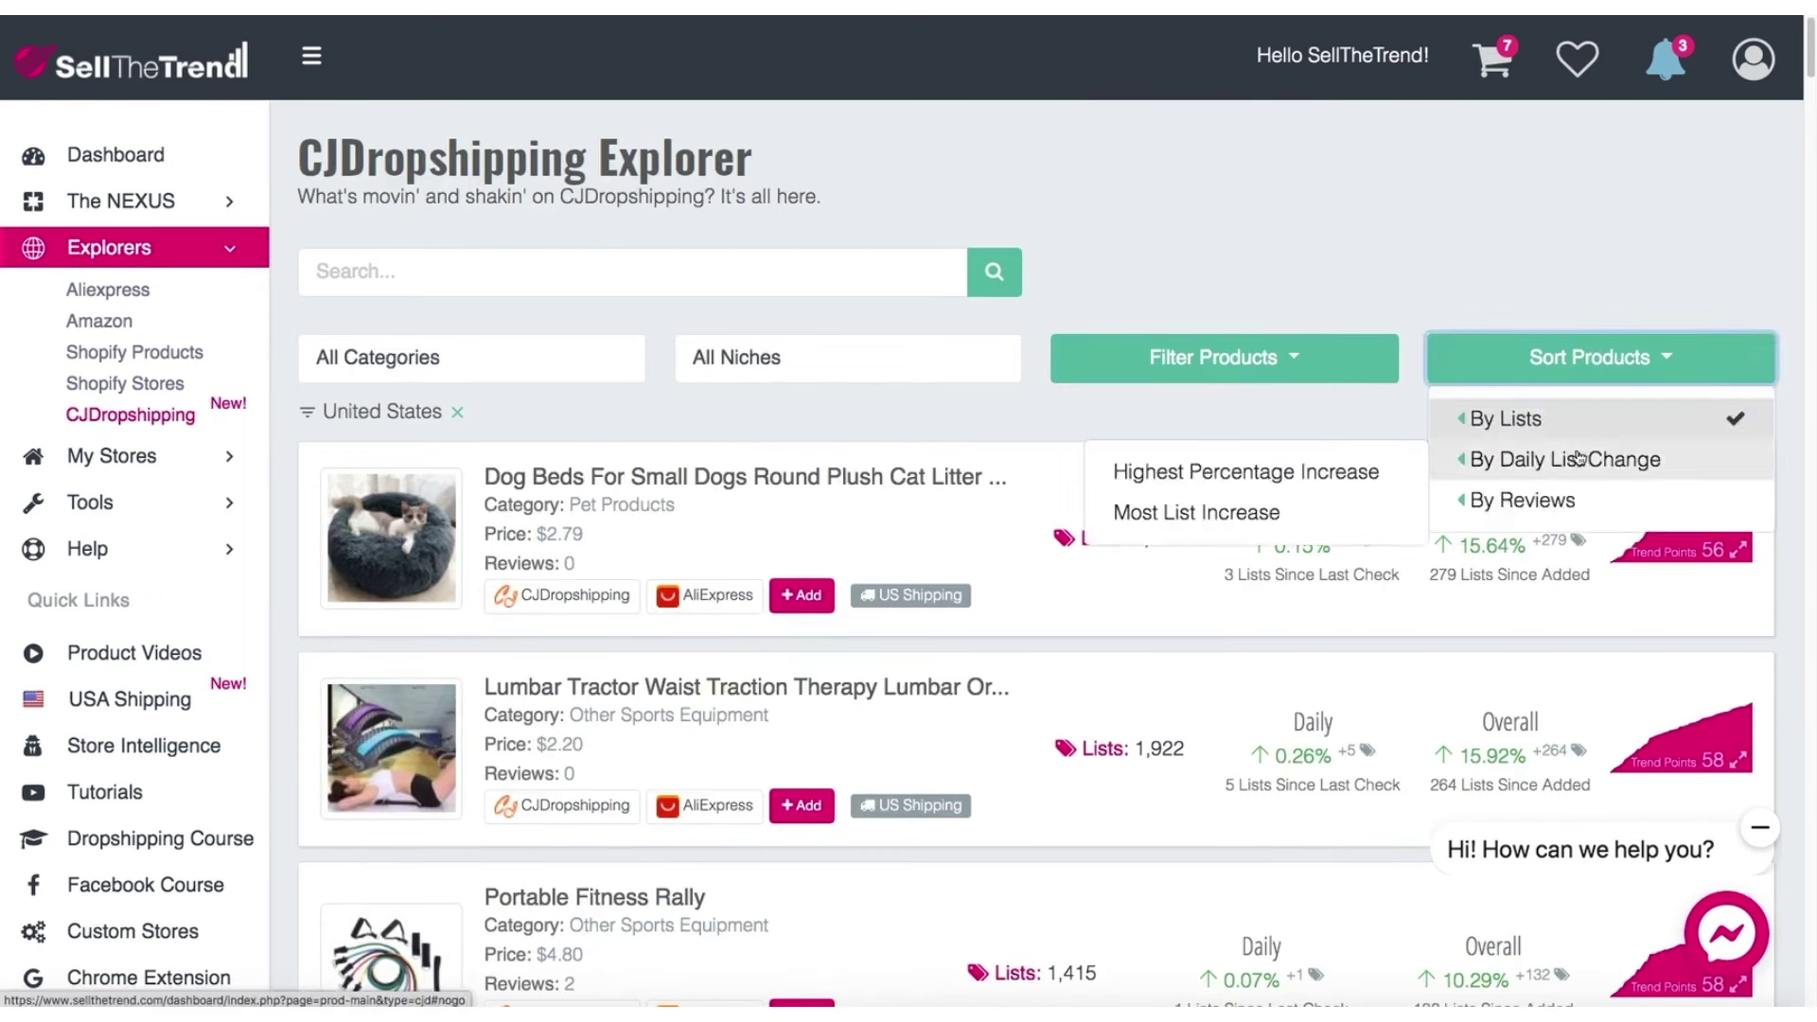
pyautogui.click(1223, 516)
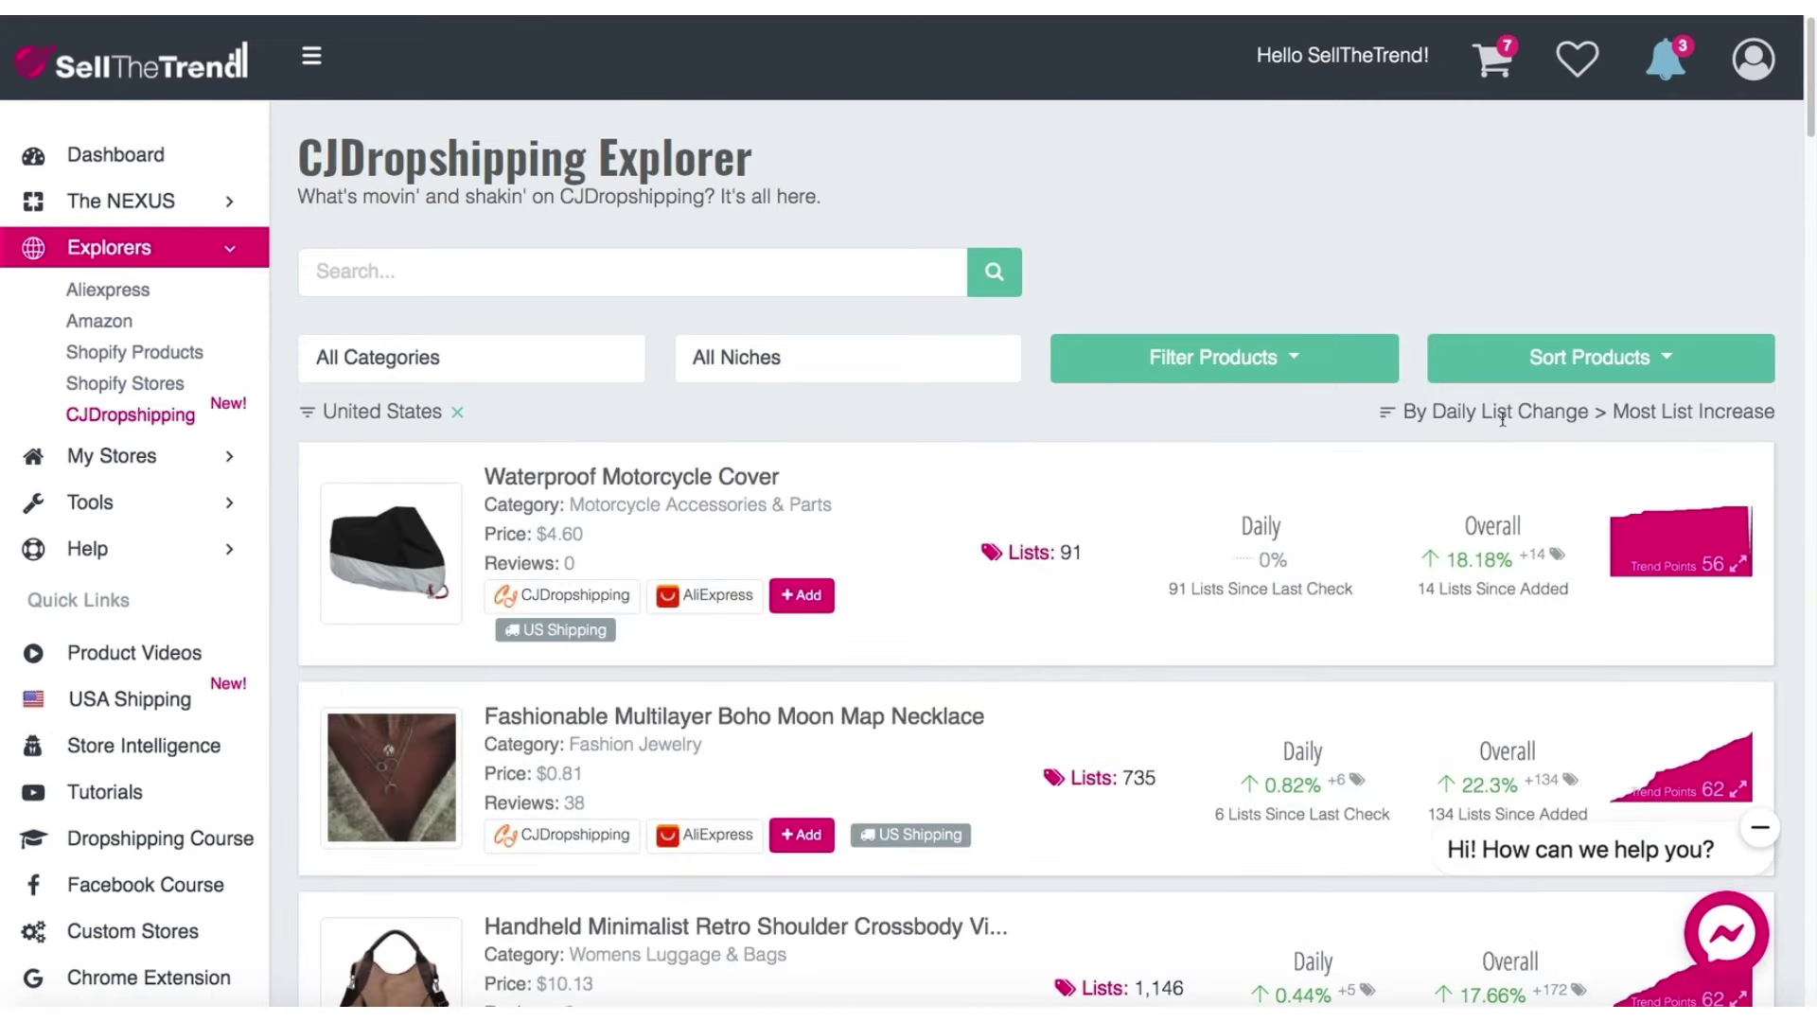
# - View the Boho Moon Map Necklace's Real Trends Chart showing lists reaching 735, then close it
pyautogui.scroll(-1, 1609, 492)
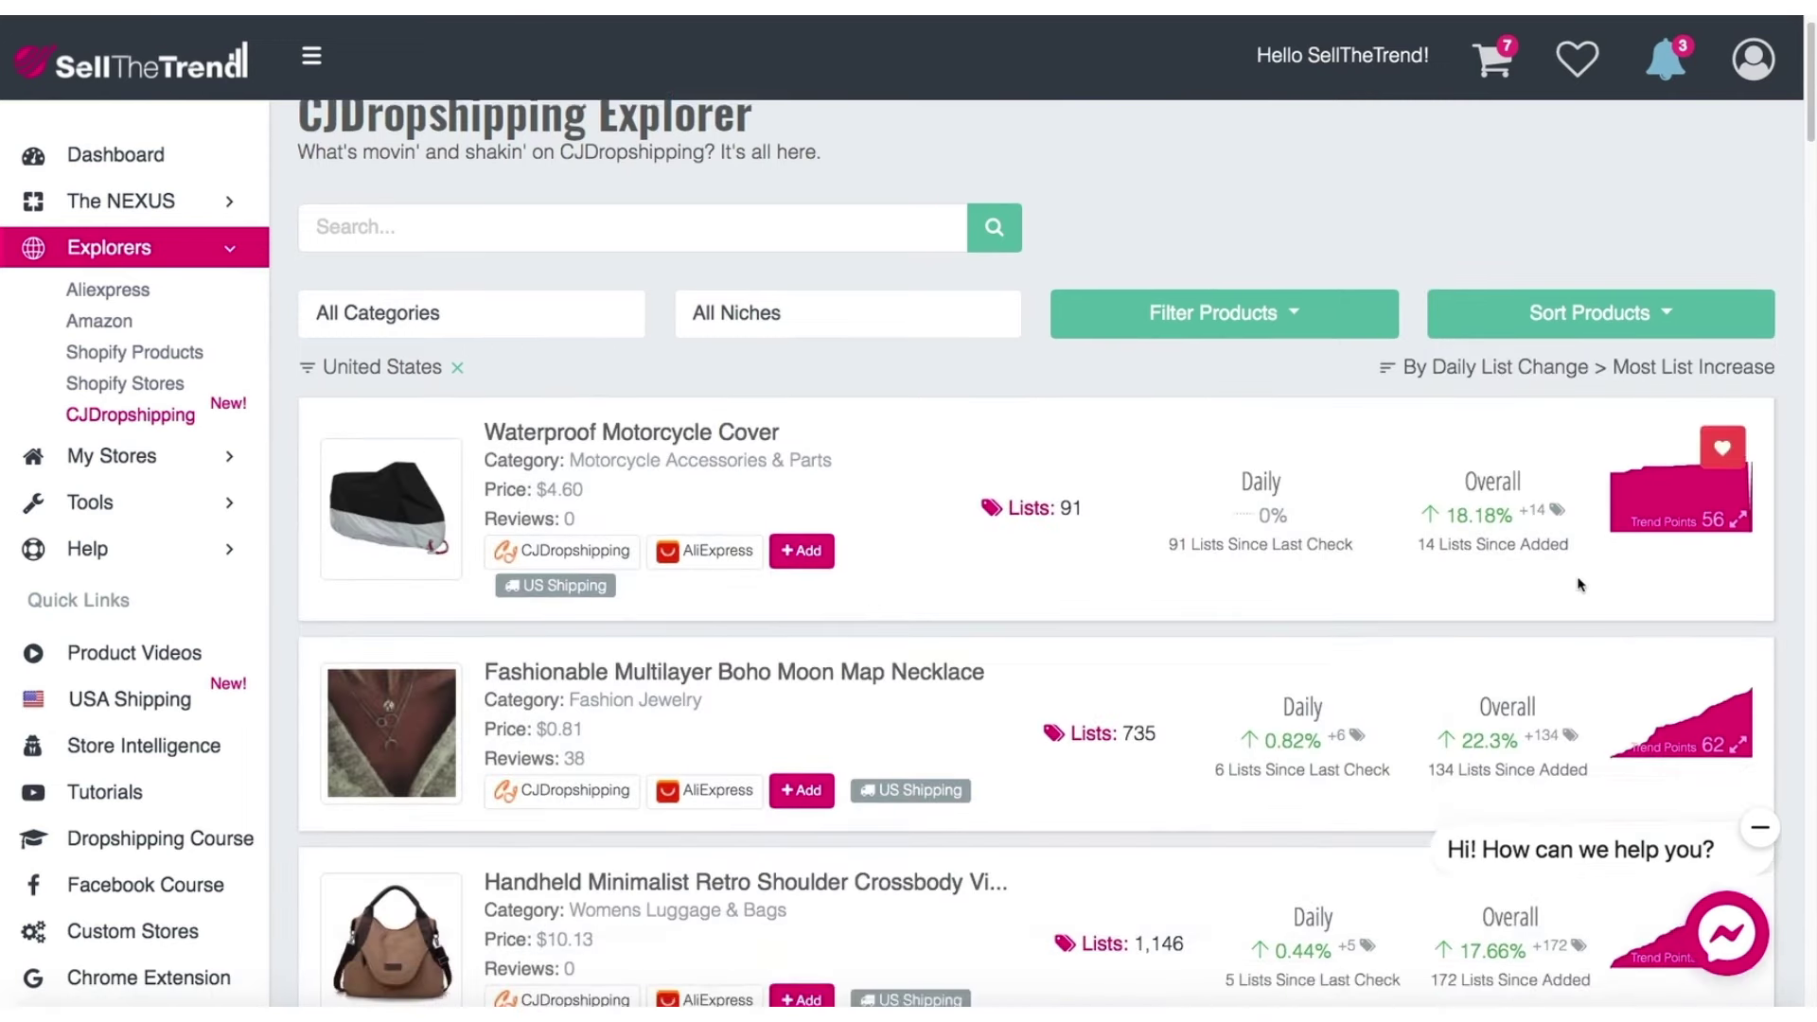
pyautogui.click(1697, 726)
pyautogui.moveTo(1388, 373)
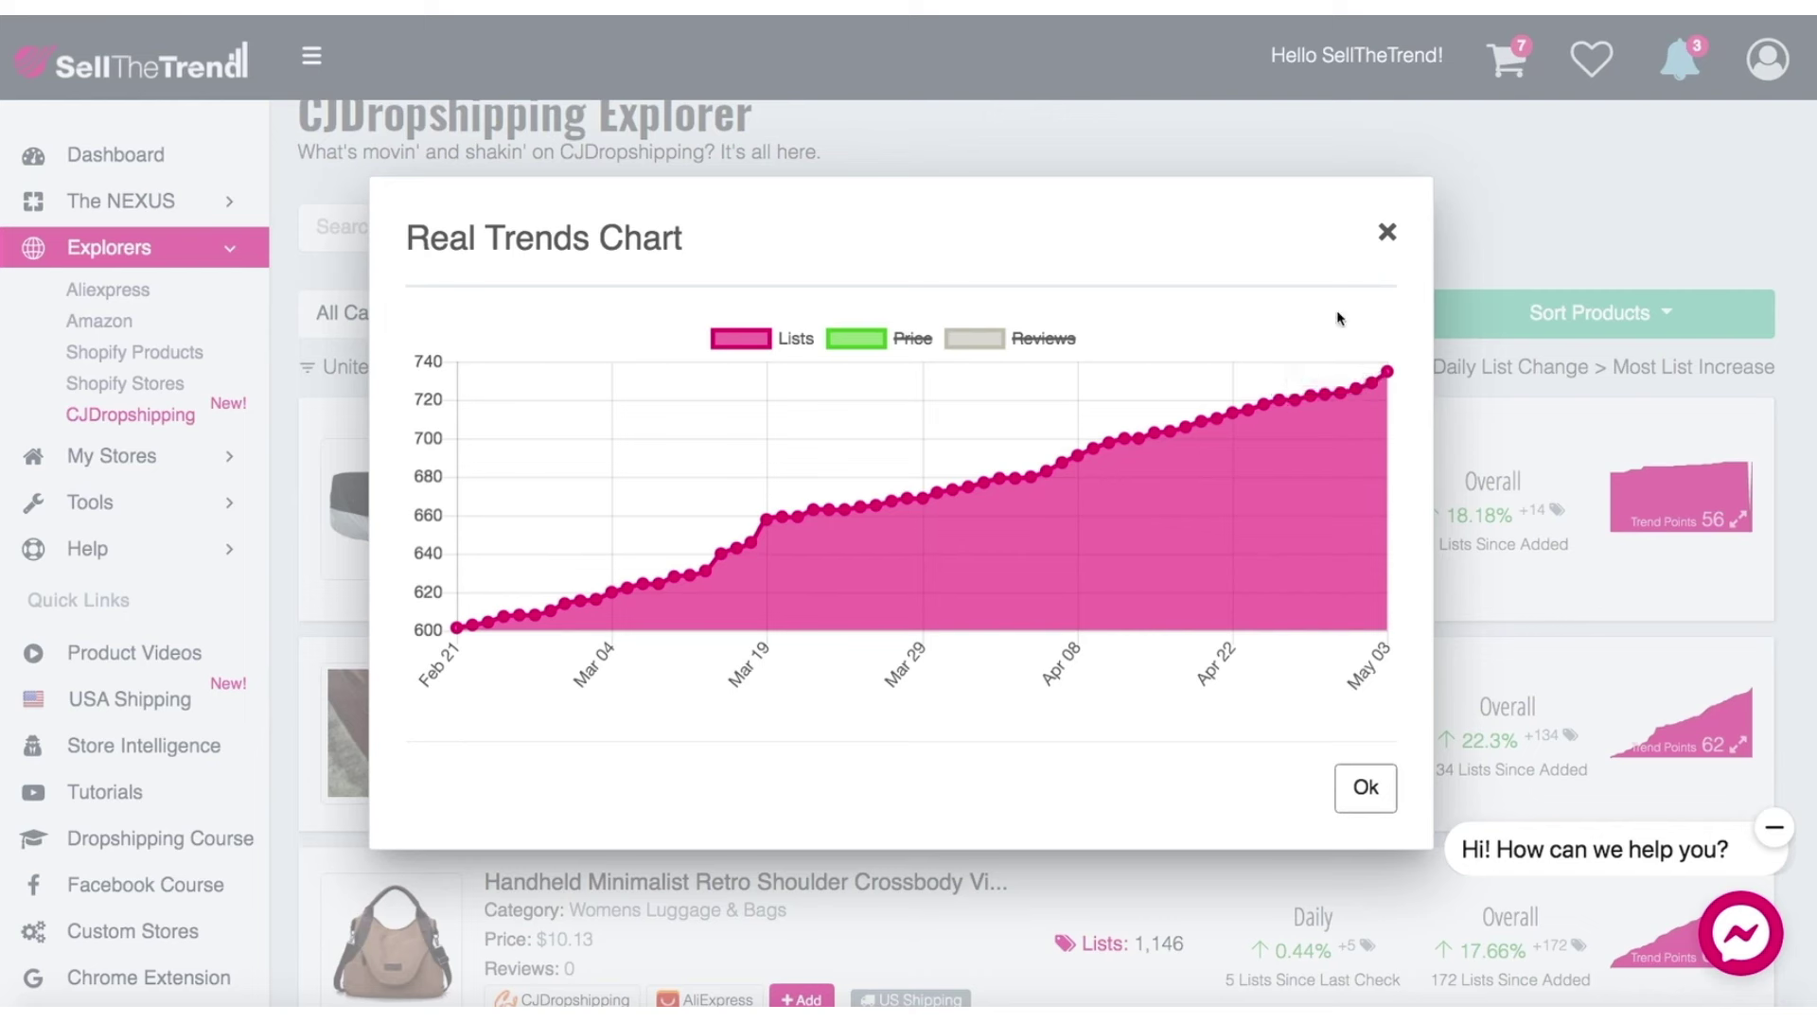
pyautogui.click(1388, 232)
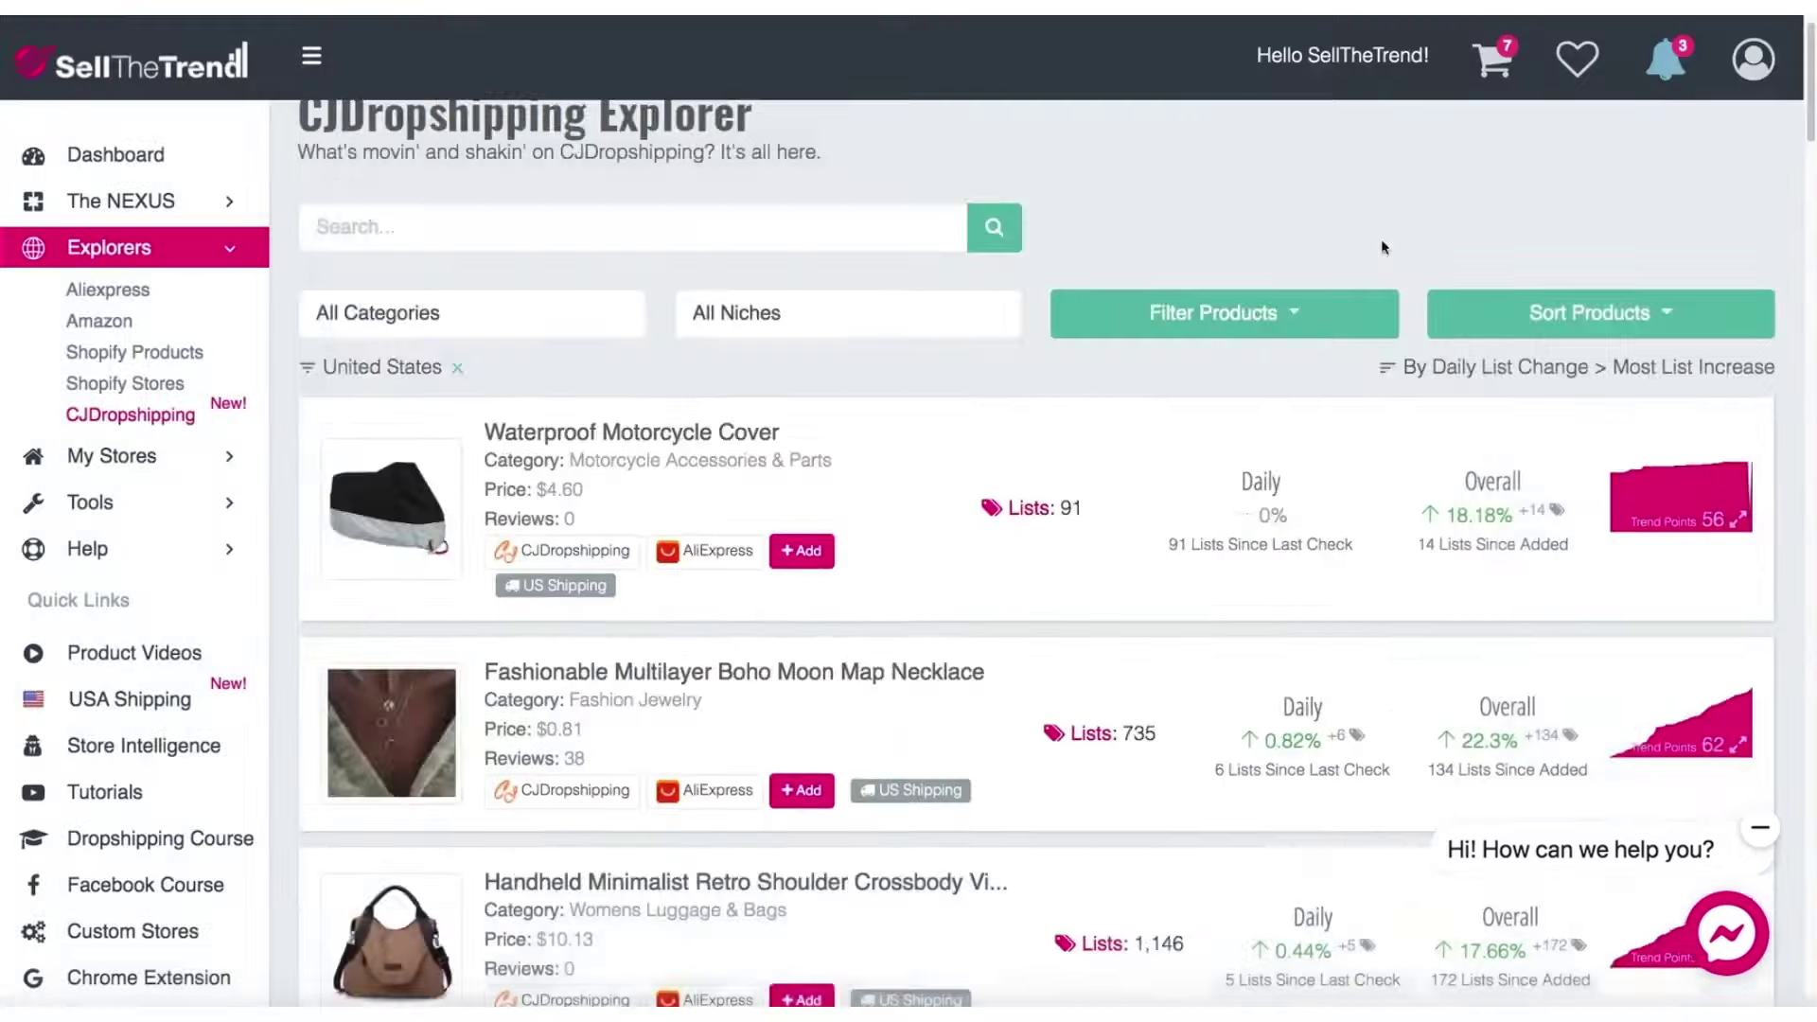
pyautogui.scroll(-8, 1535, 632)
pyautogui.scroll(-4, 1535, 633)
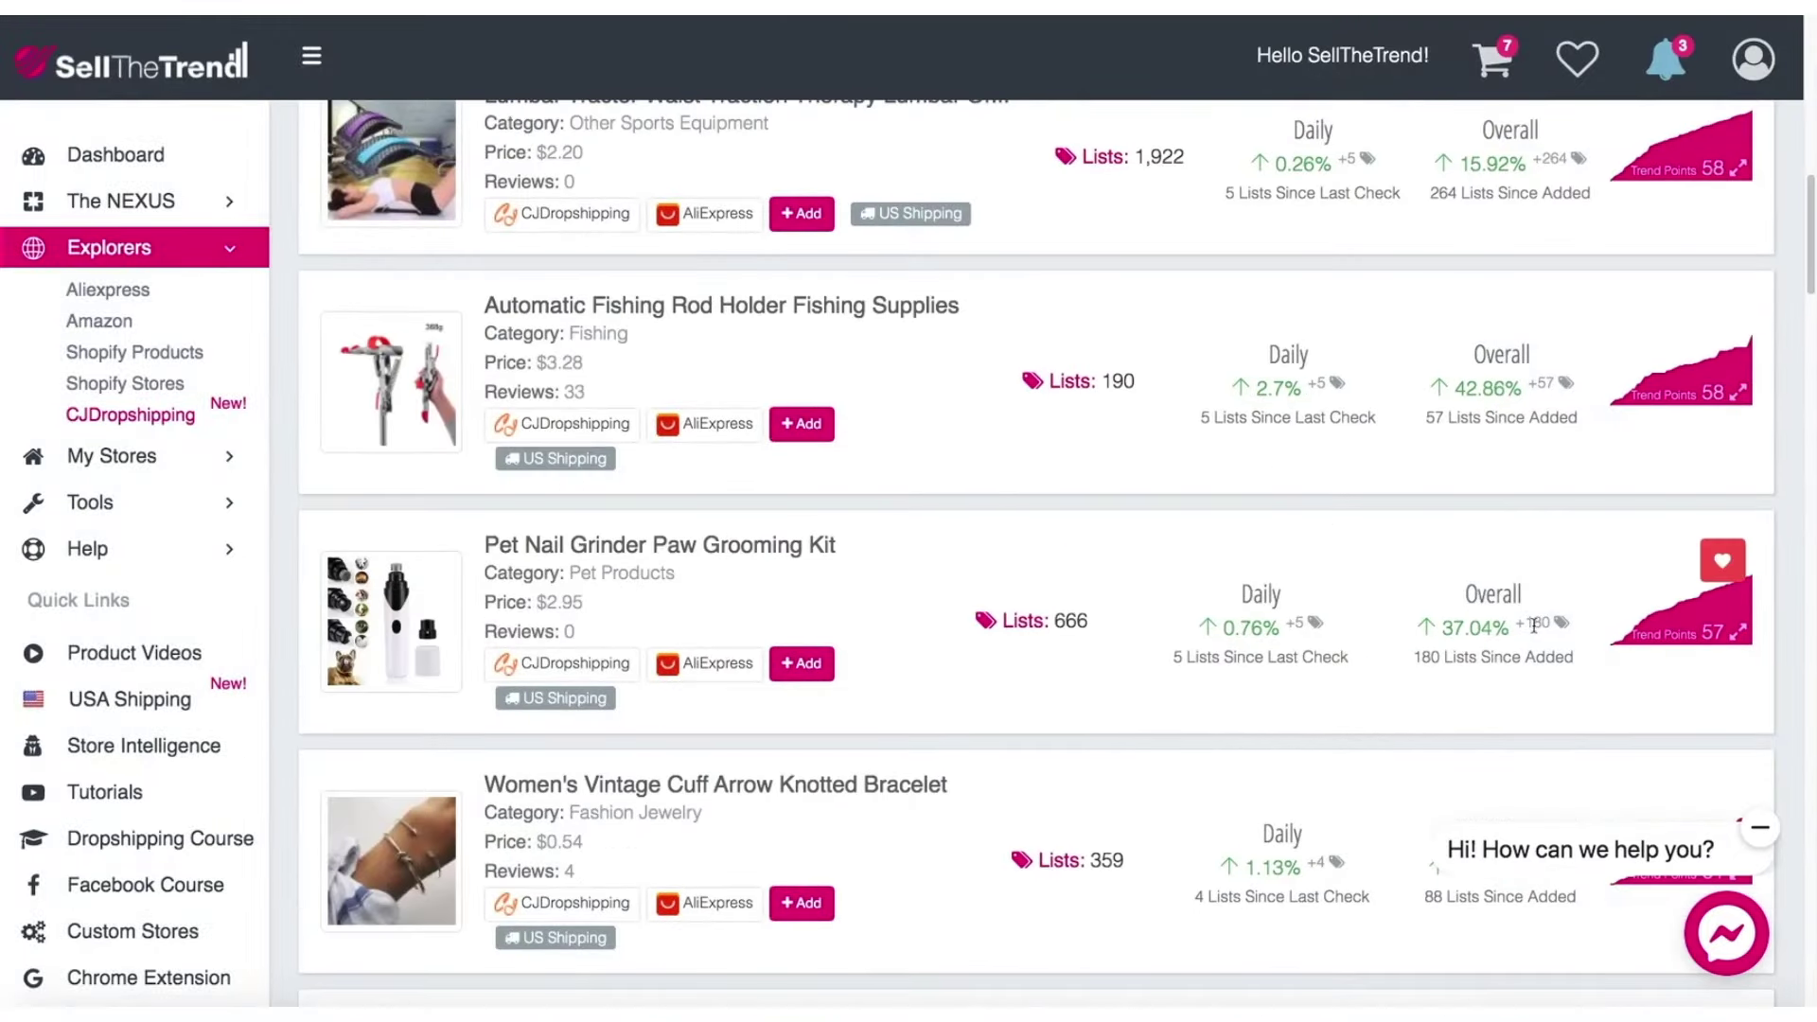
pyautogui.scroll(12, 1533, 624)
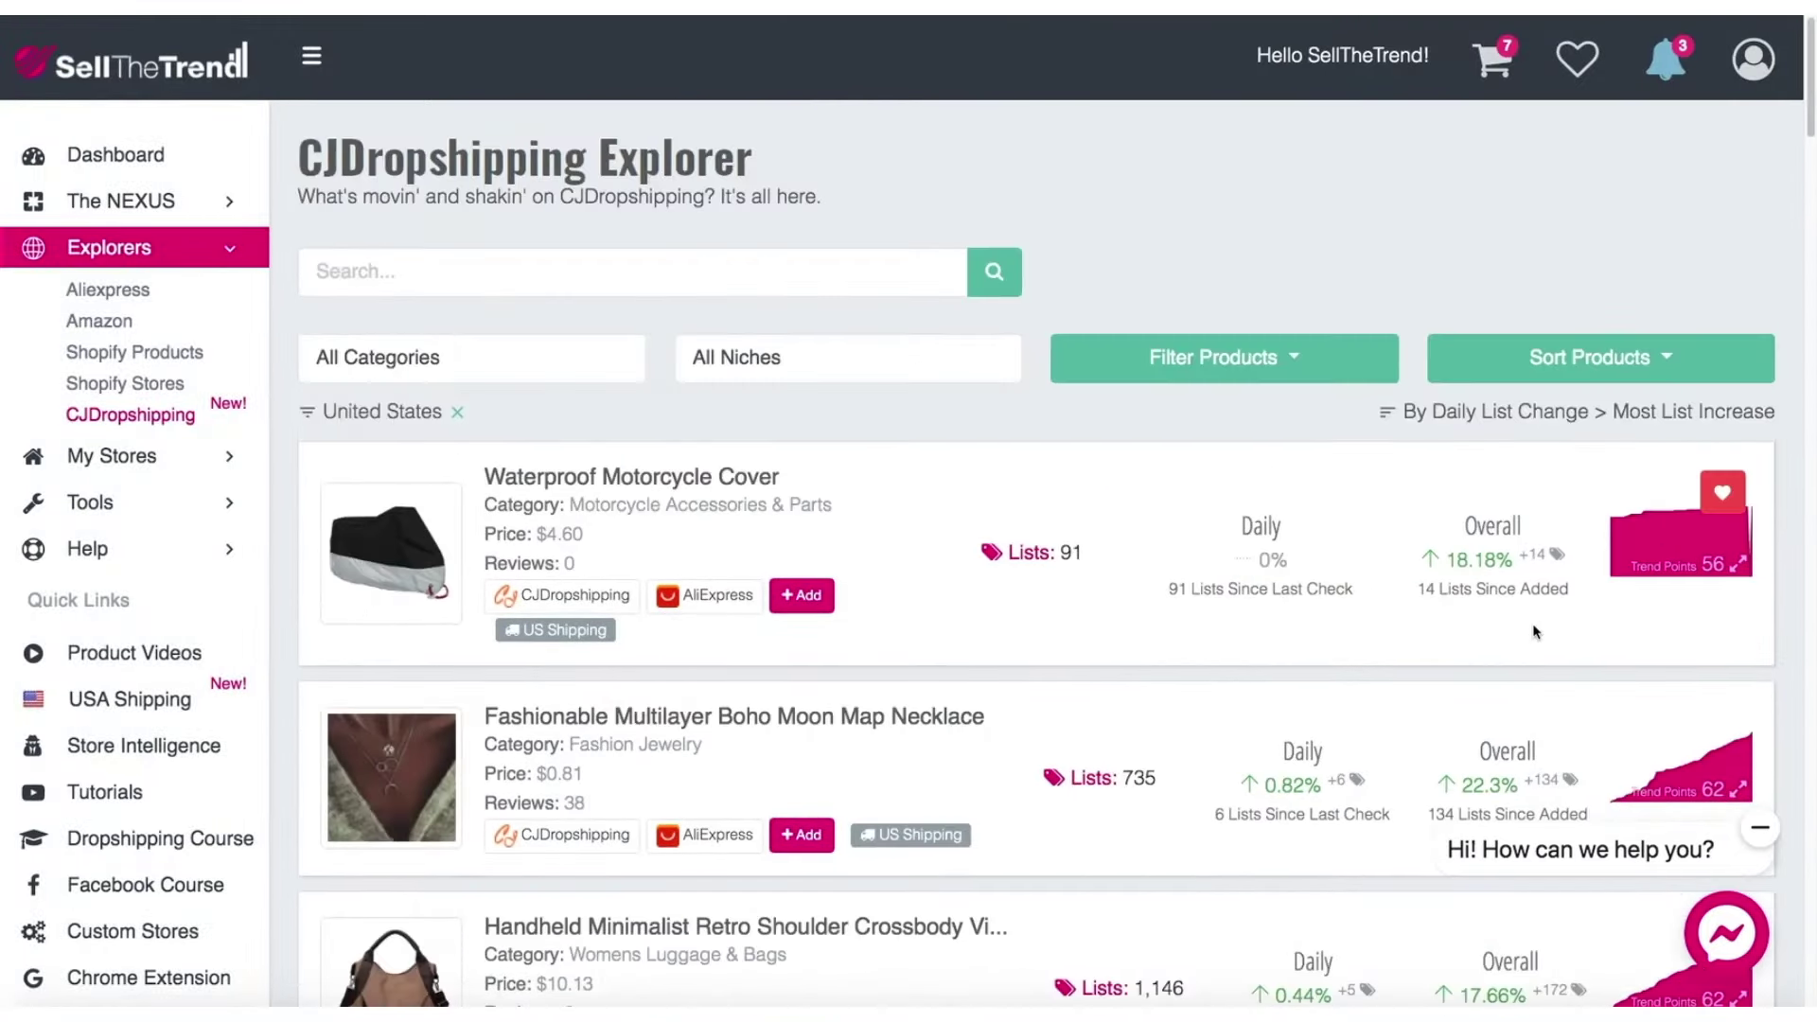